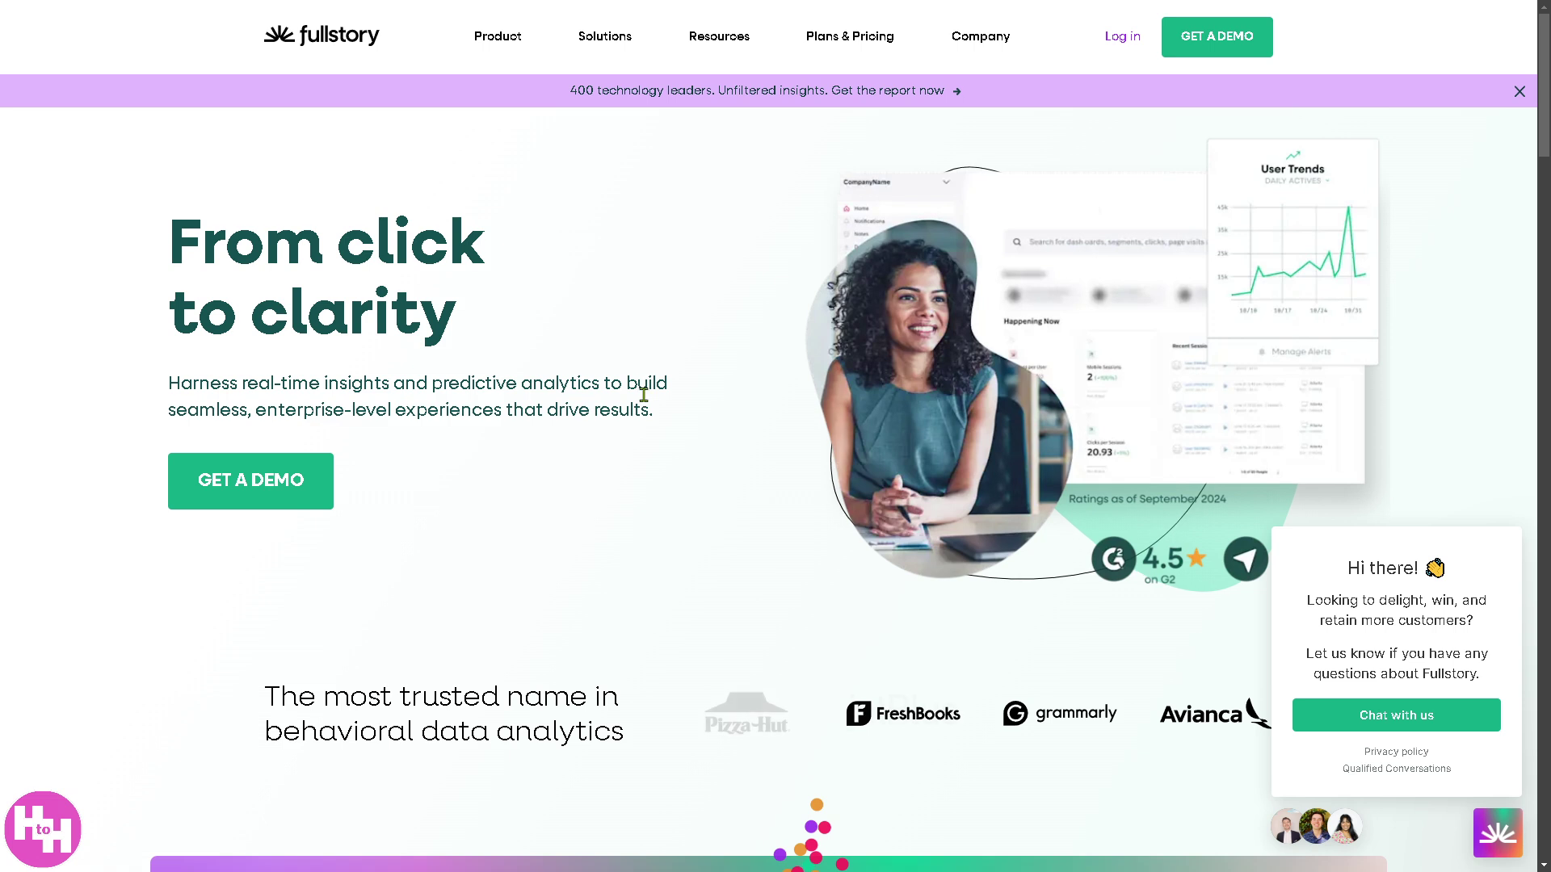
Toggle full screen off and back on with F11, then open the Get a Demo request page.
key("F11")
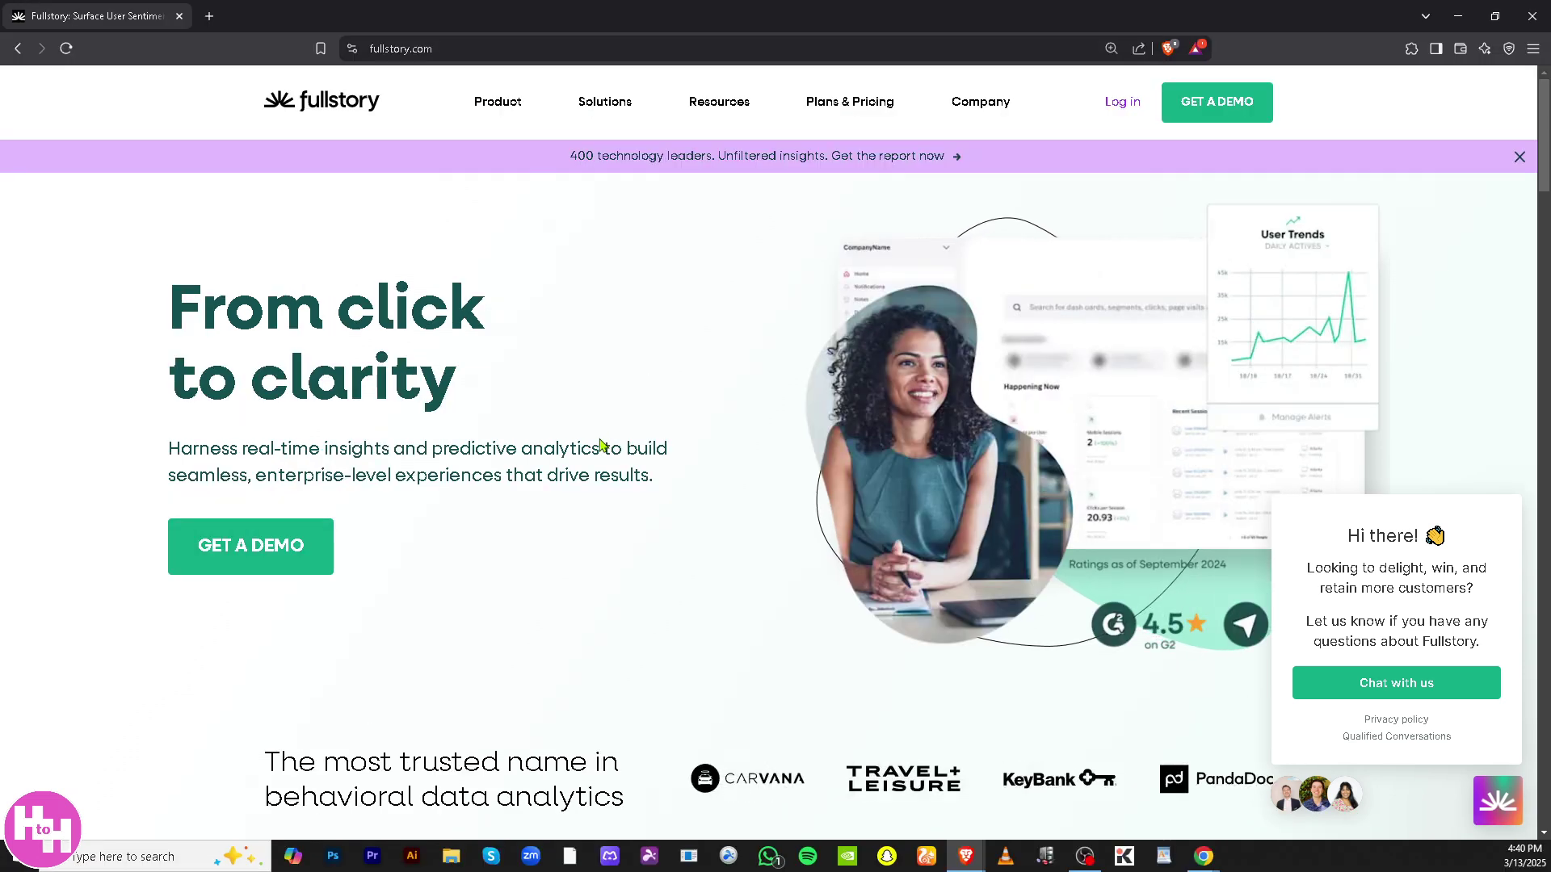
key("F11")
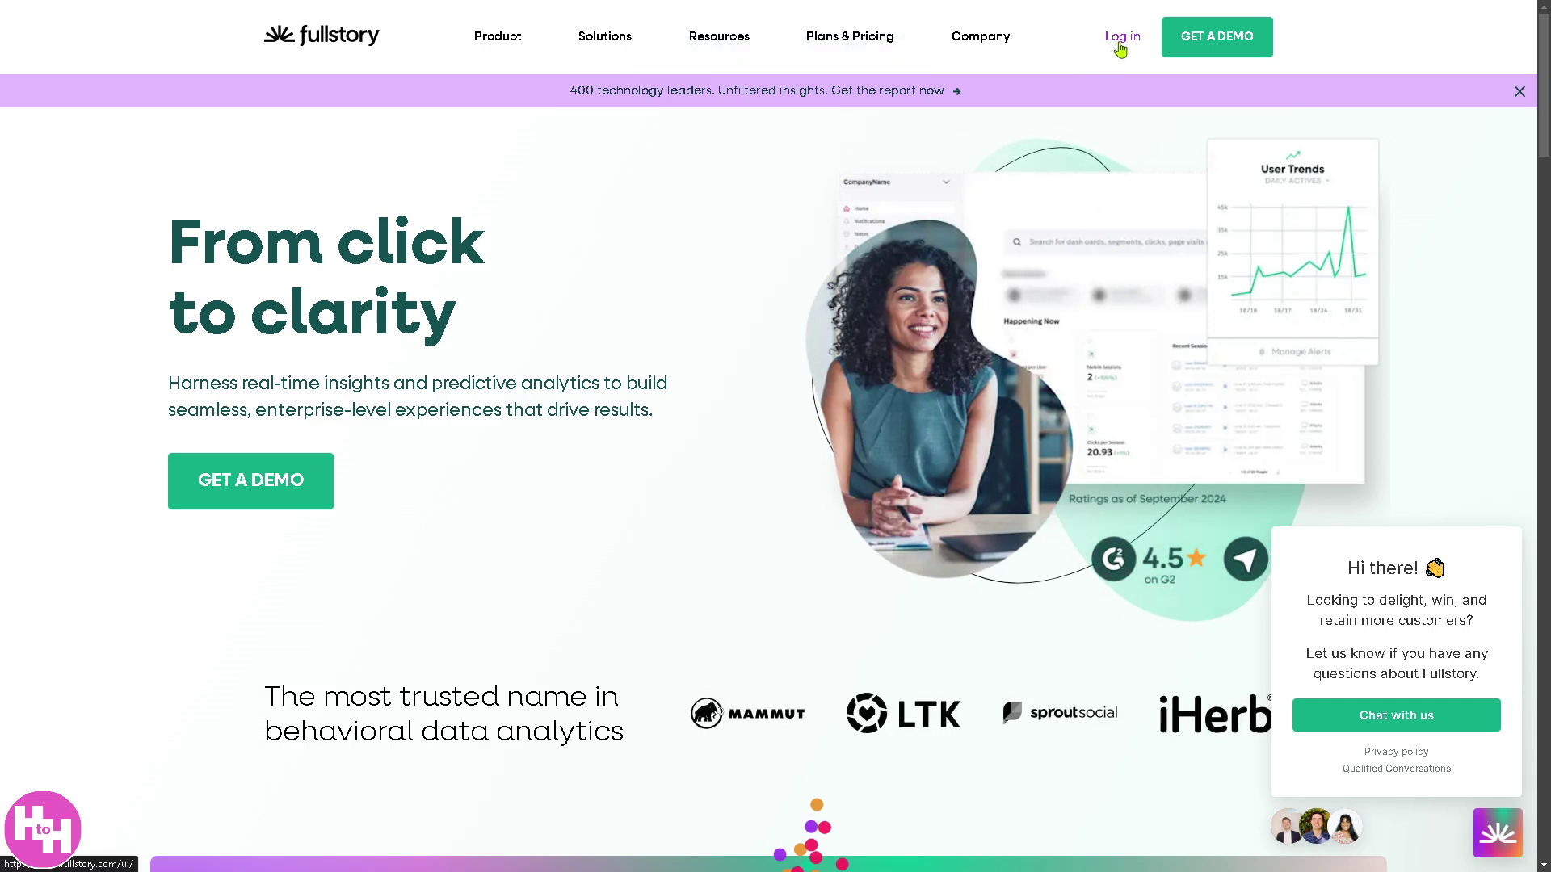
left_click(1204, 48)
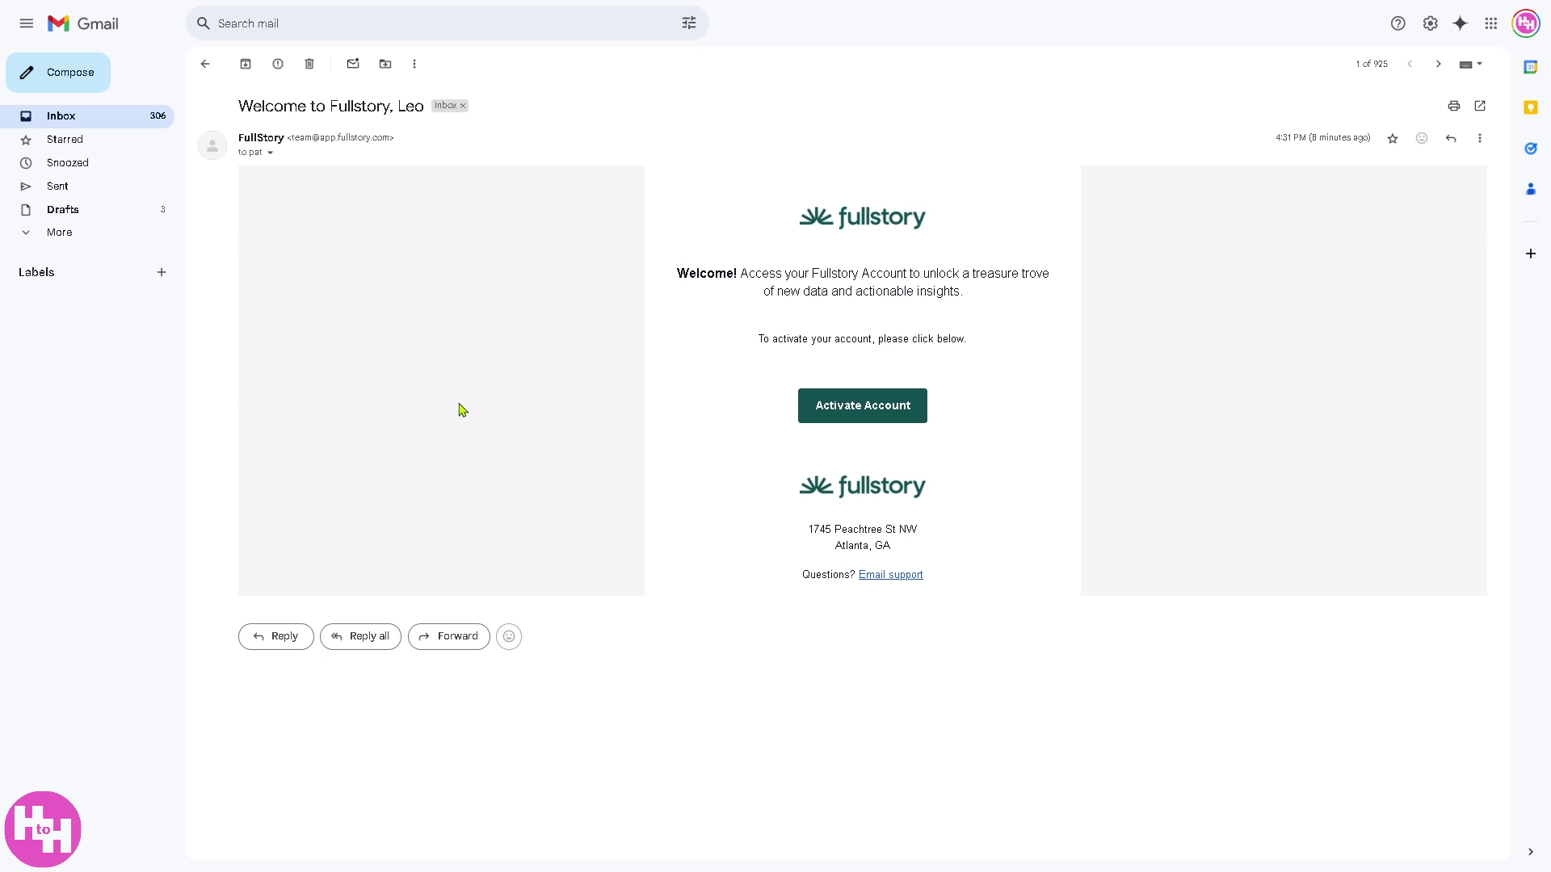
Activate the new Fullstory account from the welcome email in Gmail.
left_click(884, 421)
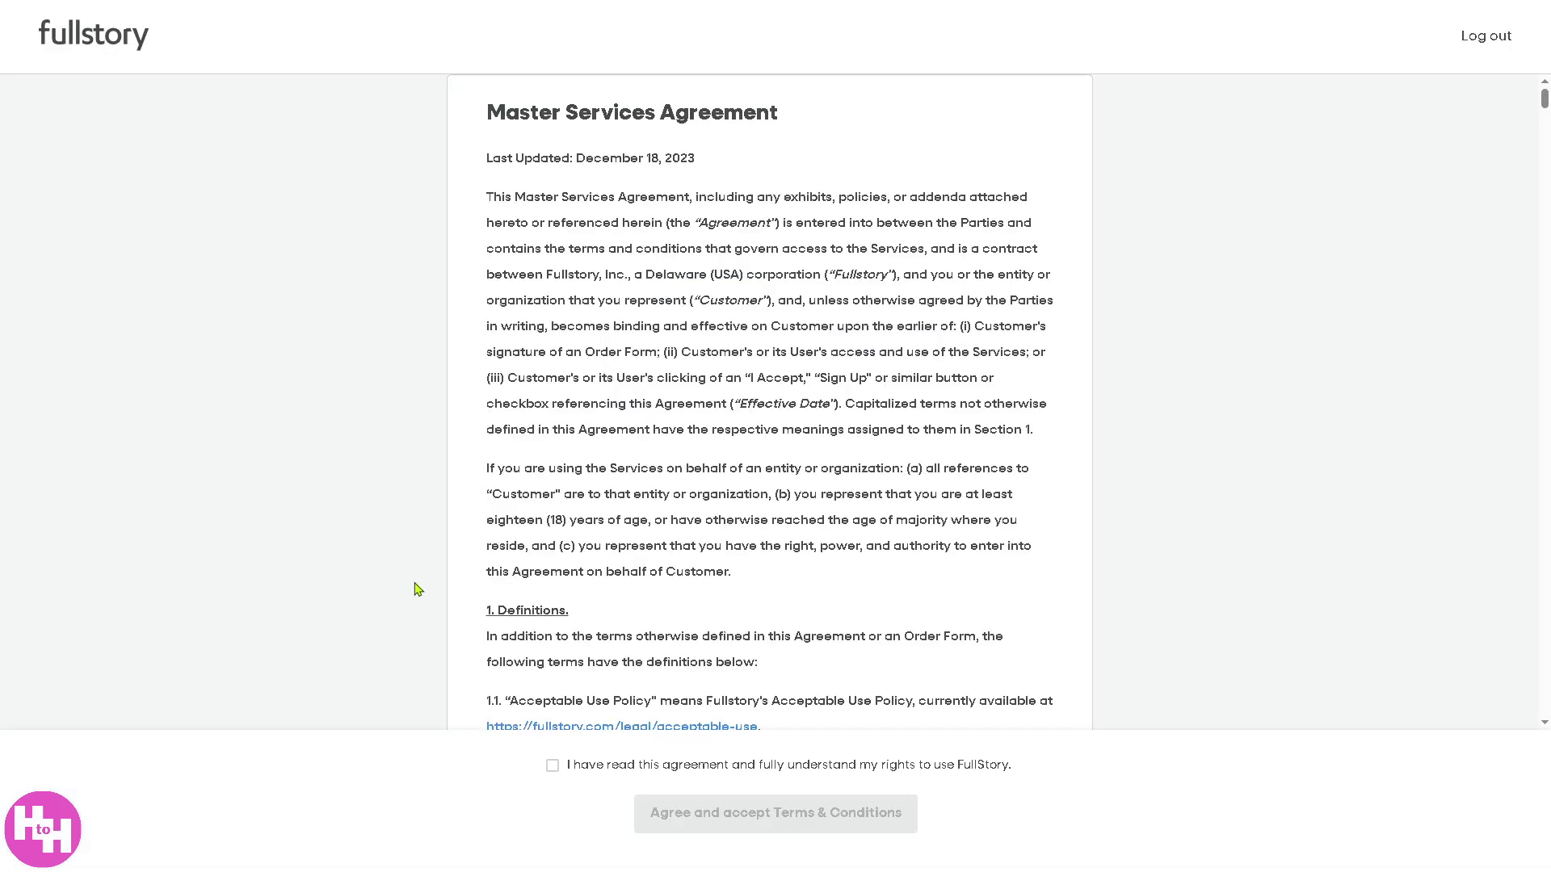
Accept the Master Services Agreement and choose Other (please specify) as the industry.
left_click(553, 766)
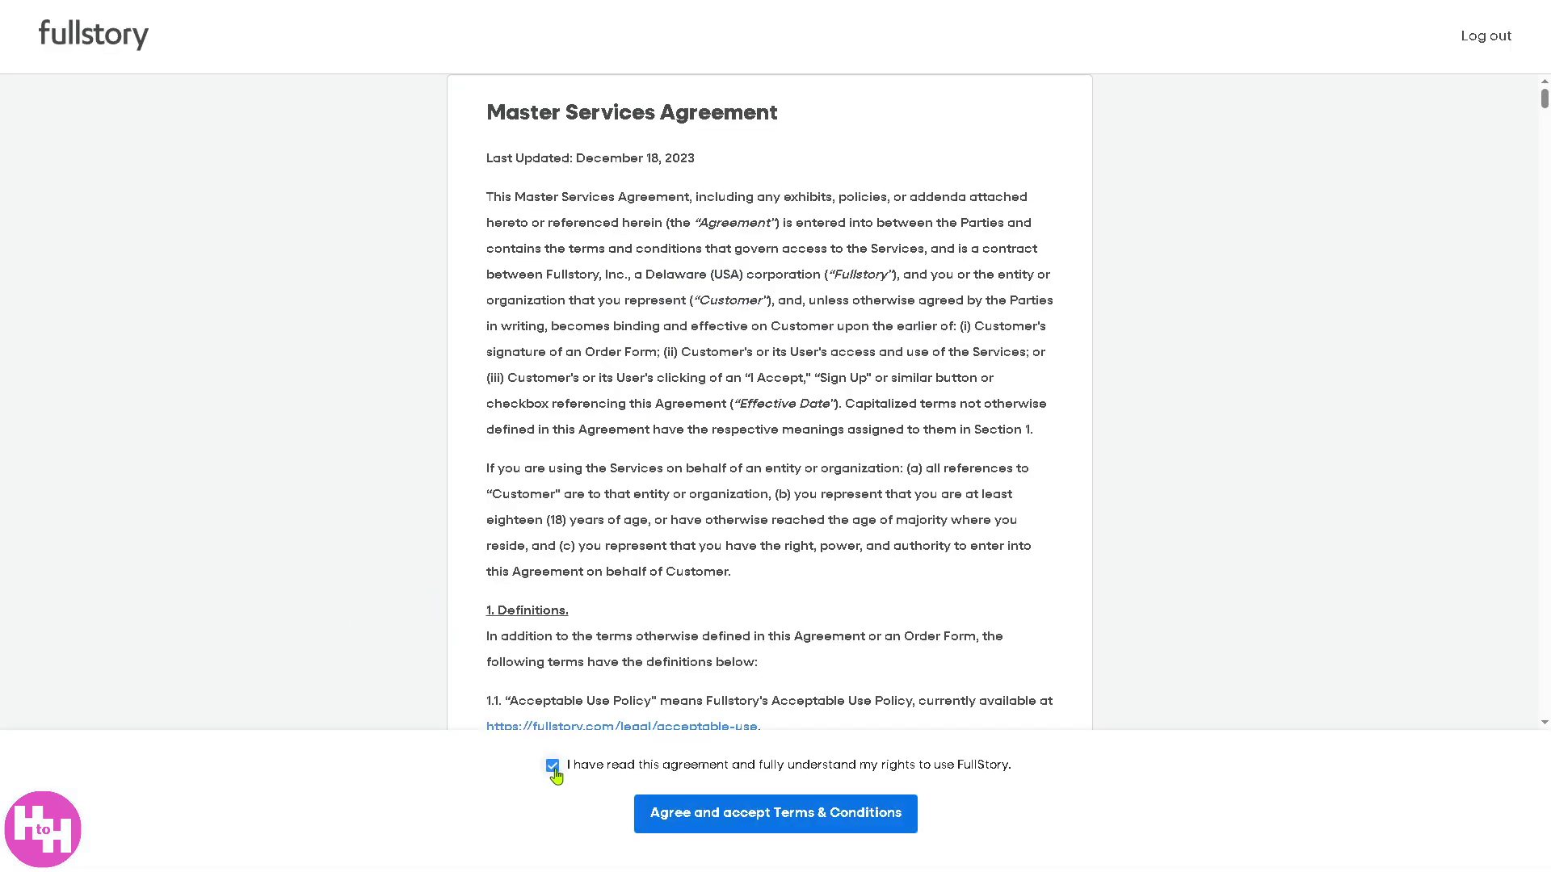
left_click(723, 819)
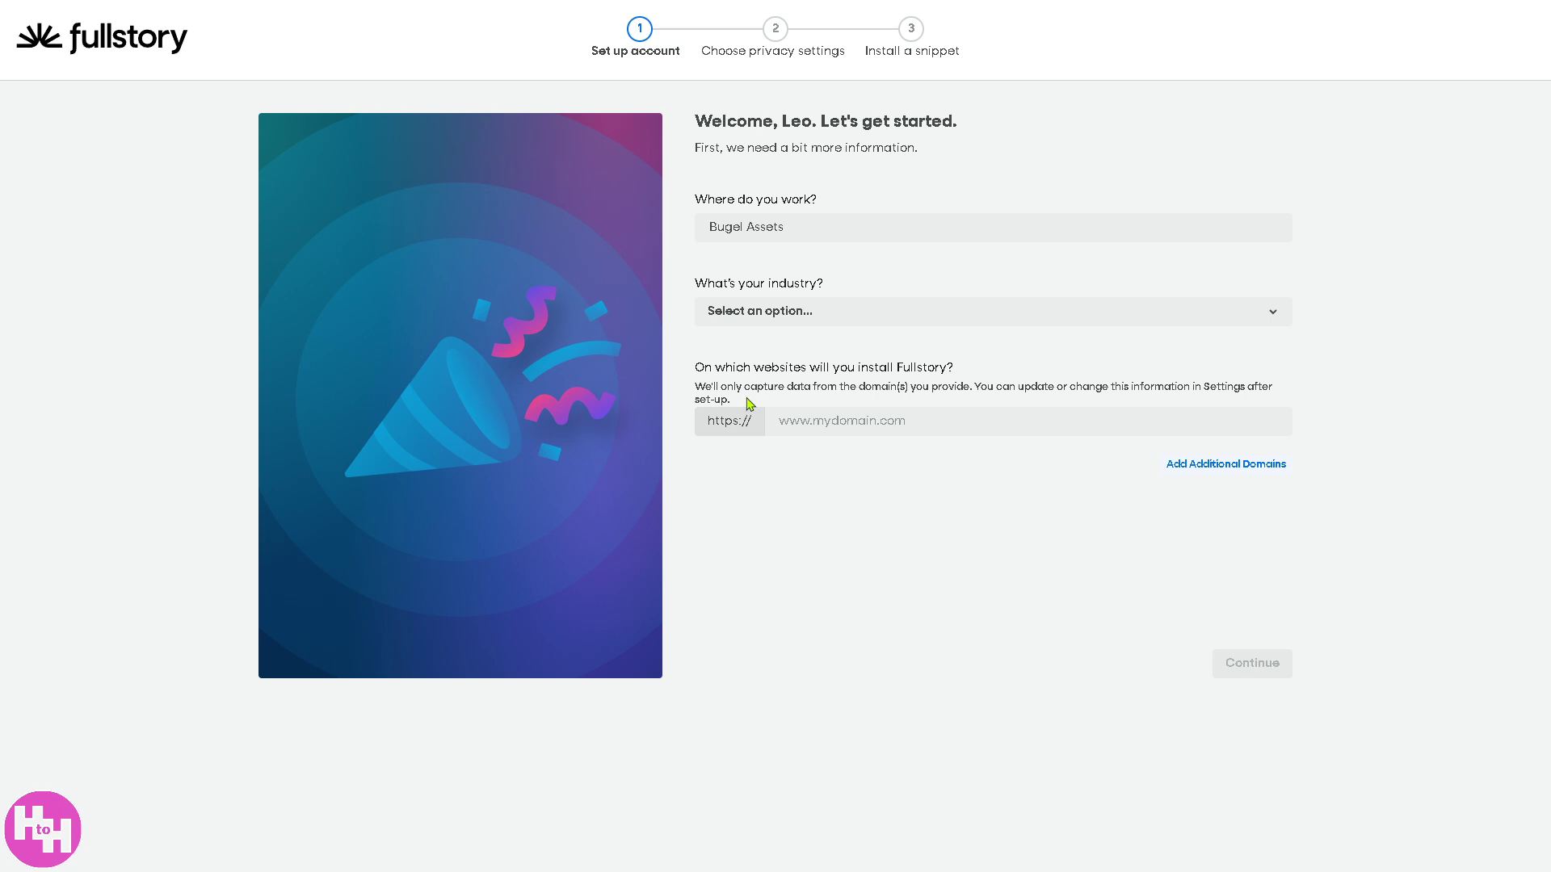
left_click(883, 313)
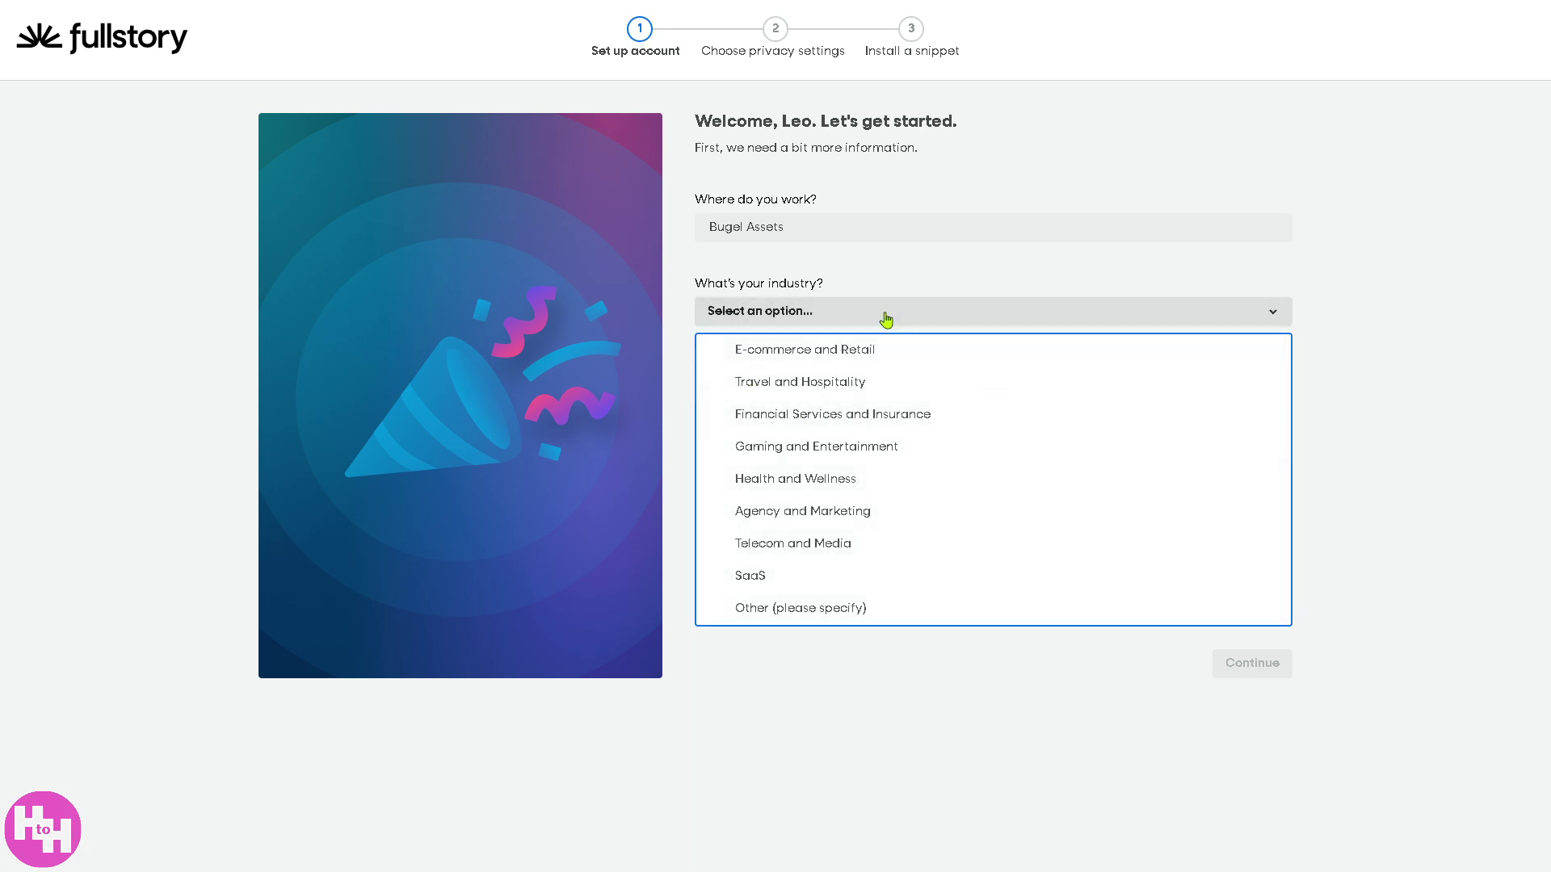
left_click(855, 611)
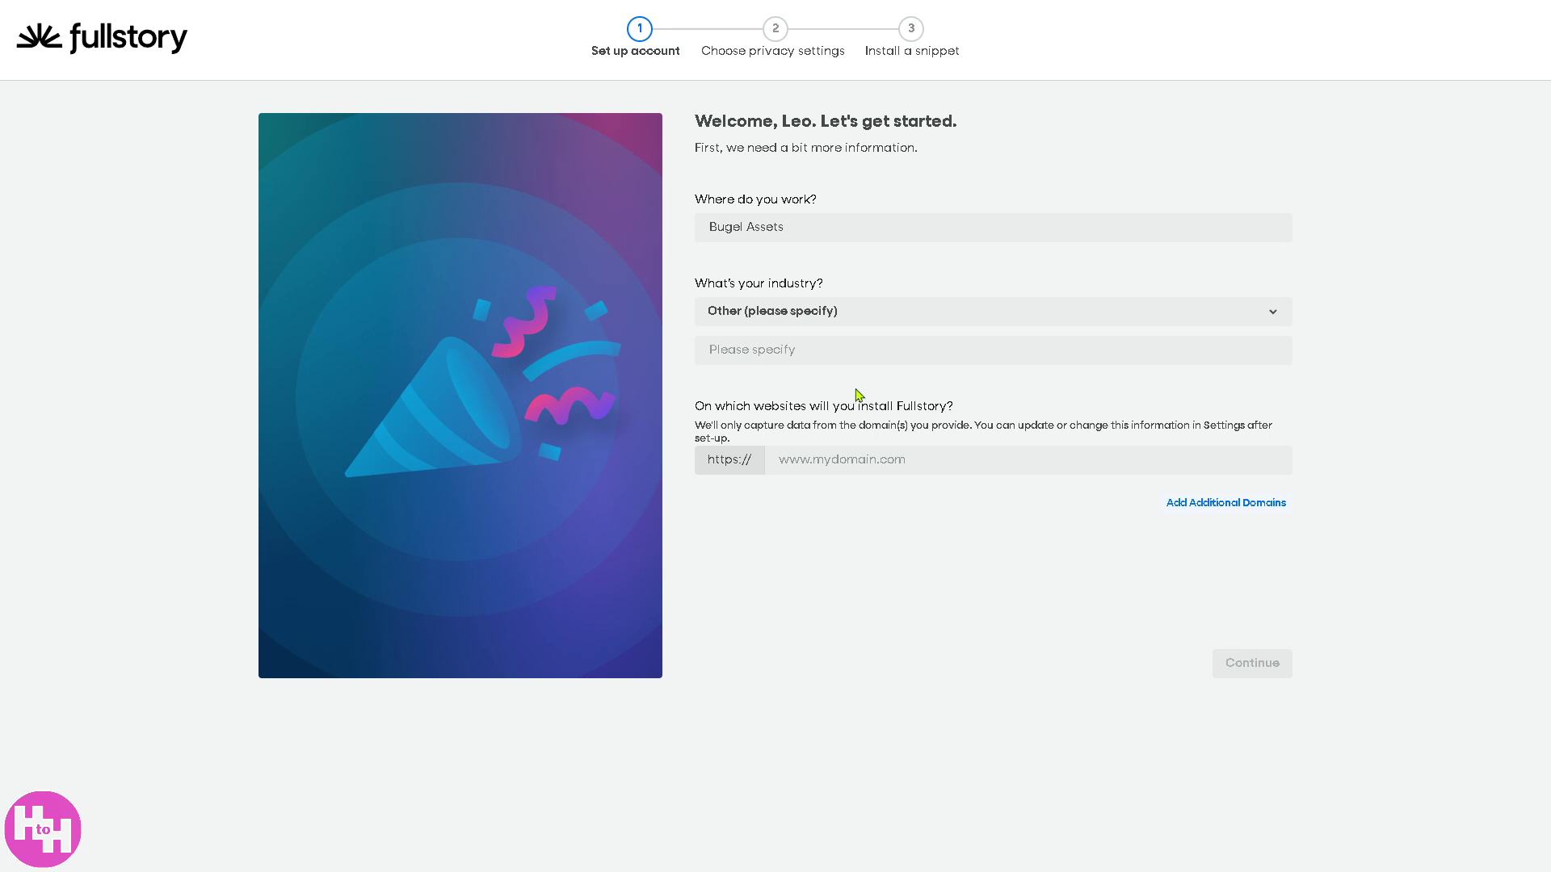
left_click(851, 351)
type("Youtube Content Creation")
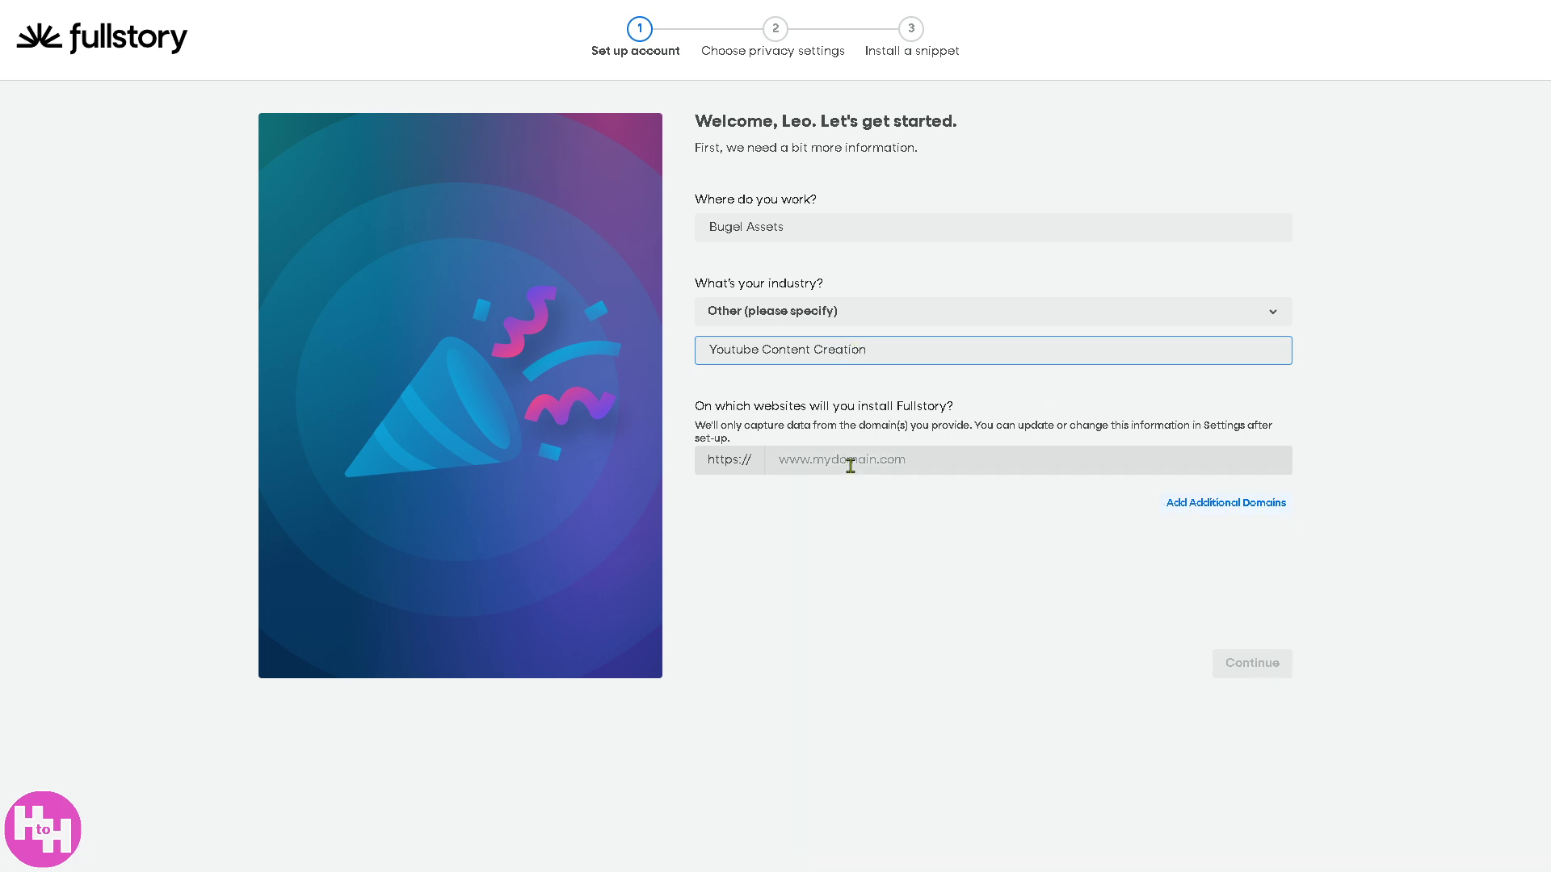
left_click(850, 466)
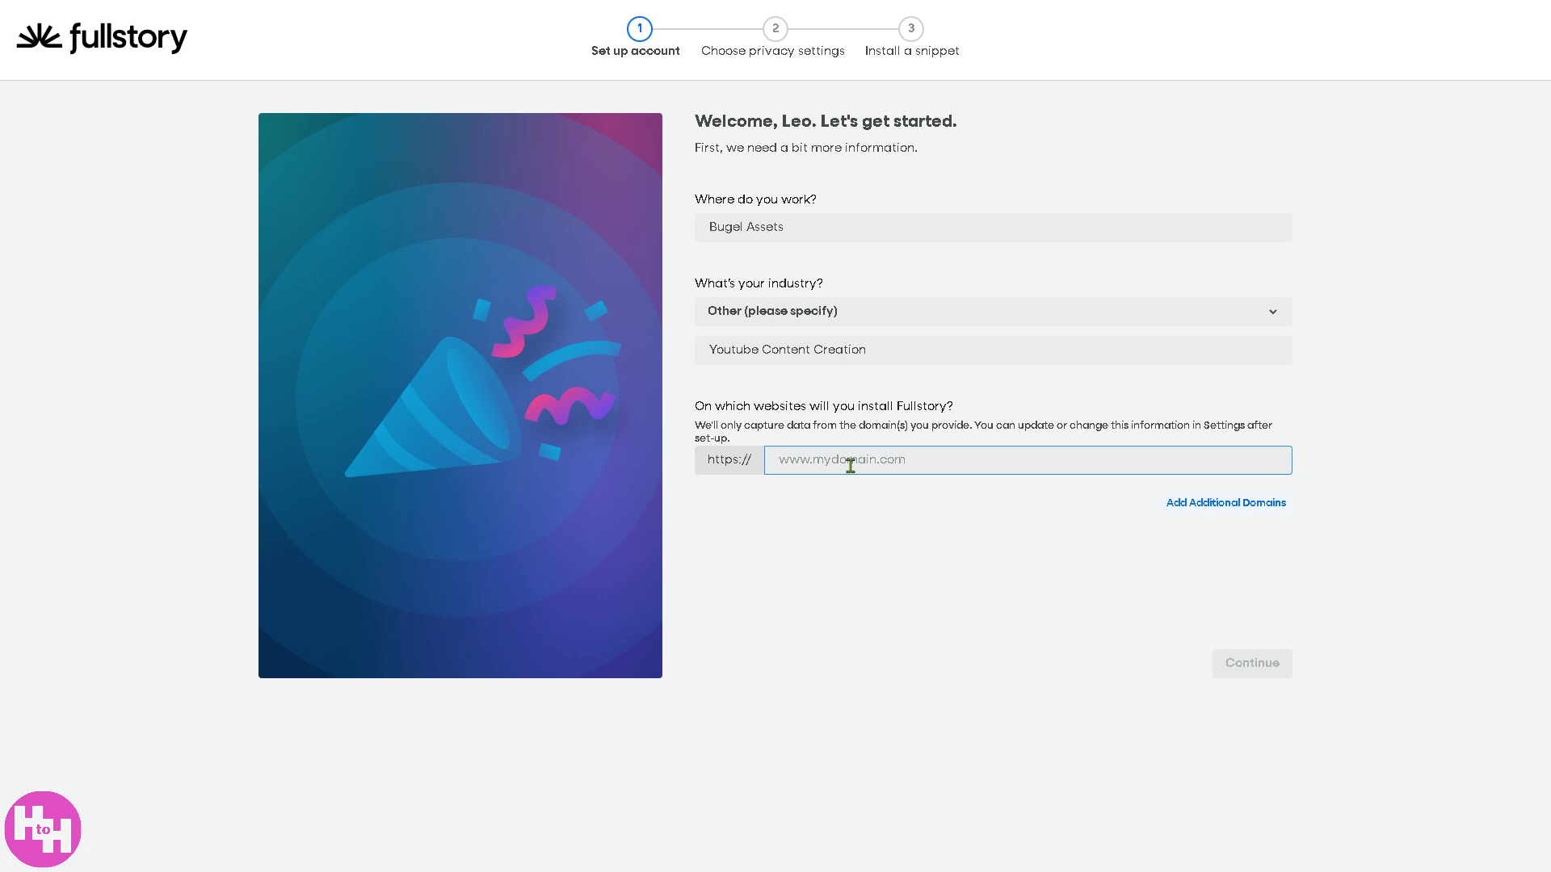
type("www.howtoher")
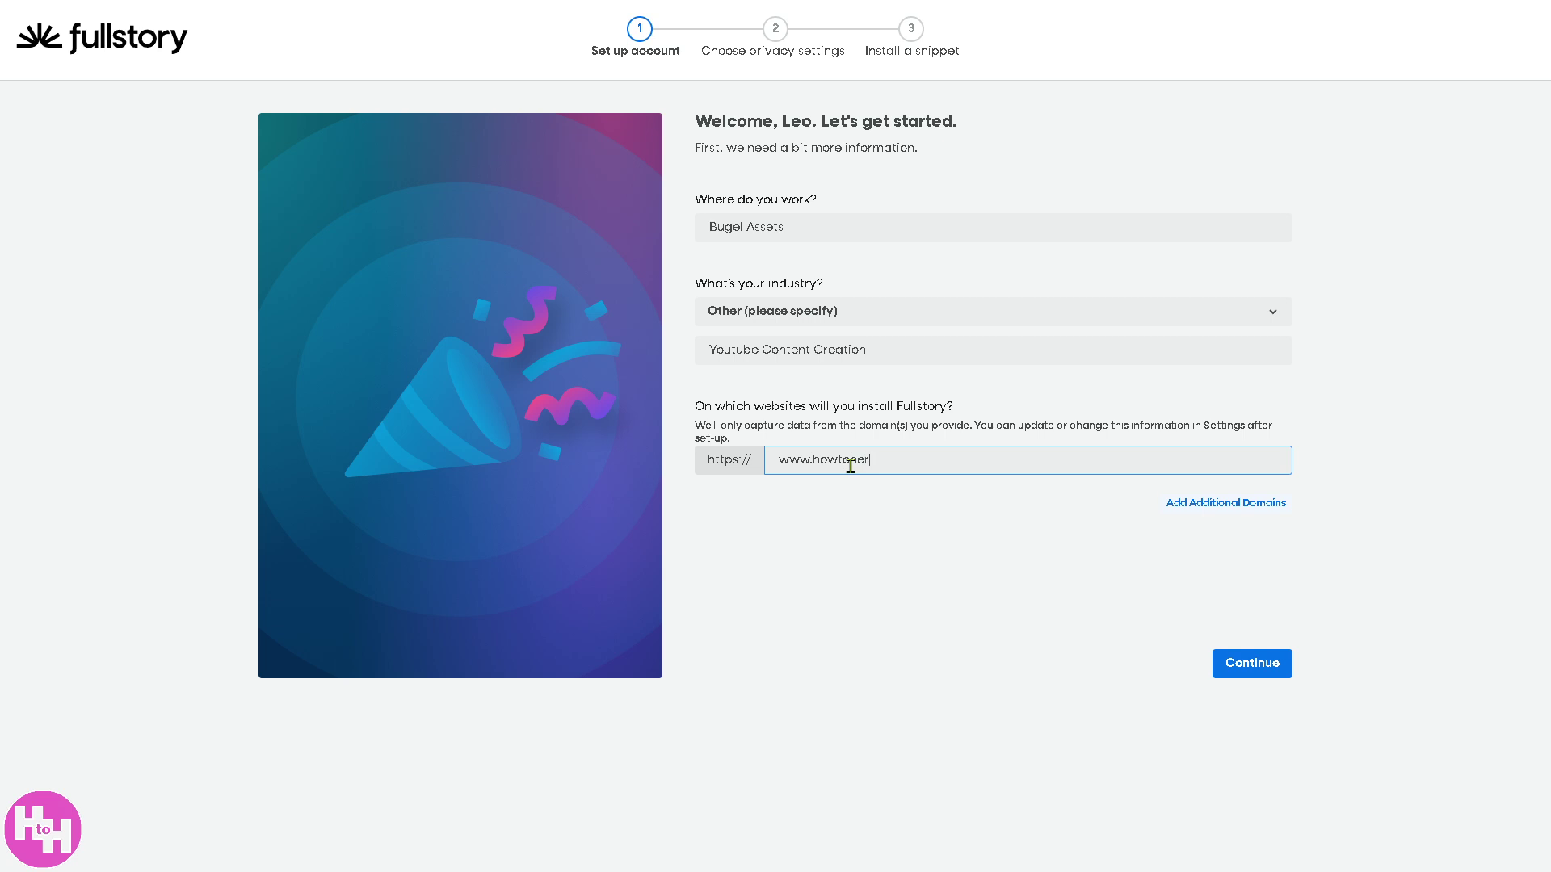
type("mione.com")
left_click(1268, 671)
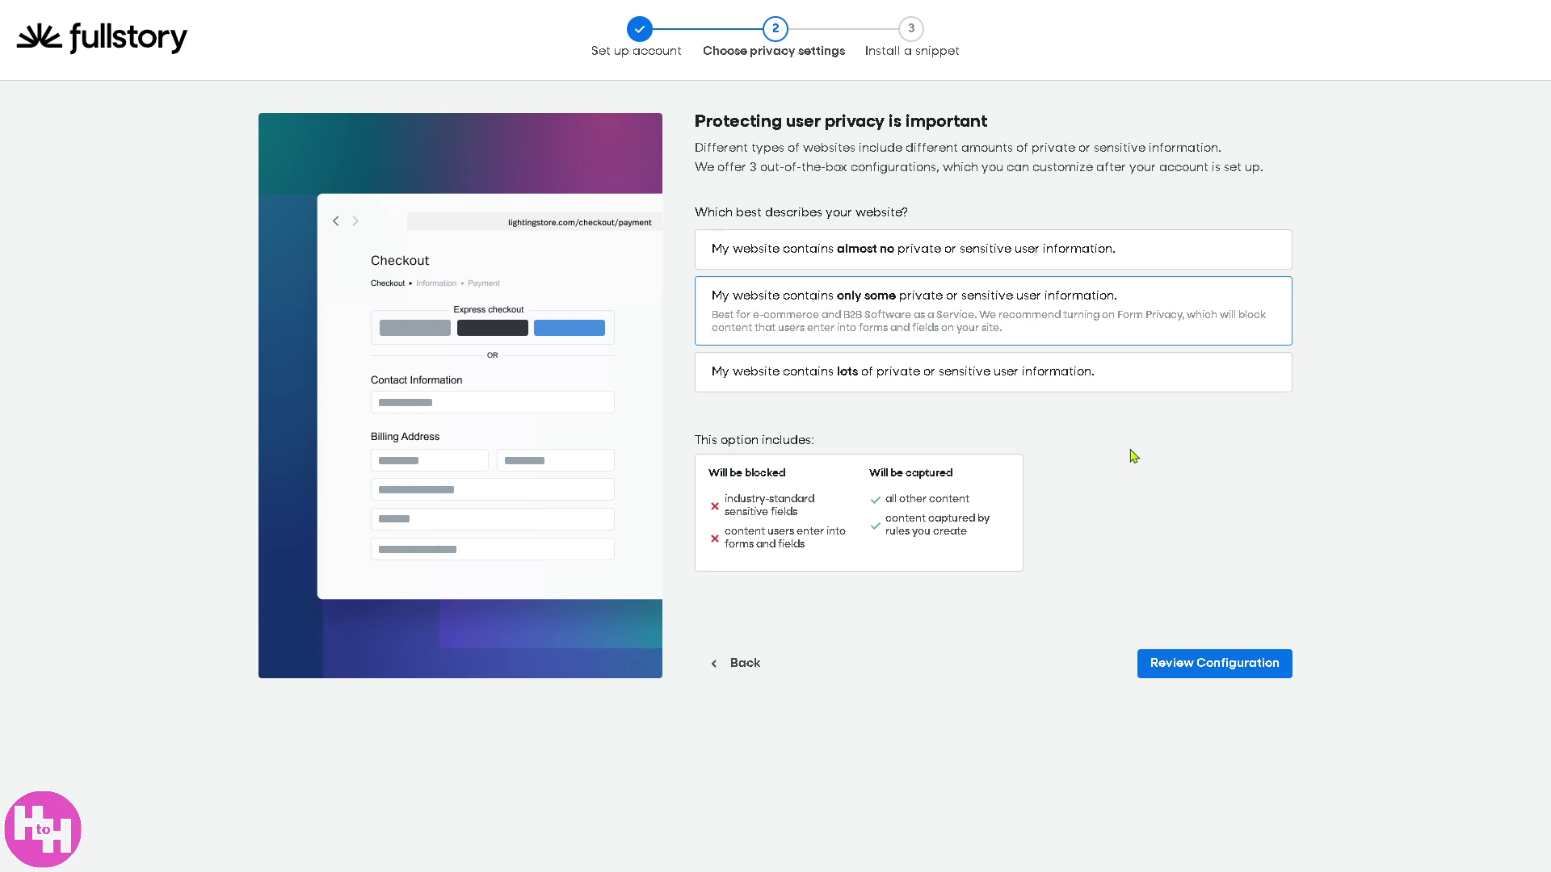
Review and accept the default privacy configuration.
left_click(1192, 662)
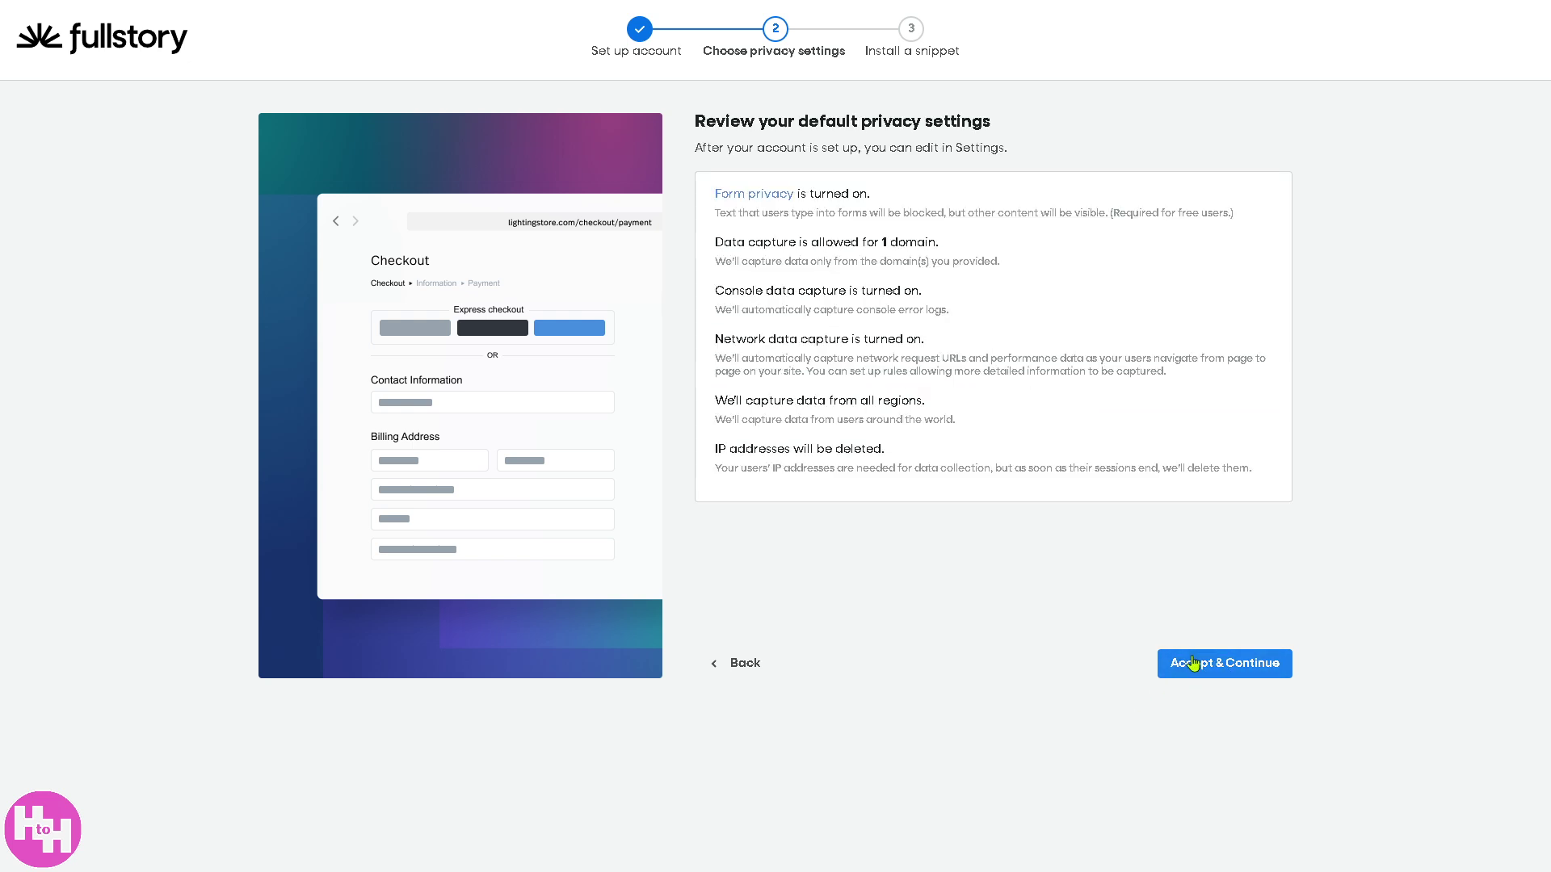
left_click(1220, 673)
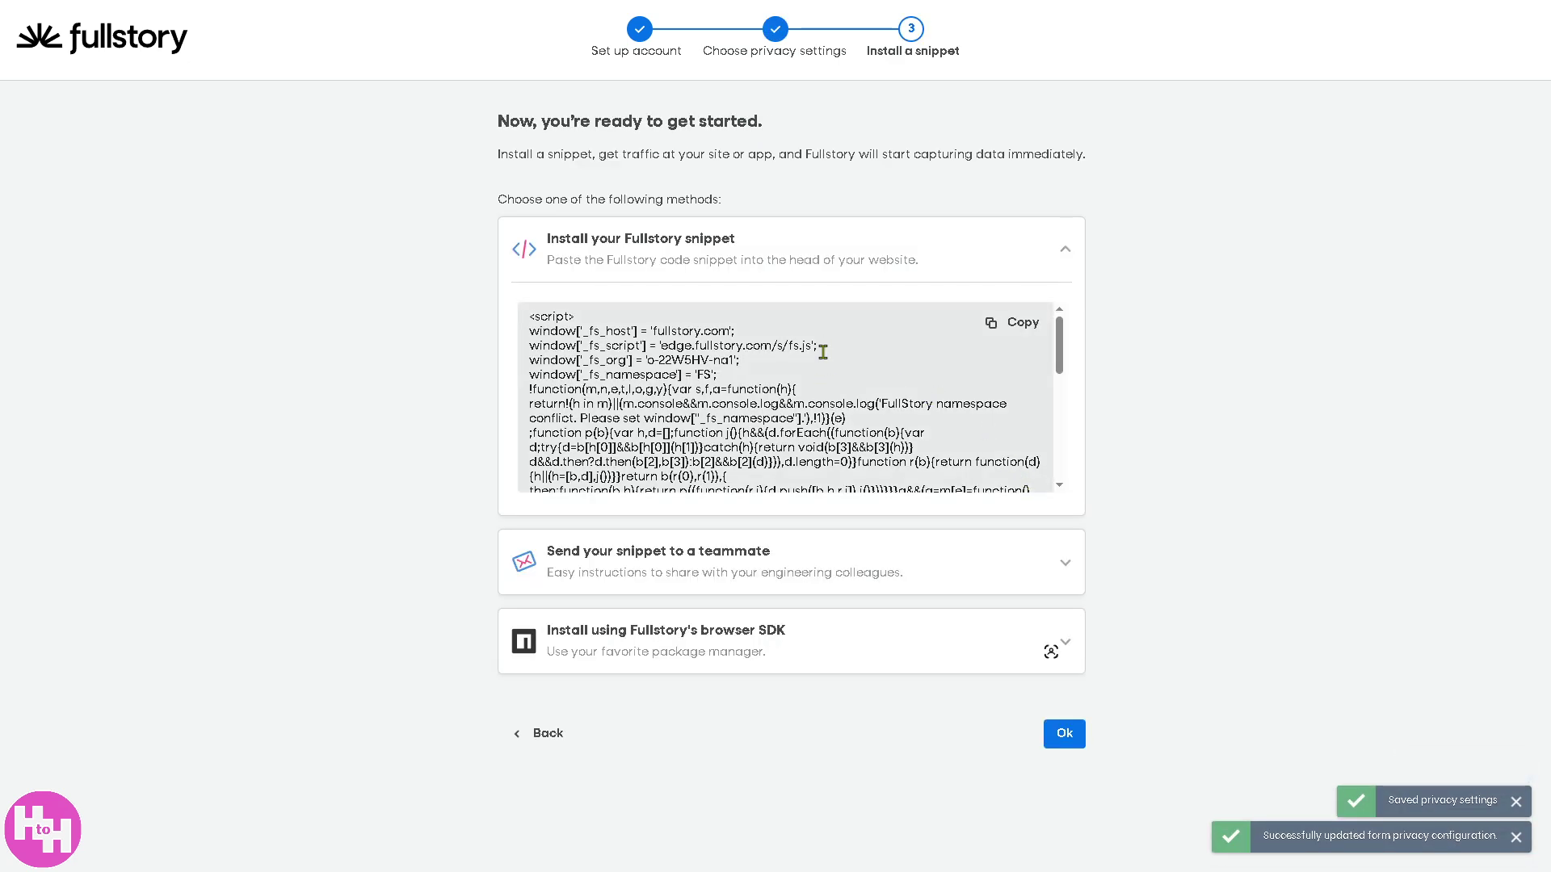
Copy the Fullstory code snippet and finish the setup wizard.
left_click(1019, 324)
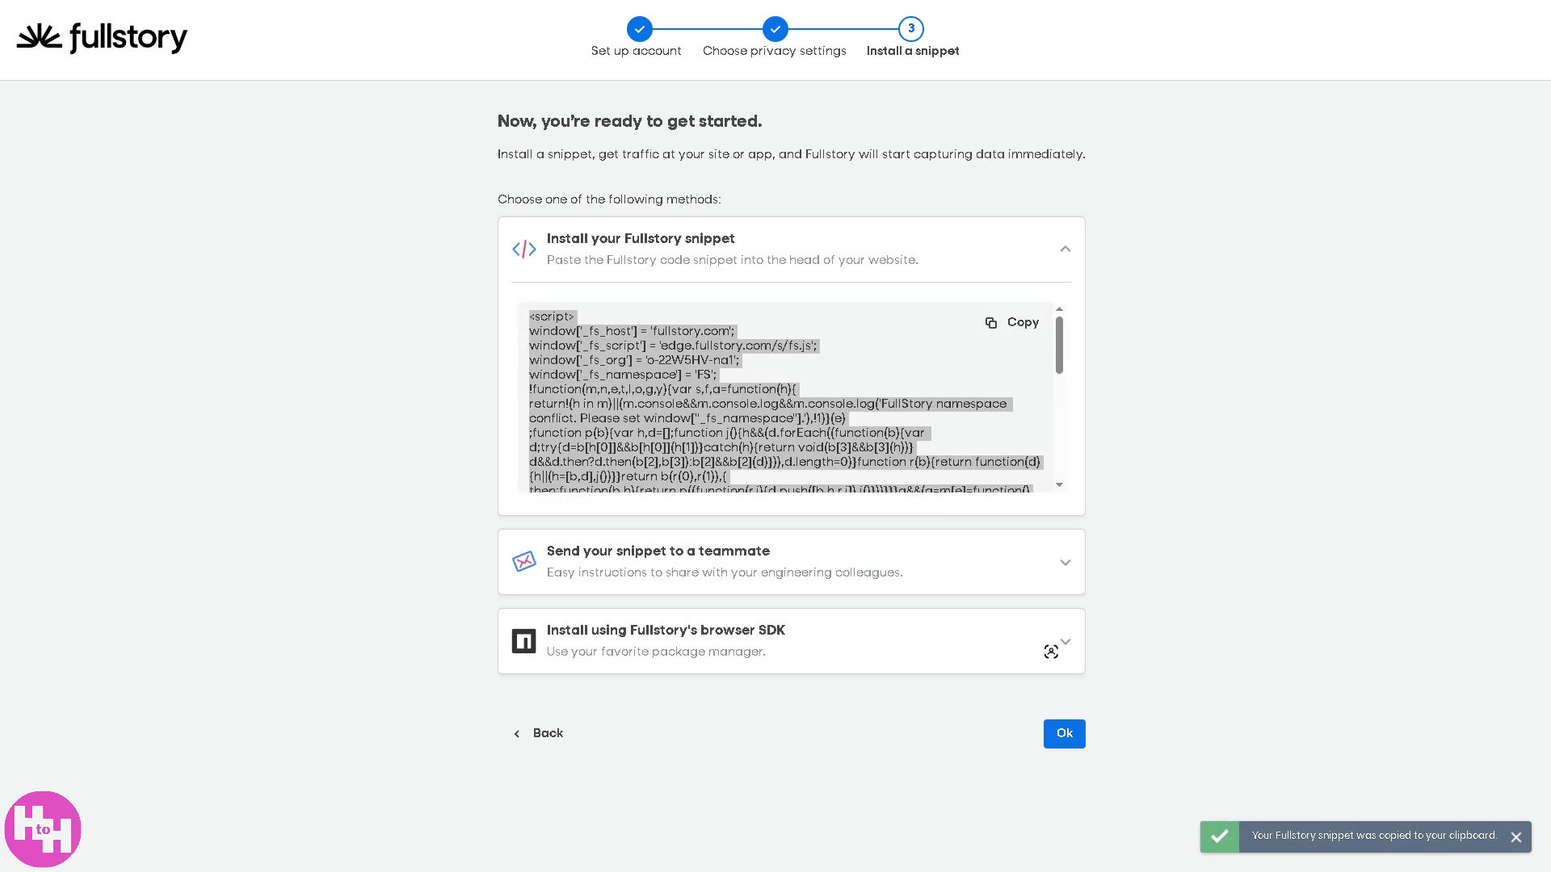
left_click(1071, 739)
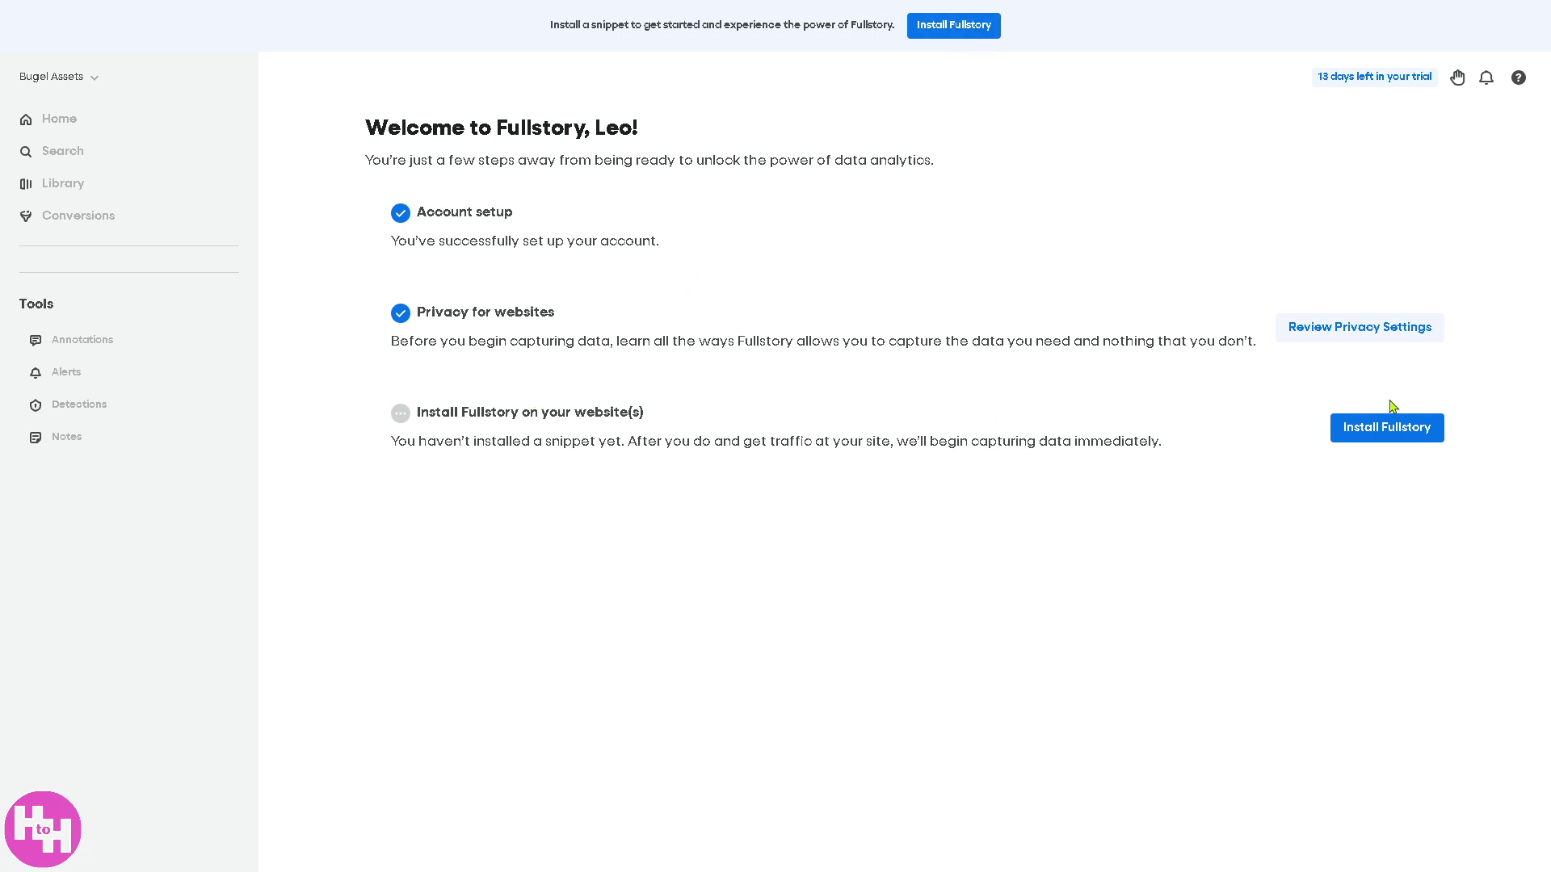
Go from the Install Fullstory instructions to the Accessibility settings under My Profile.
left_click(1371, 439)
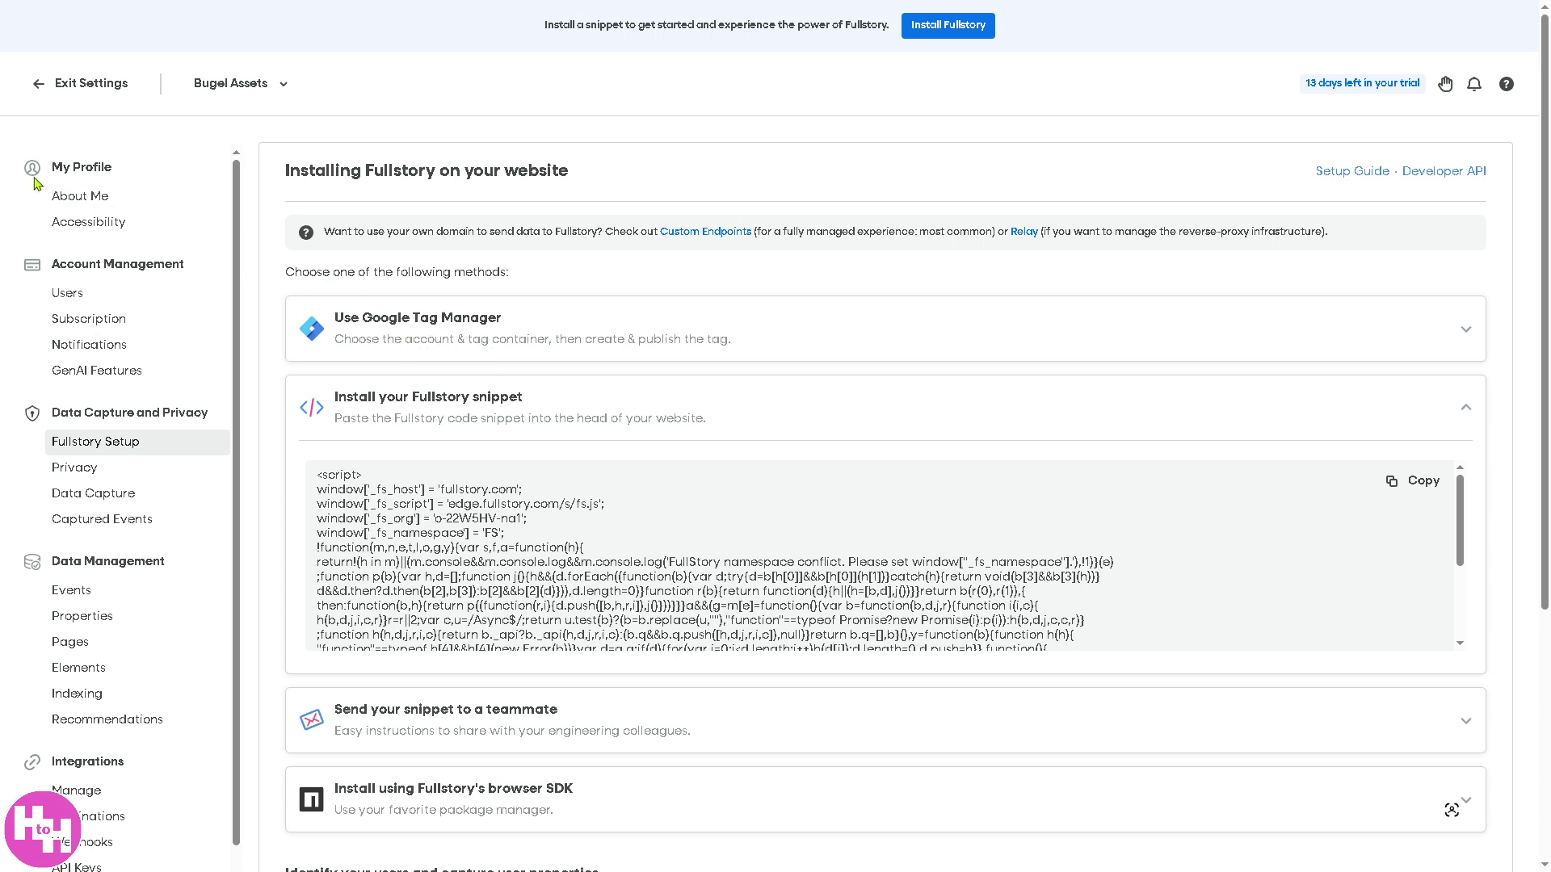
left_click_drag(16, 154, 146, 846)
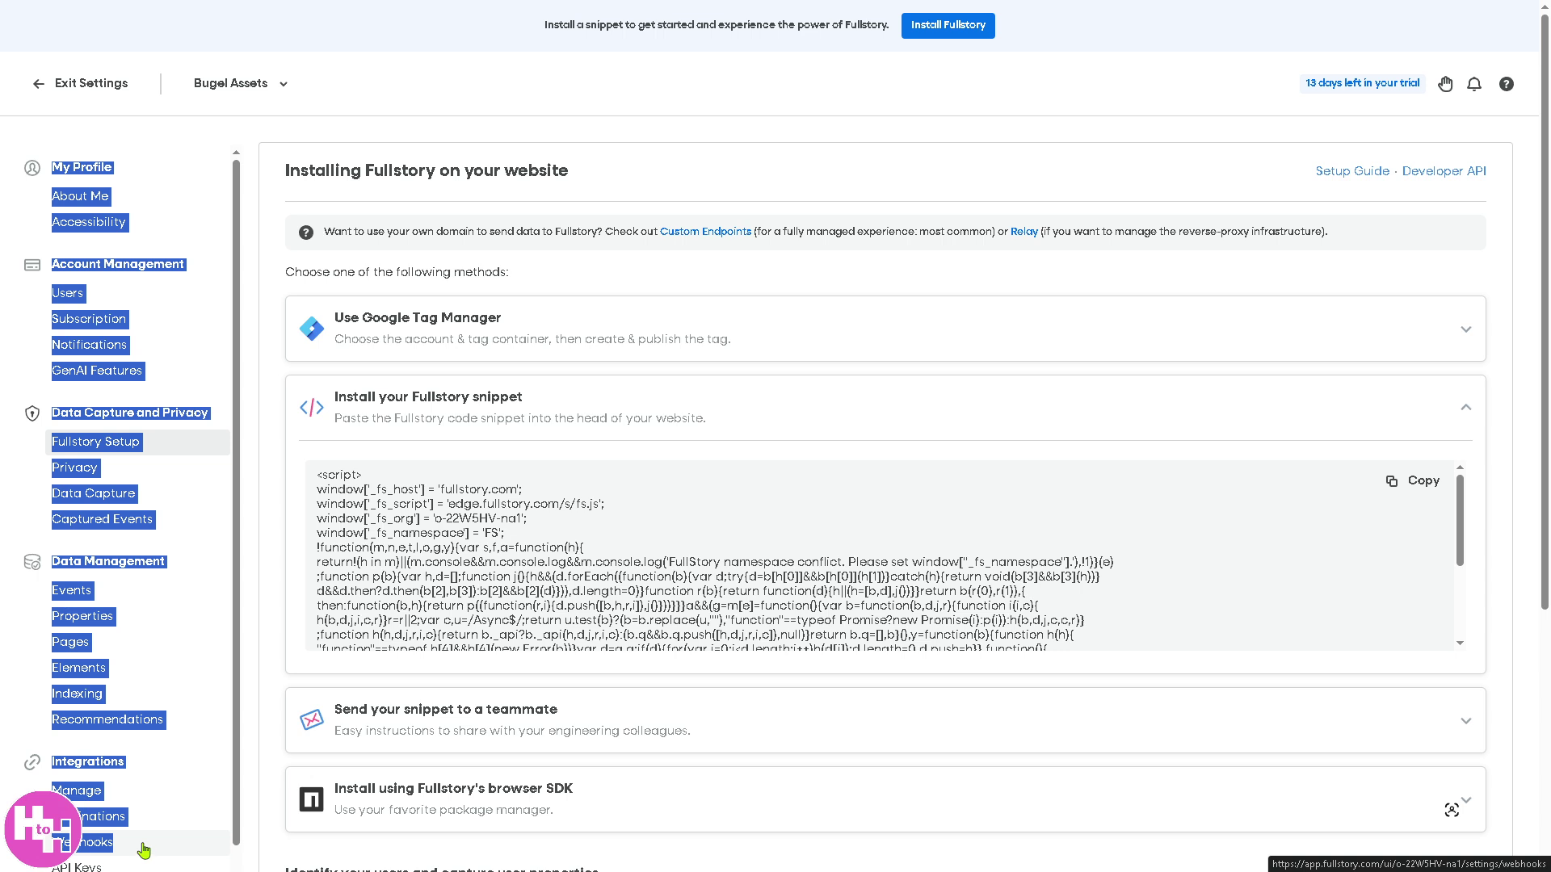
left_click(146, 847)
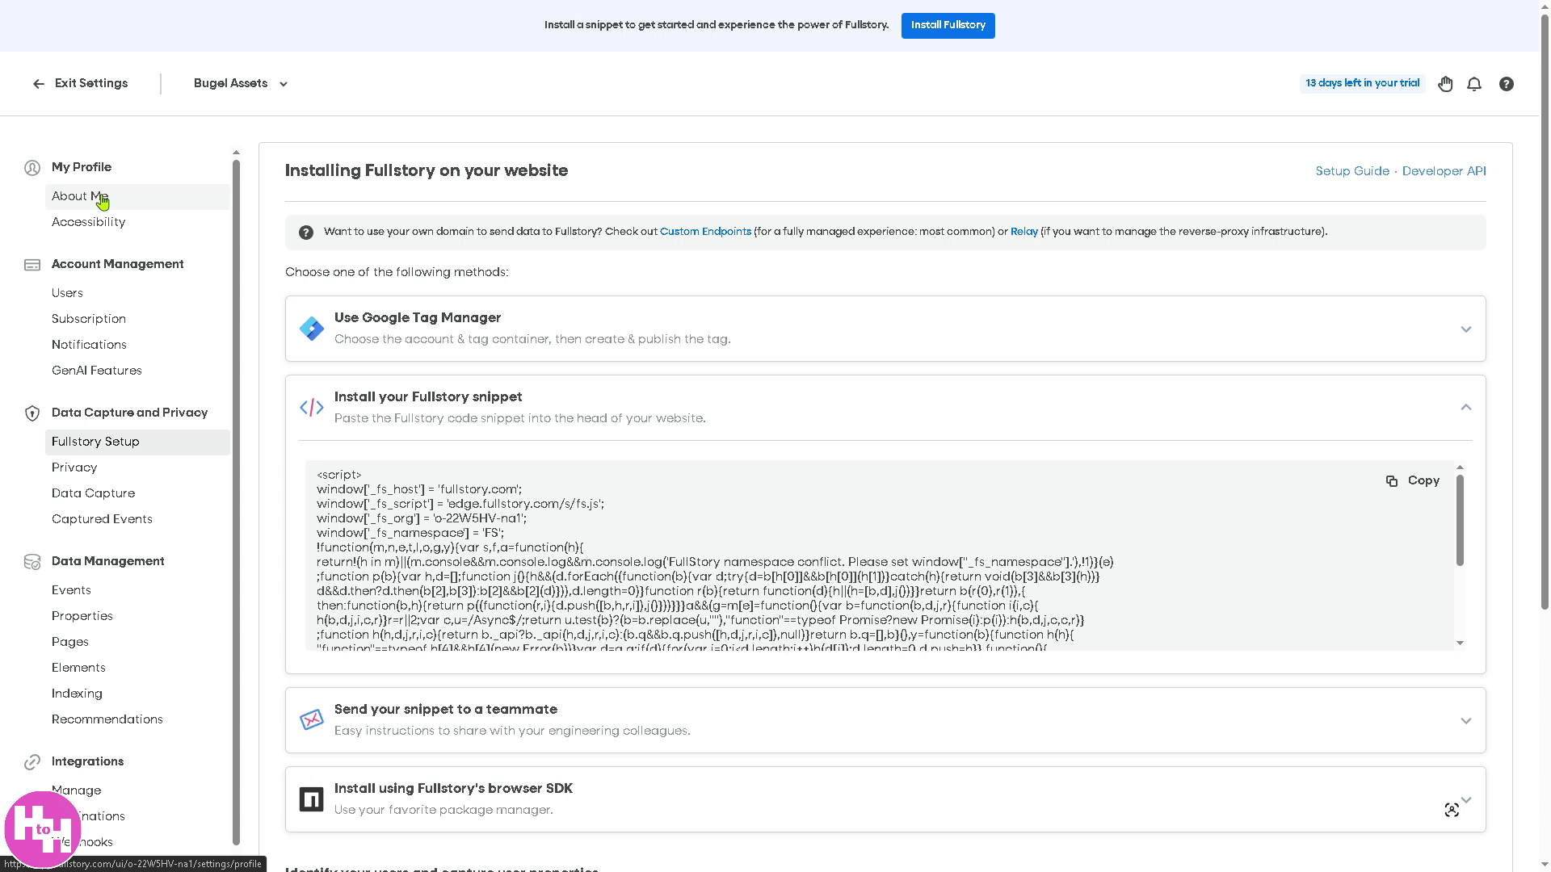
left_click(105, 225)
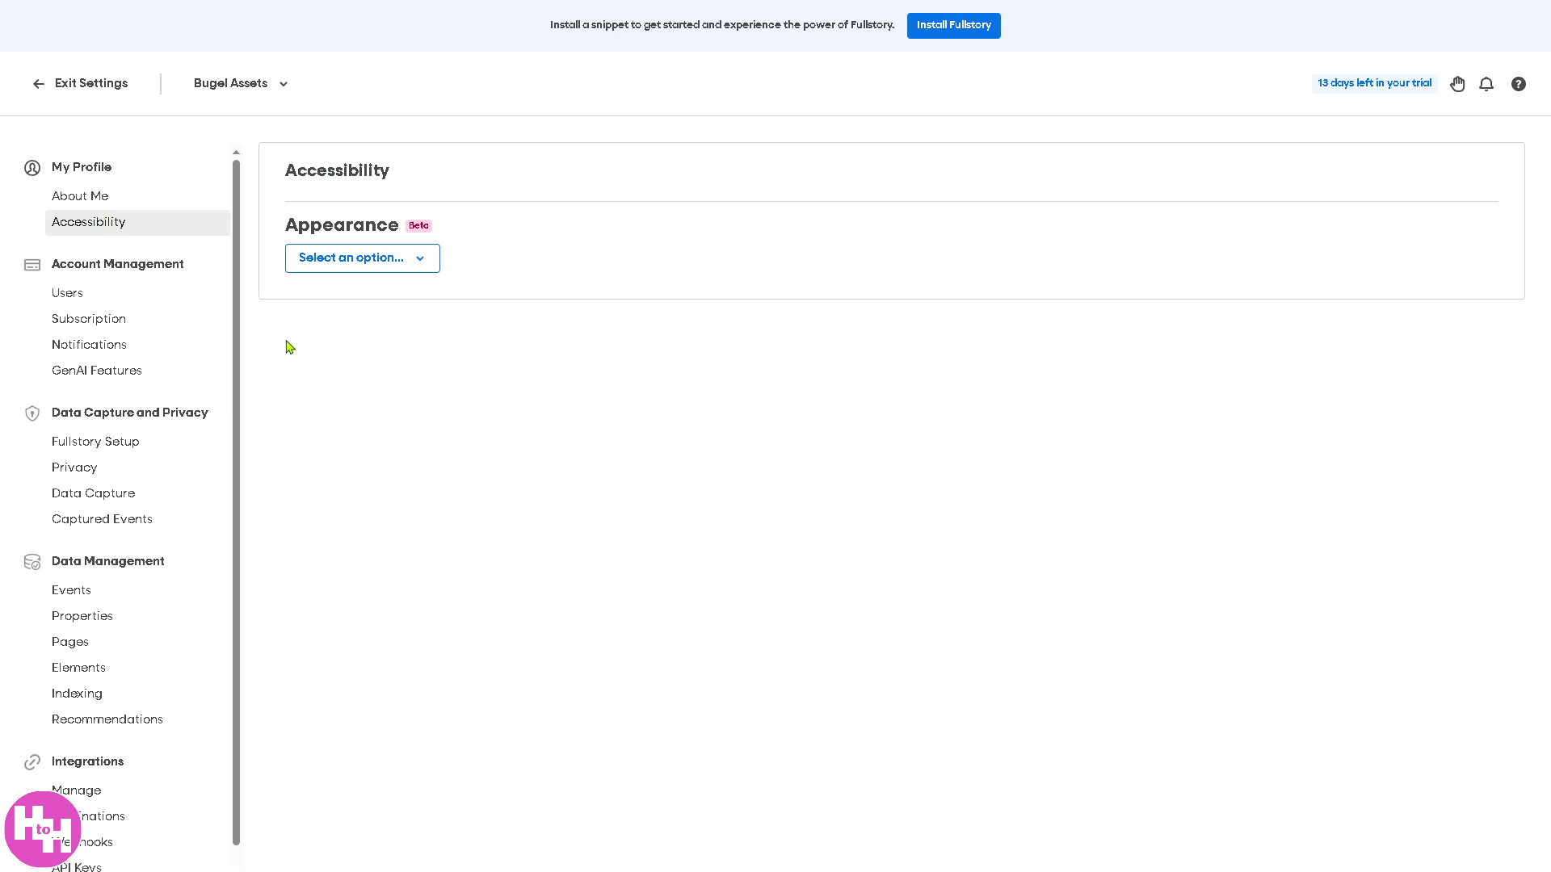
Set the Appearance to Dark, then go to the GenAI Features settings page.
left_click(415, 260)
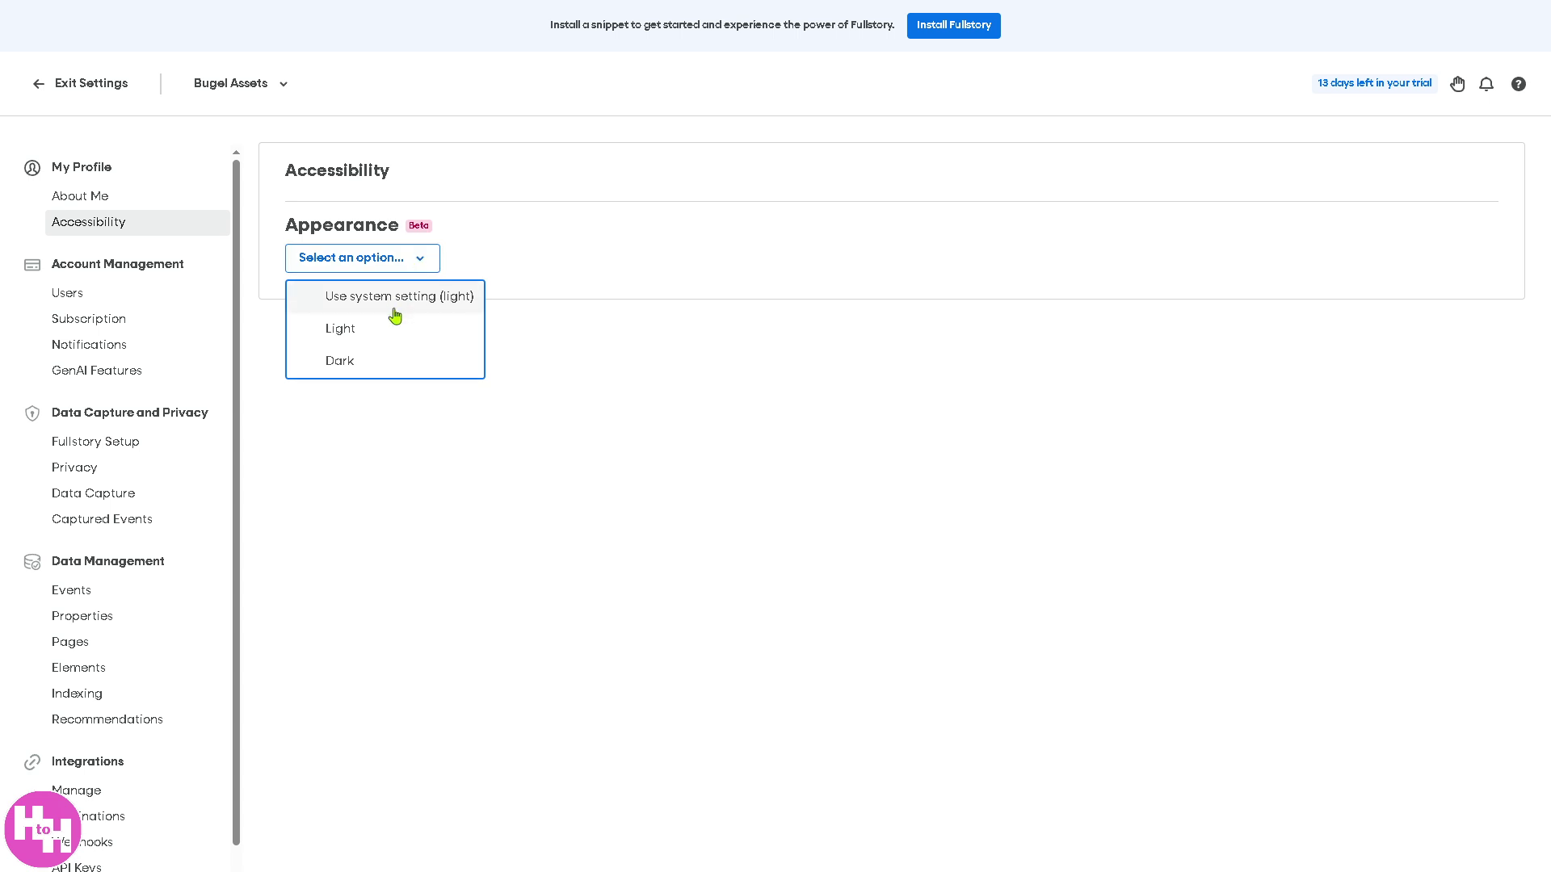
left_click(349, 333)
left_click(346, 260)
left_click(335, 360)
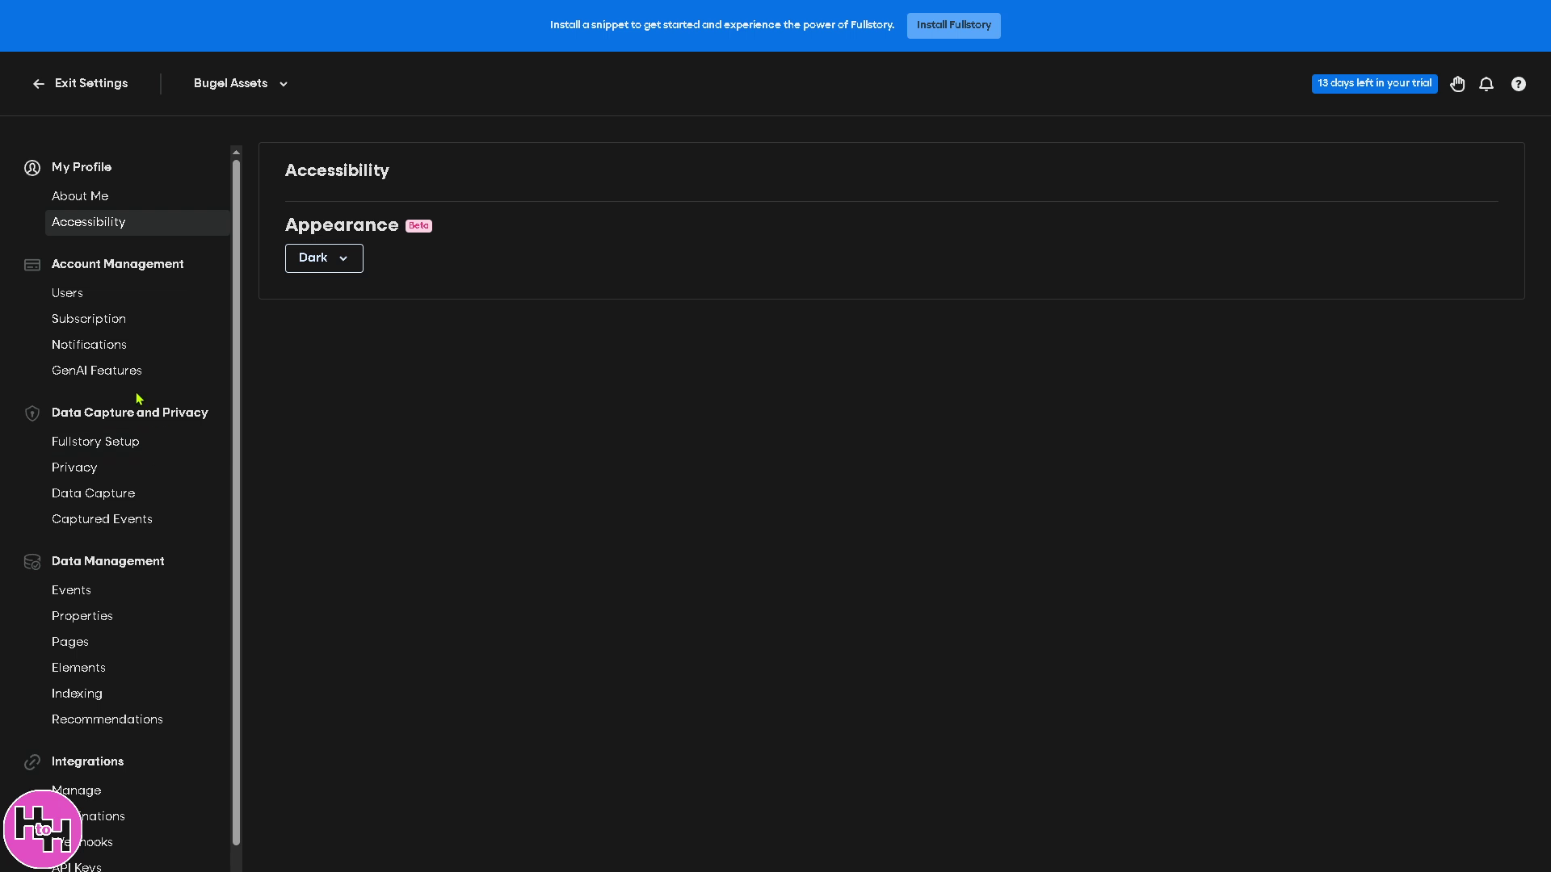
left_click(121, 371)
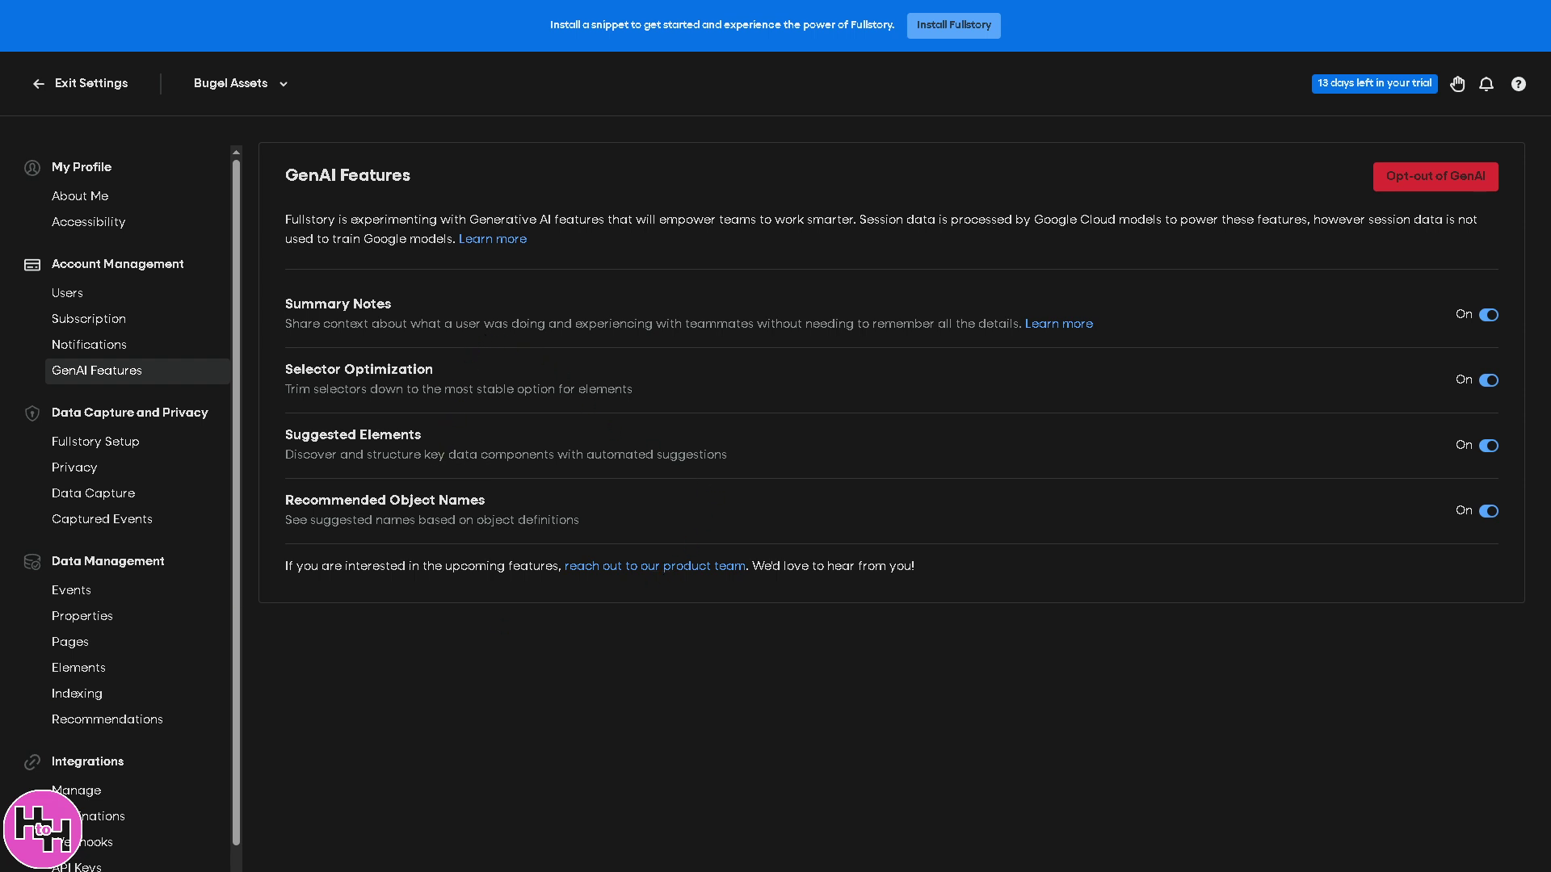
Open the Fullstory Setup page from the settings sidebar.
left_click(107, 441)
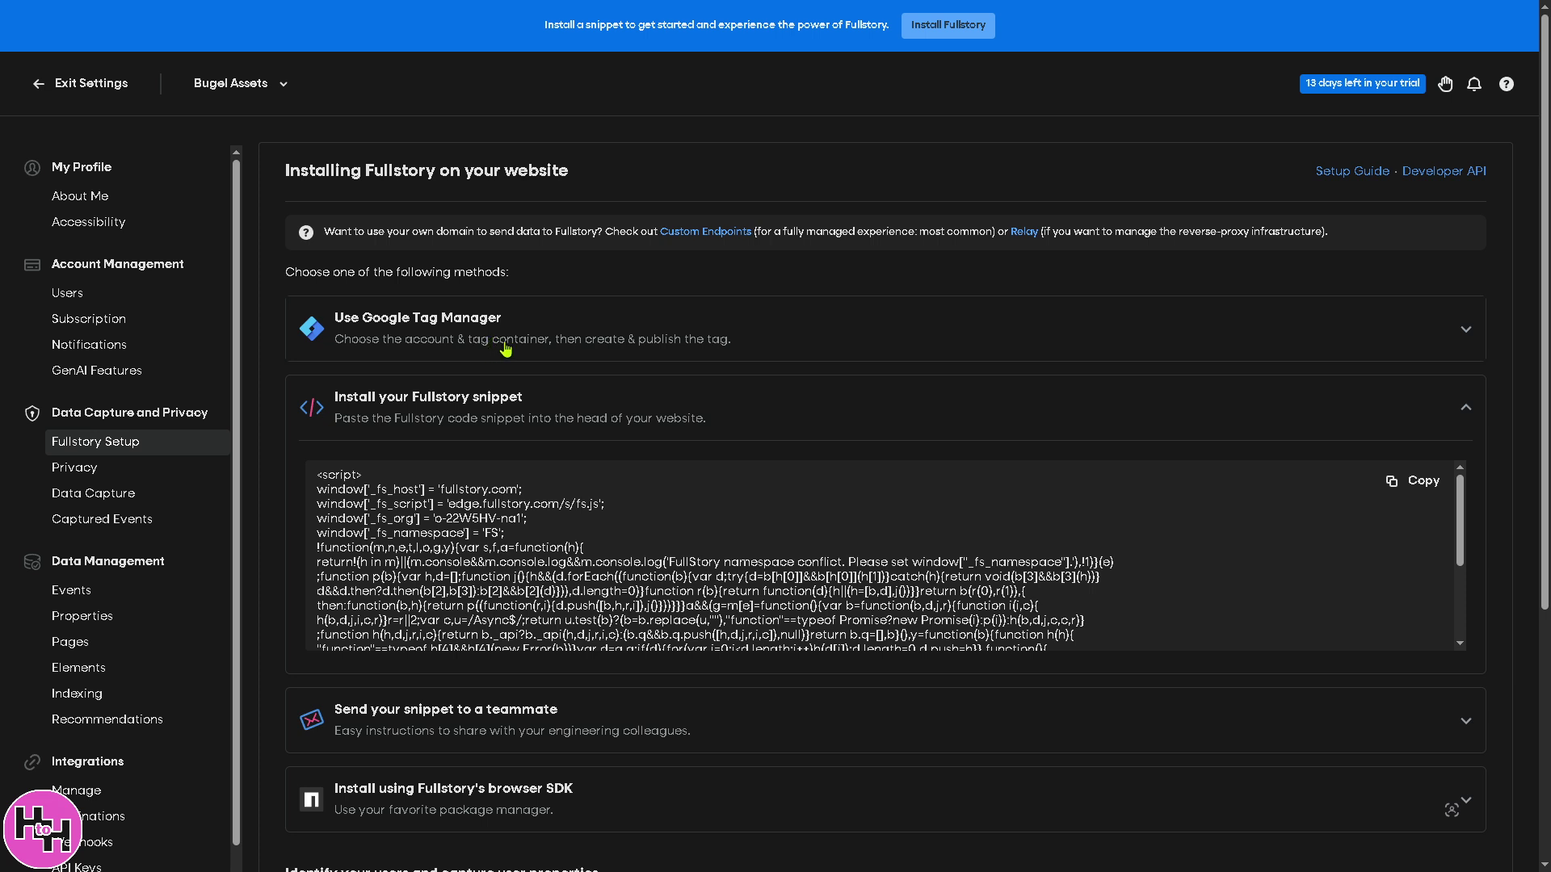
Expand the Google Tag Manager option, then copy the Fullstory snippet to the clipboard.
left_click(521, 348)
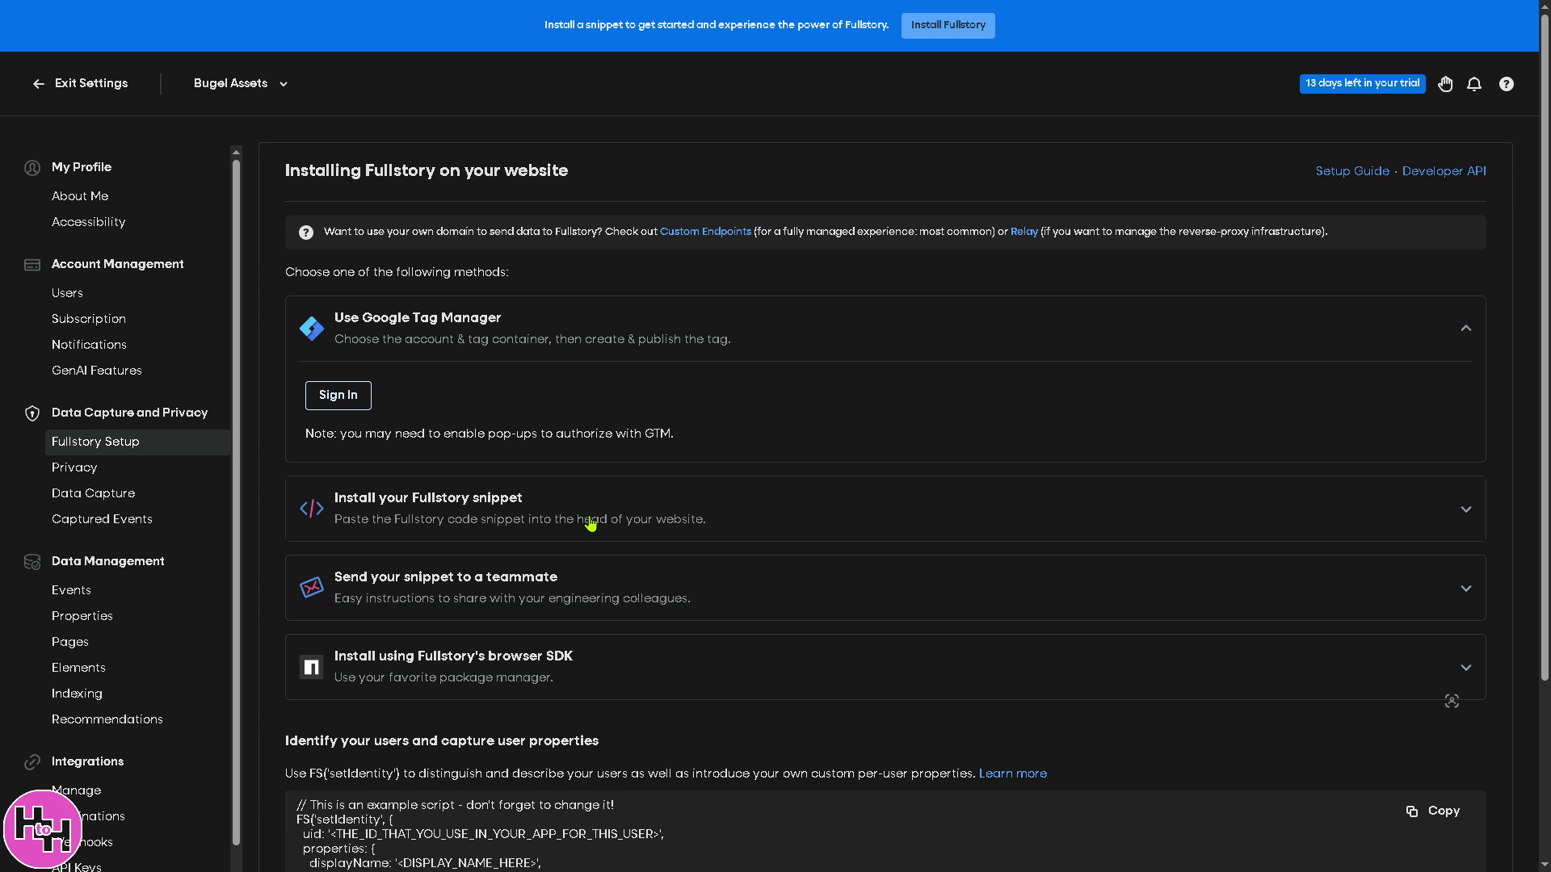
left_click(700, 514)
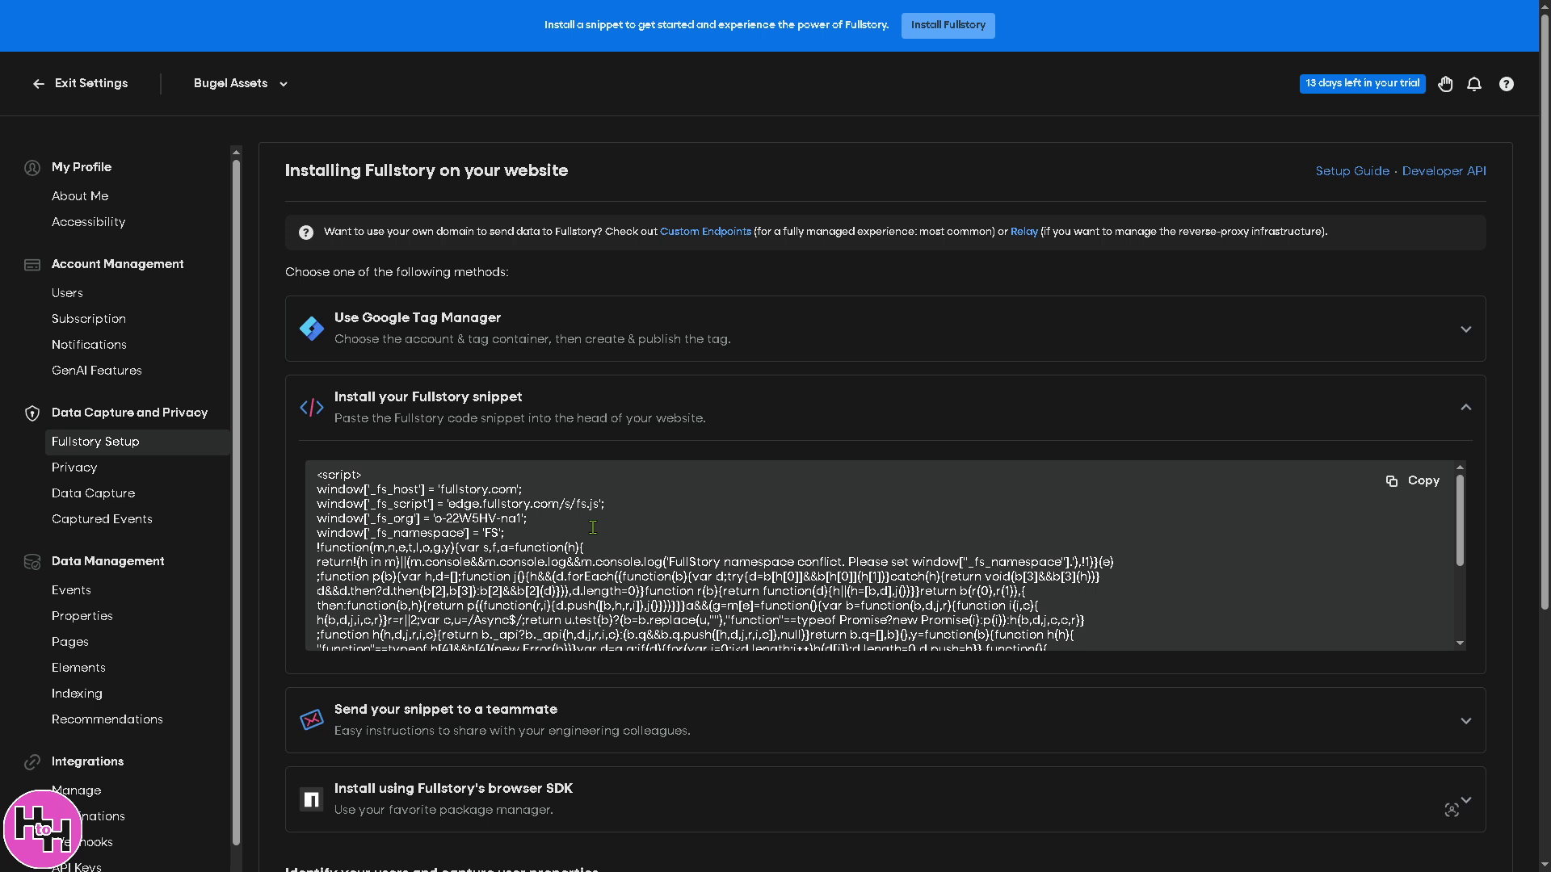
left_click(1423, 481)
scroll(770, 525, "down", 1)
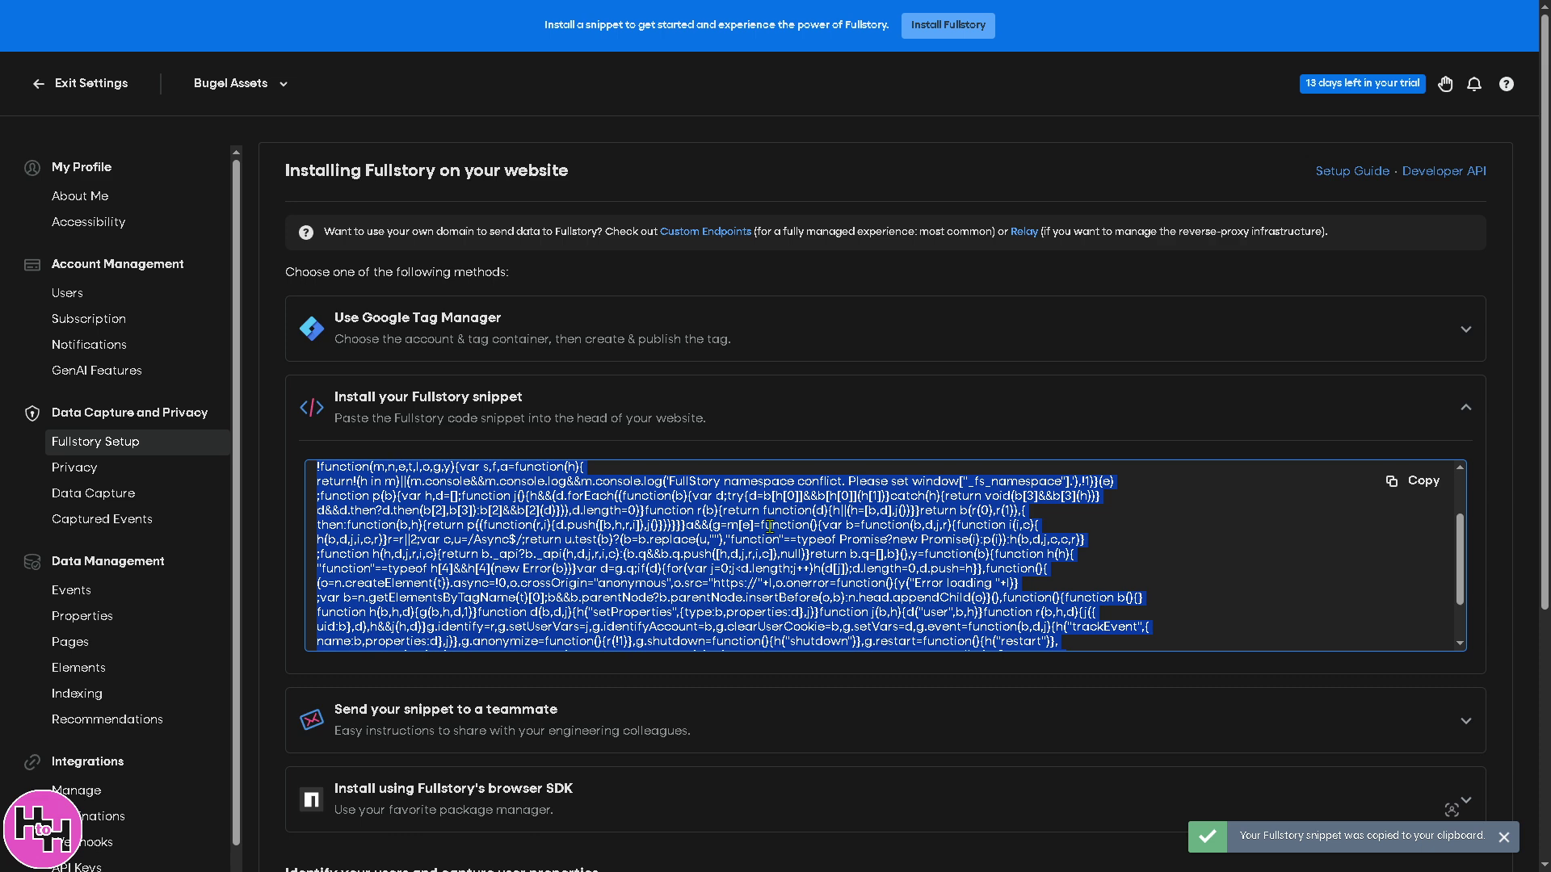
scroll(770, 526, "down", 1)
scroll(637, 622, "down", 1)
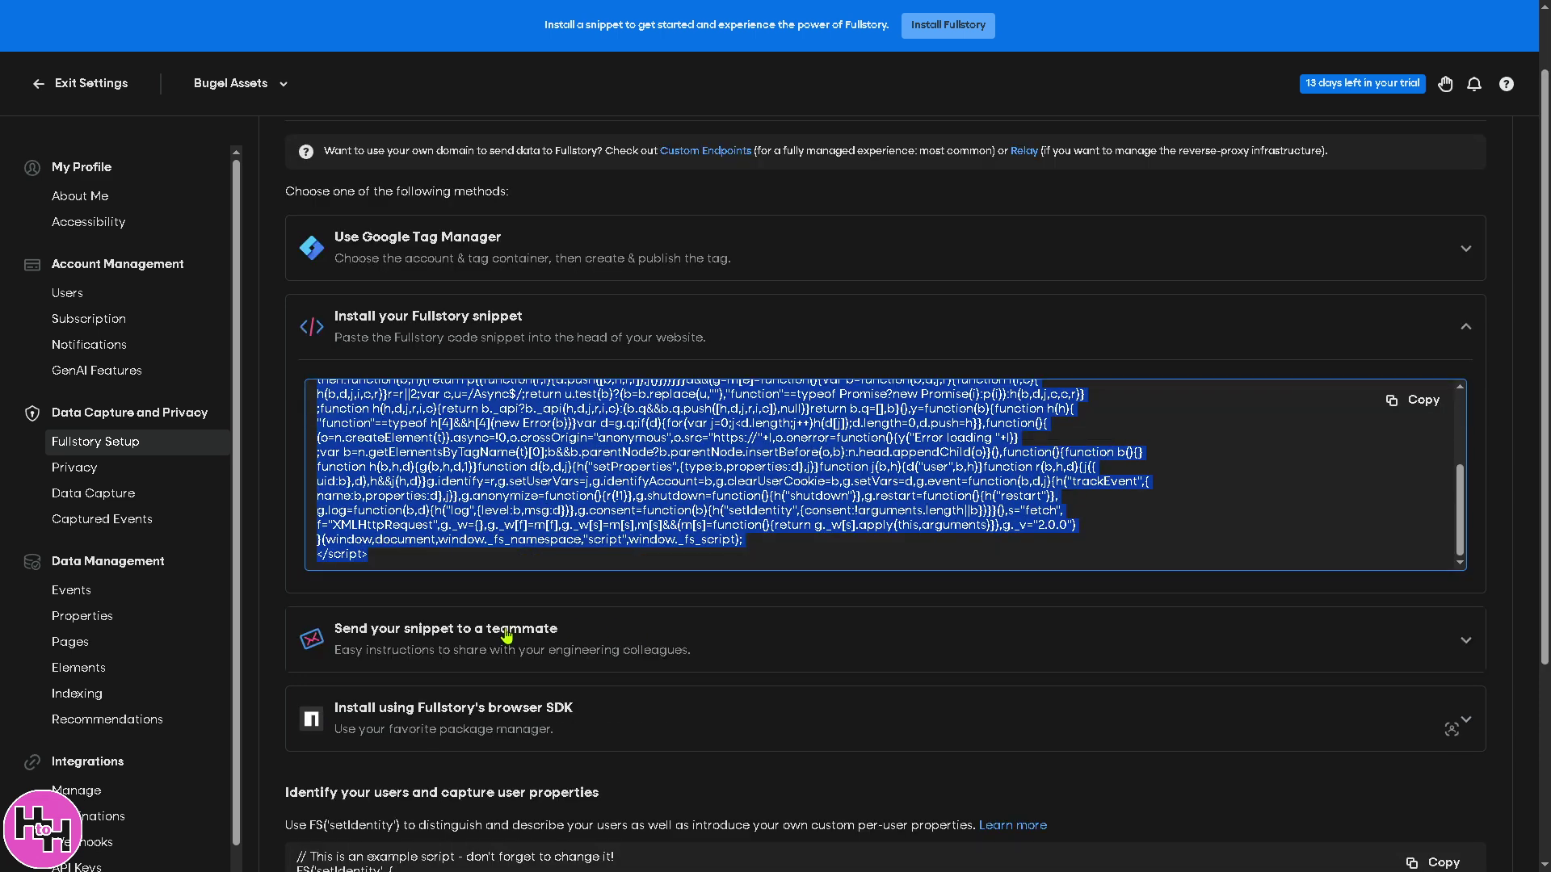
scroll(507, 638, "down", 1)
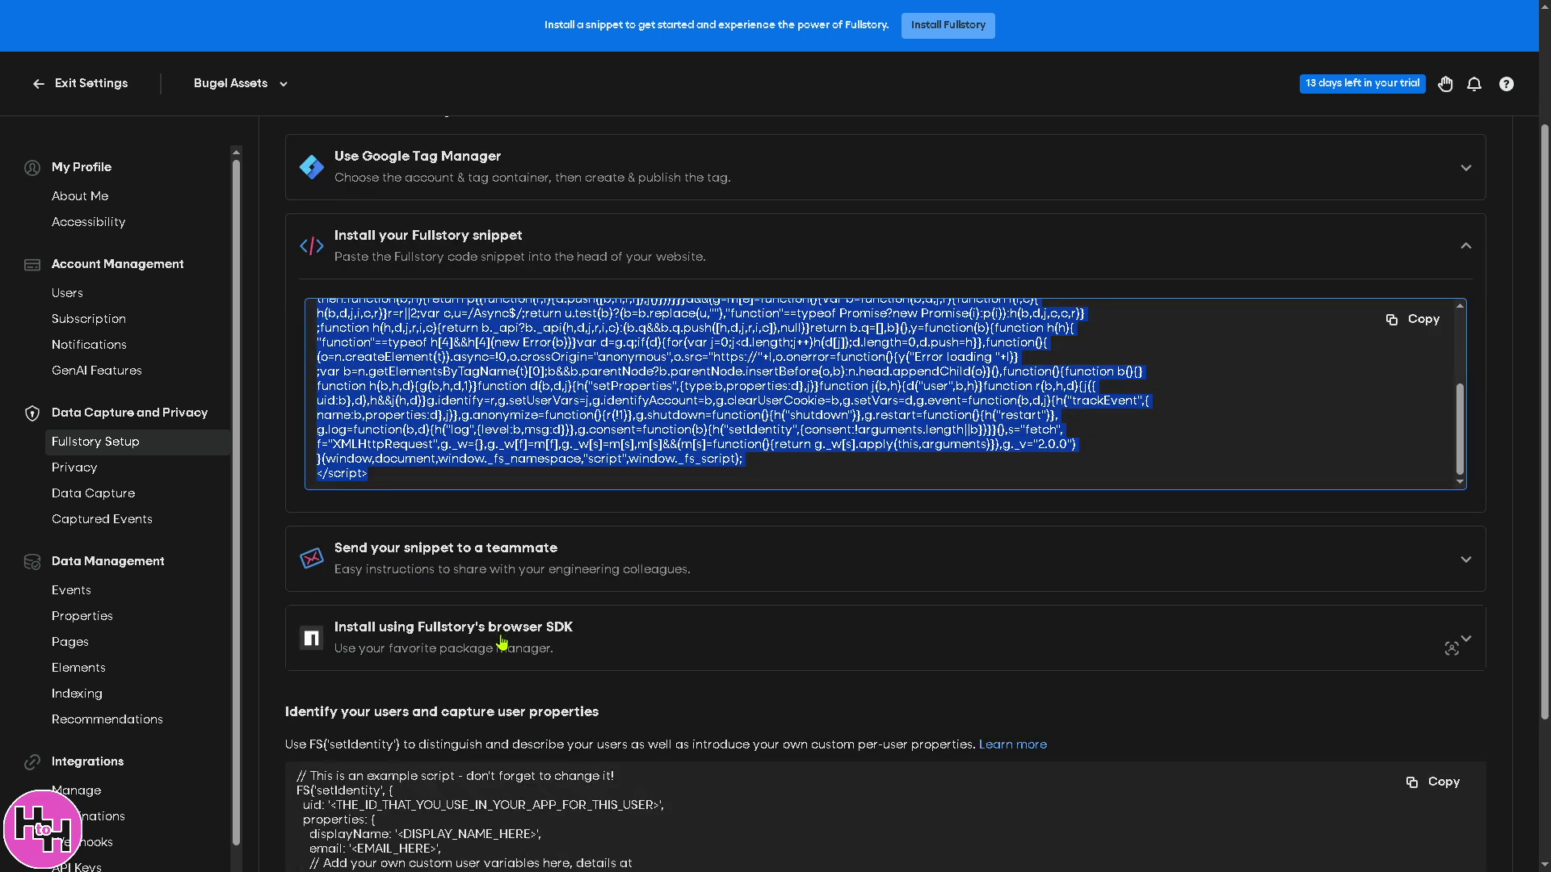
Write 'How to use FullStory CDP' as the teammate message and show the npm/yarn SDK commands.
left_click(1466, 565)
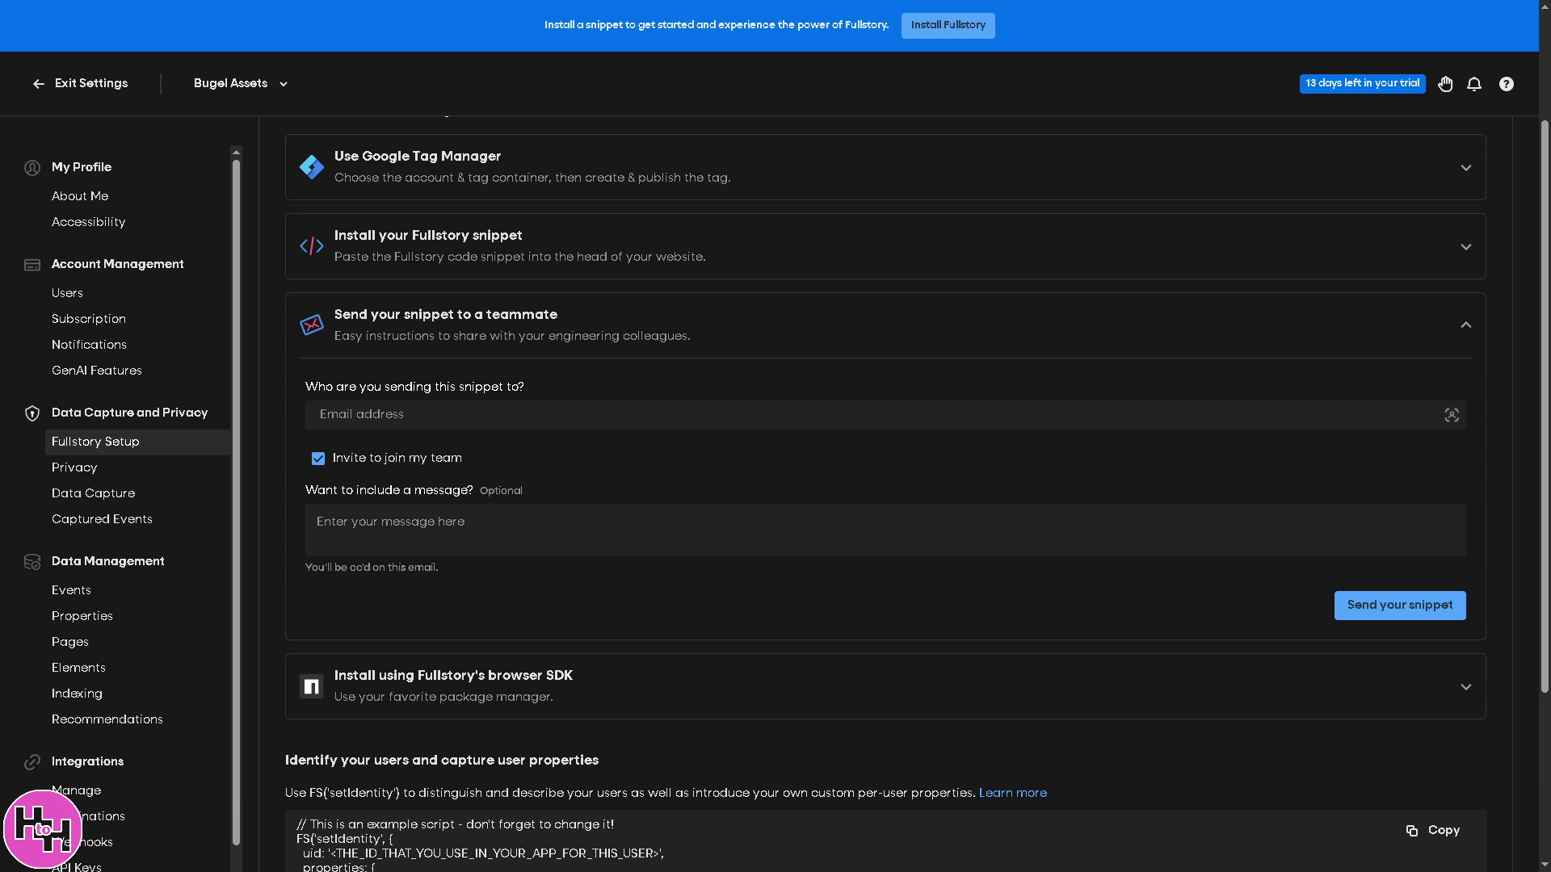
left_click(506, 528)
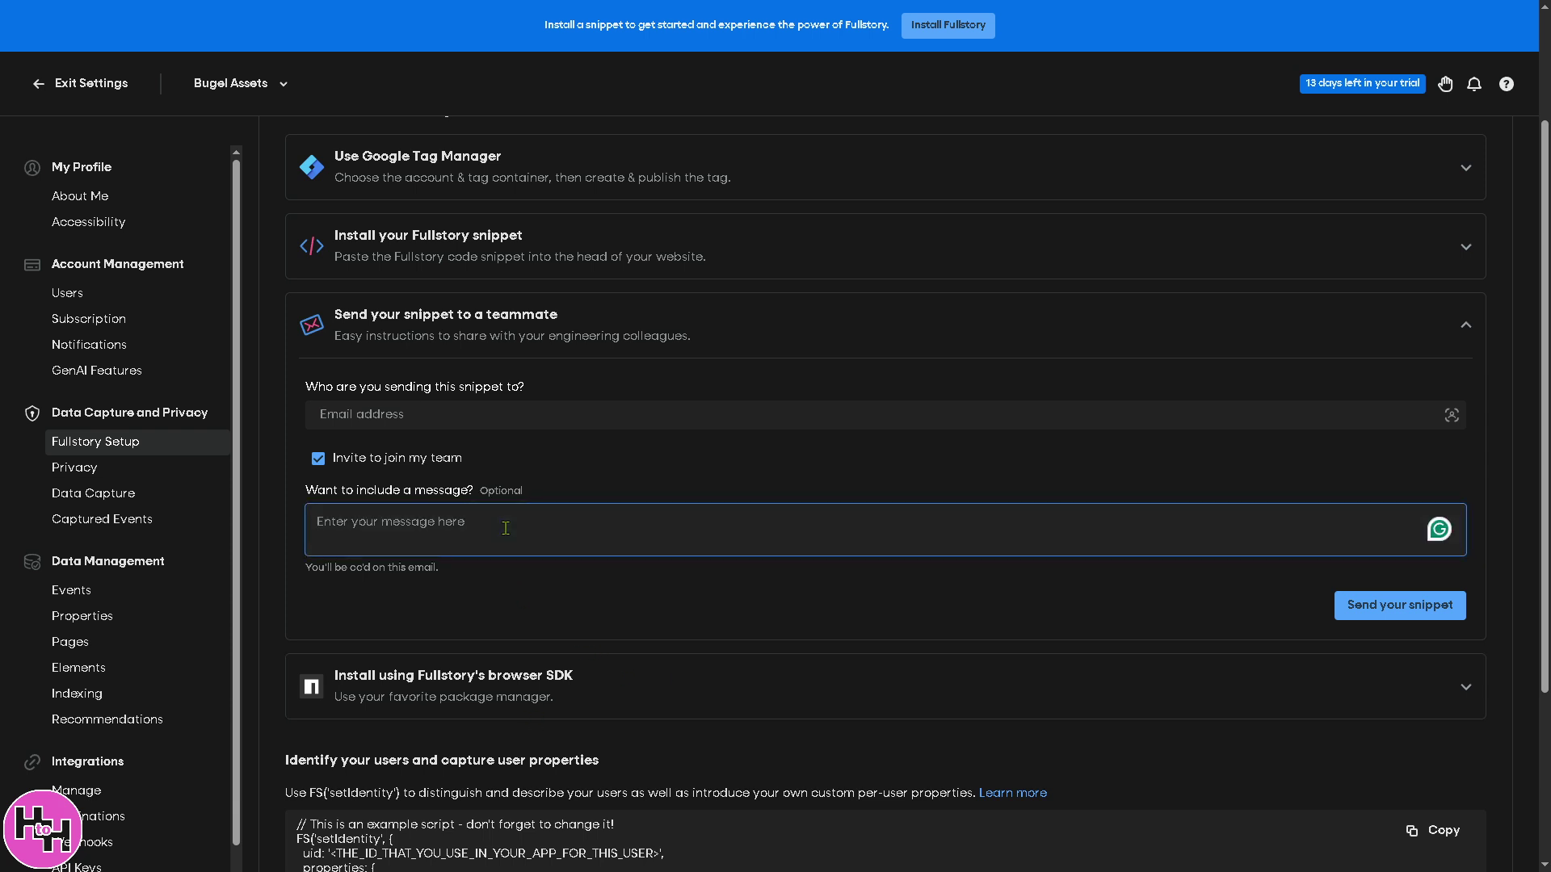
type("How to use Fu")
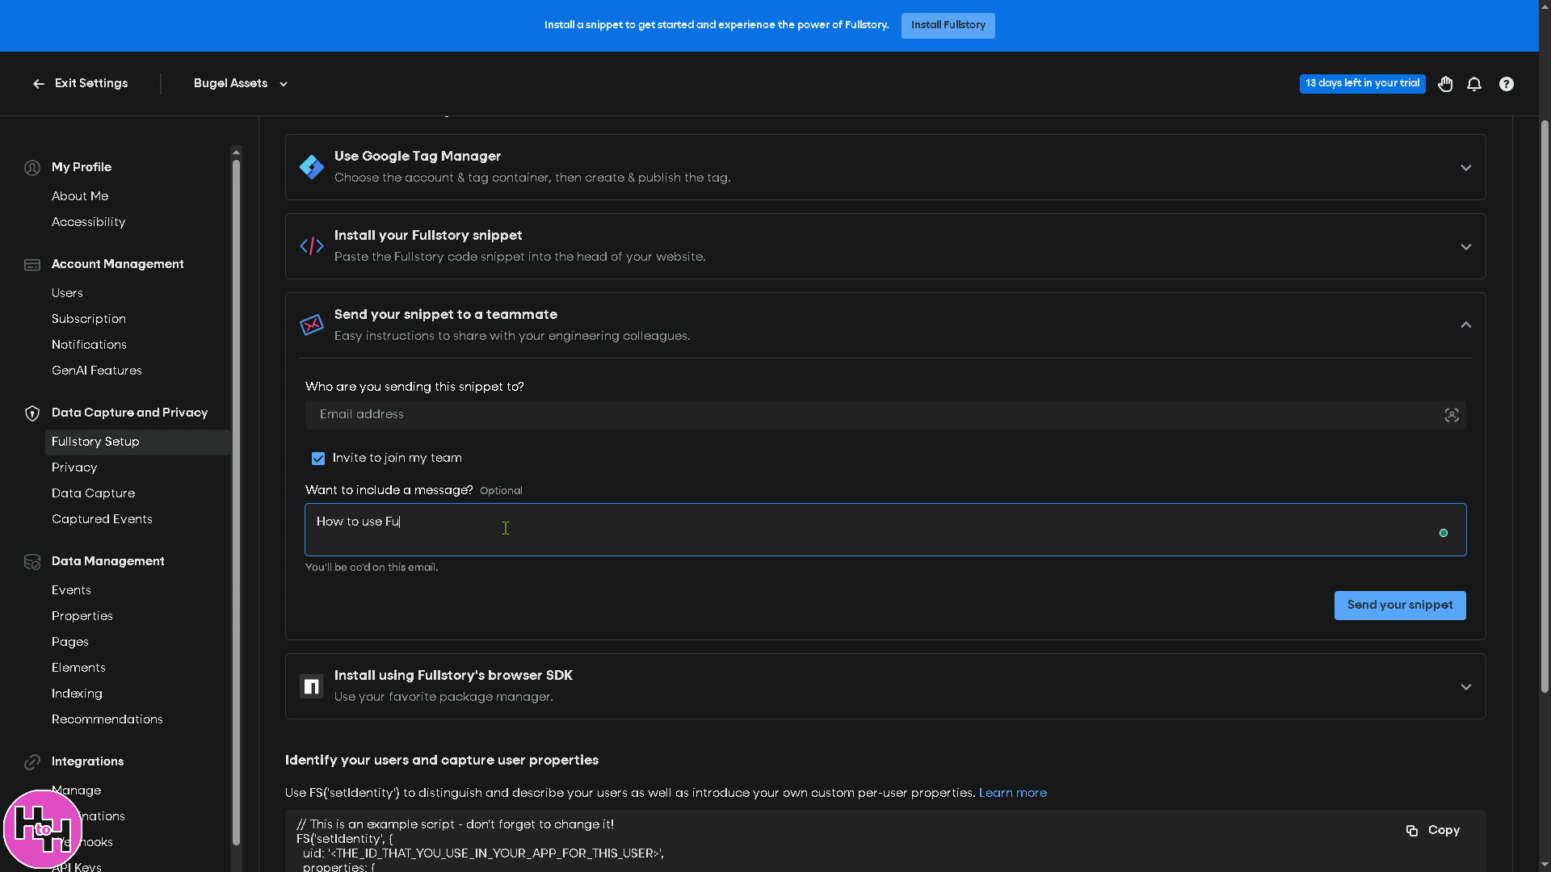
type("llStory CDP")
scroll(558, 710, "down", 1)
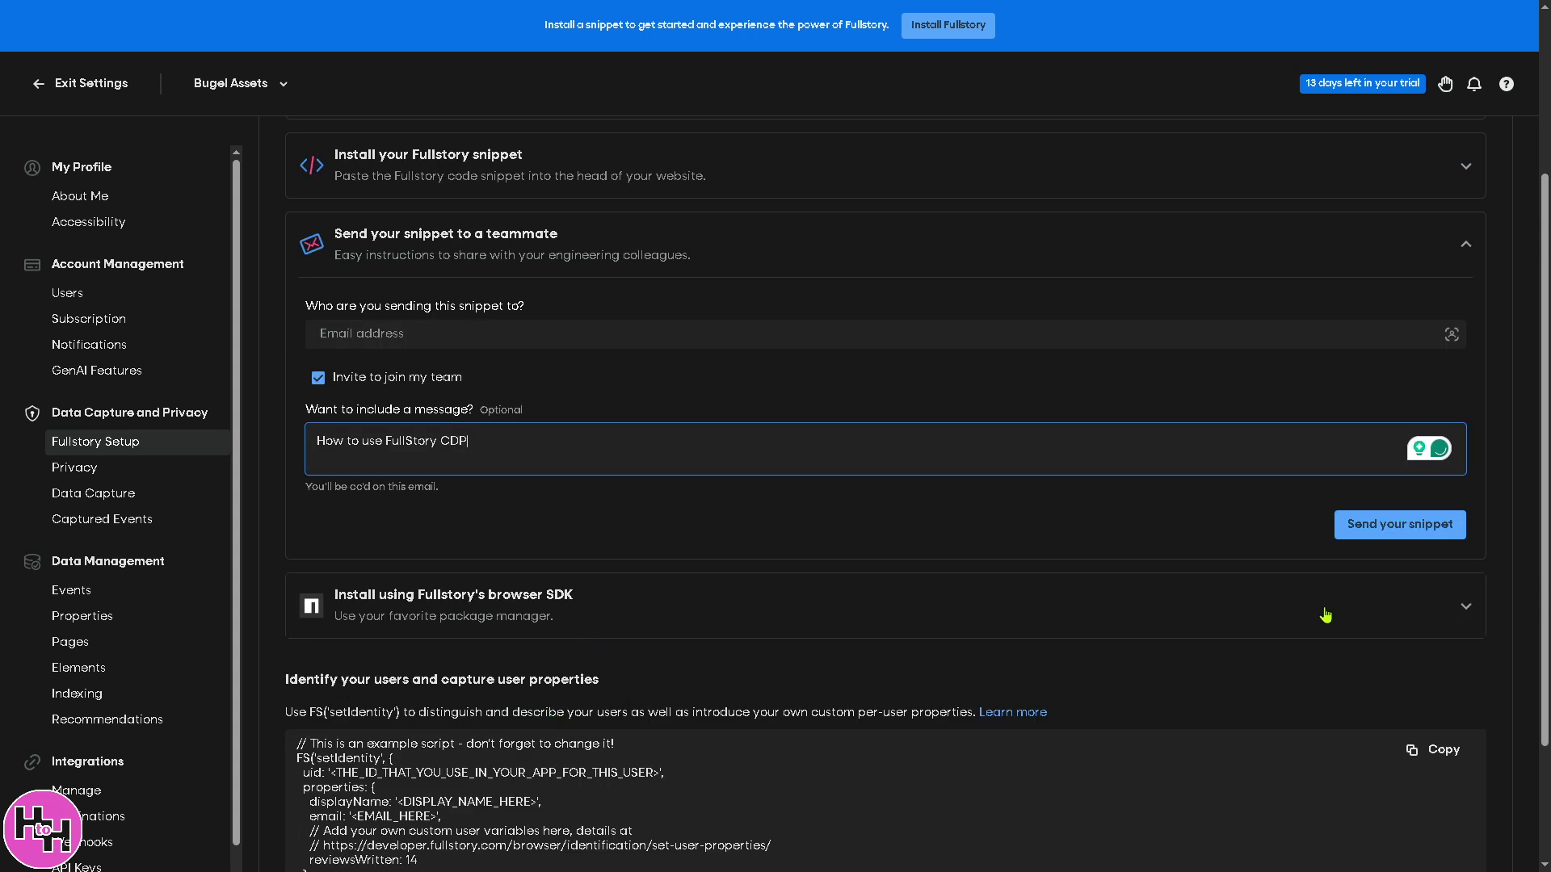
left_click(1463, 607)
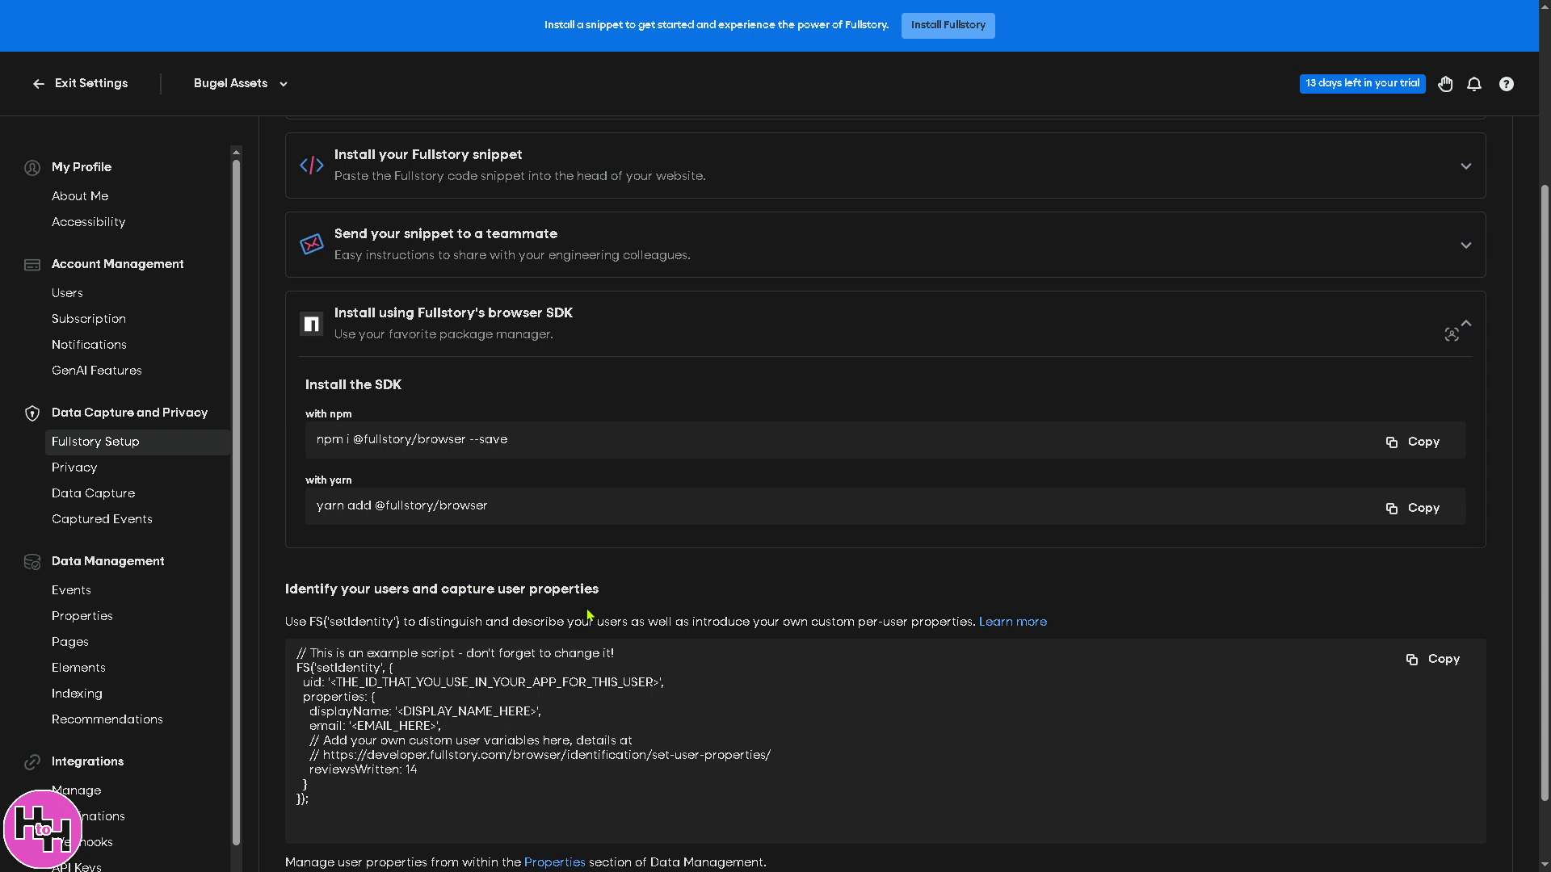
Scroll the setup page and open Captured Events, which shows no events captured yet.
scroll(618, 621, "down", 1)
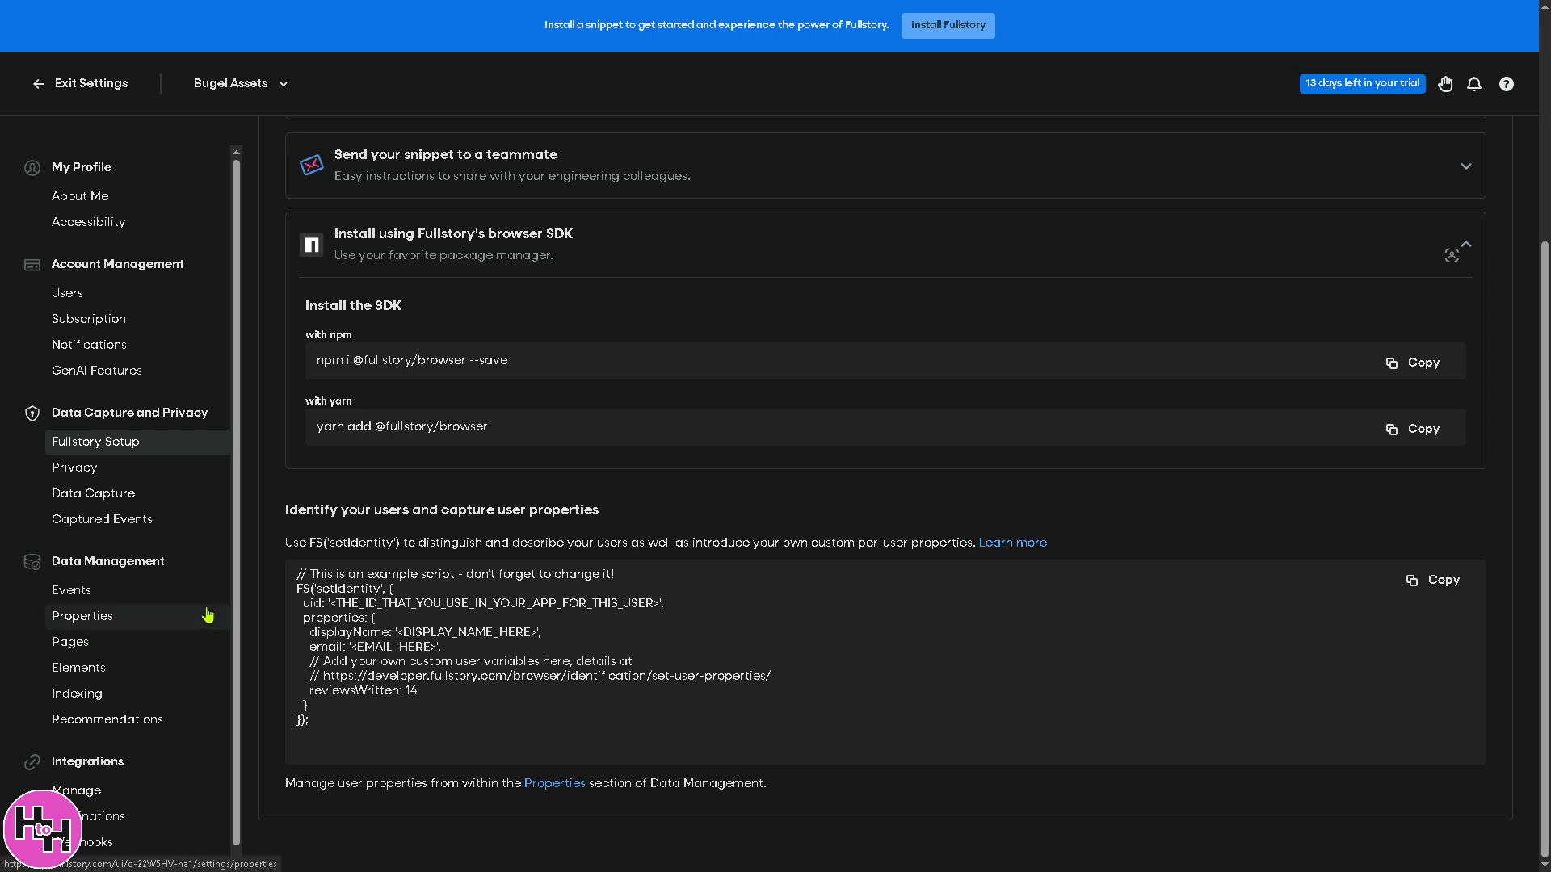
left_click(133, 521)
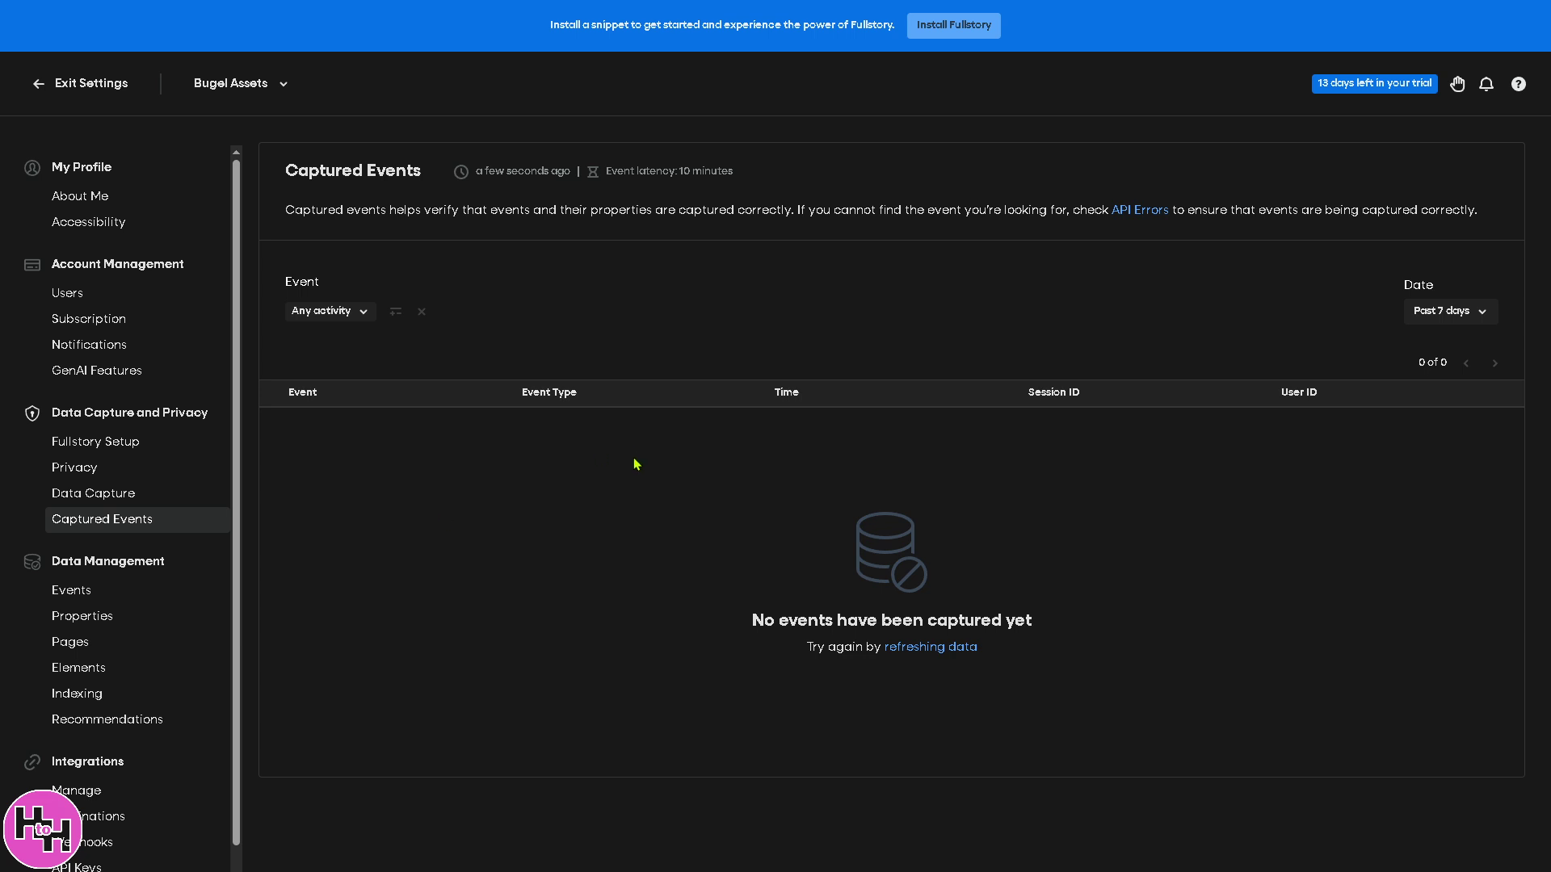
Open the Any activity event-type filter list and scroll to the Rage clicked definition.
left_click(361, 312)
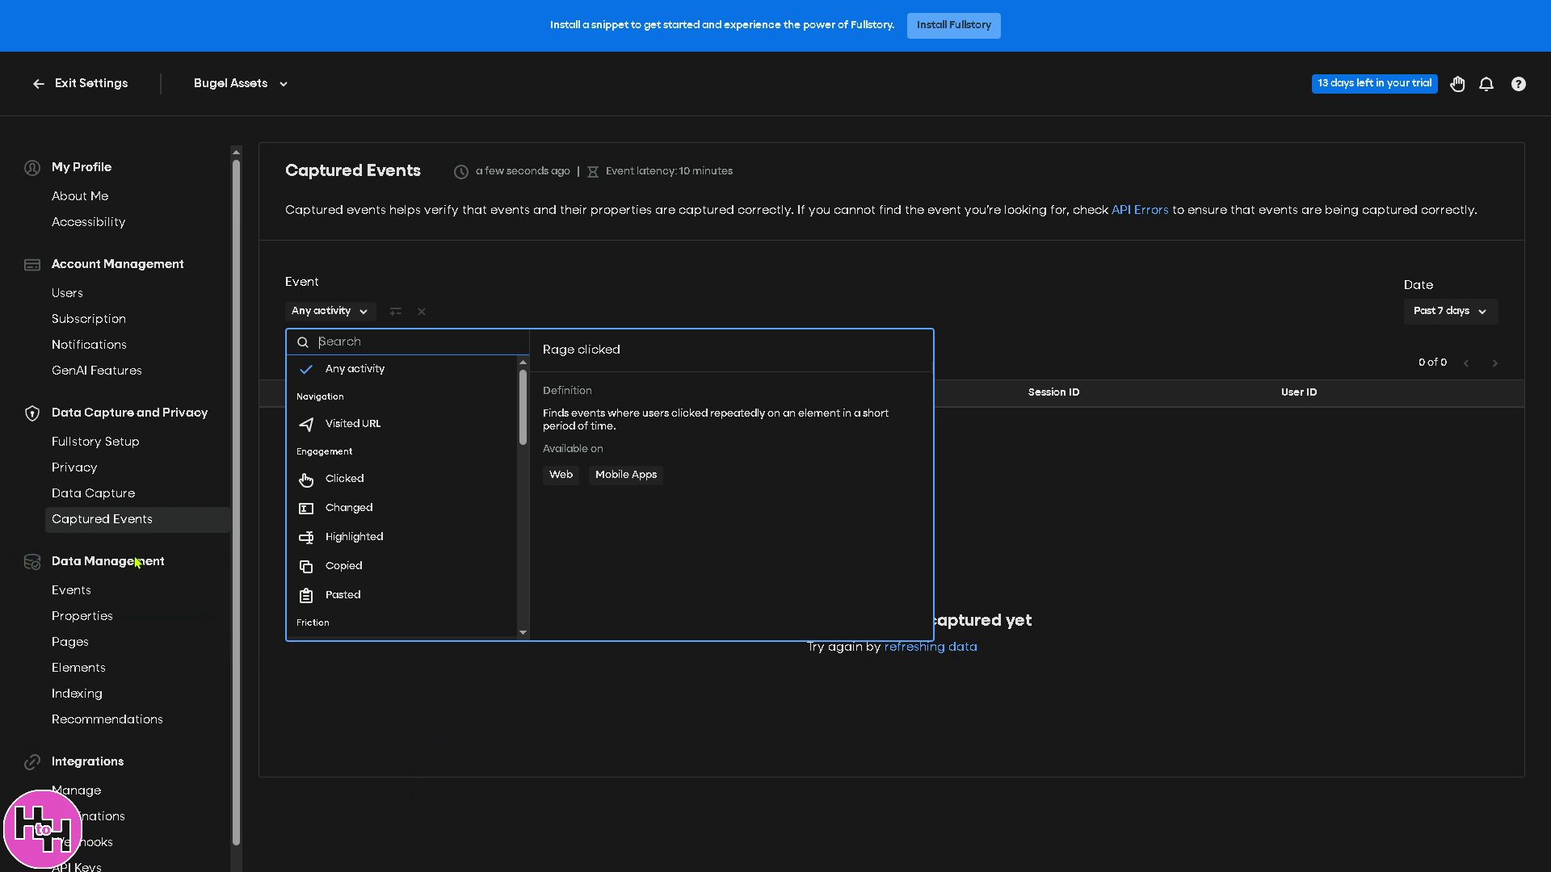
scroll(131, 559, "down", 1)
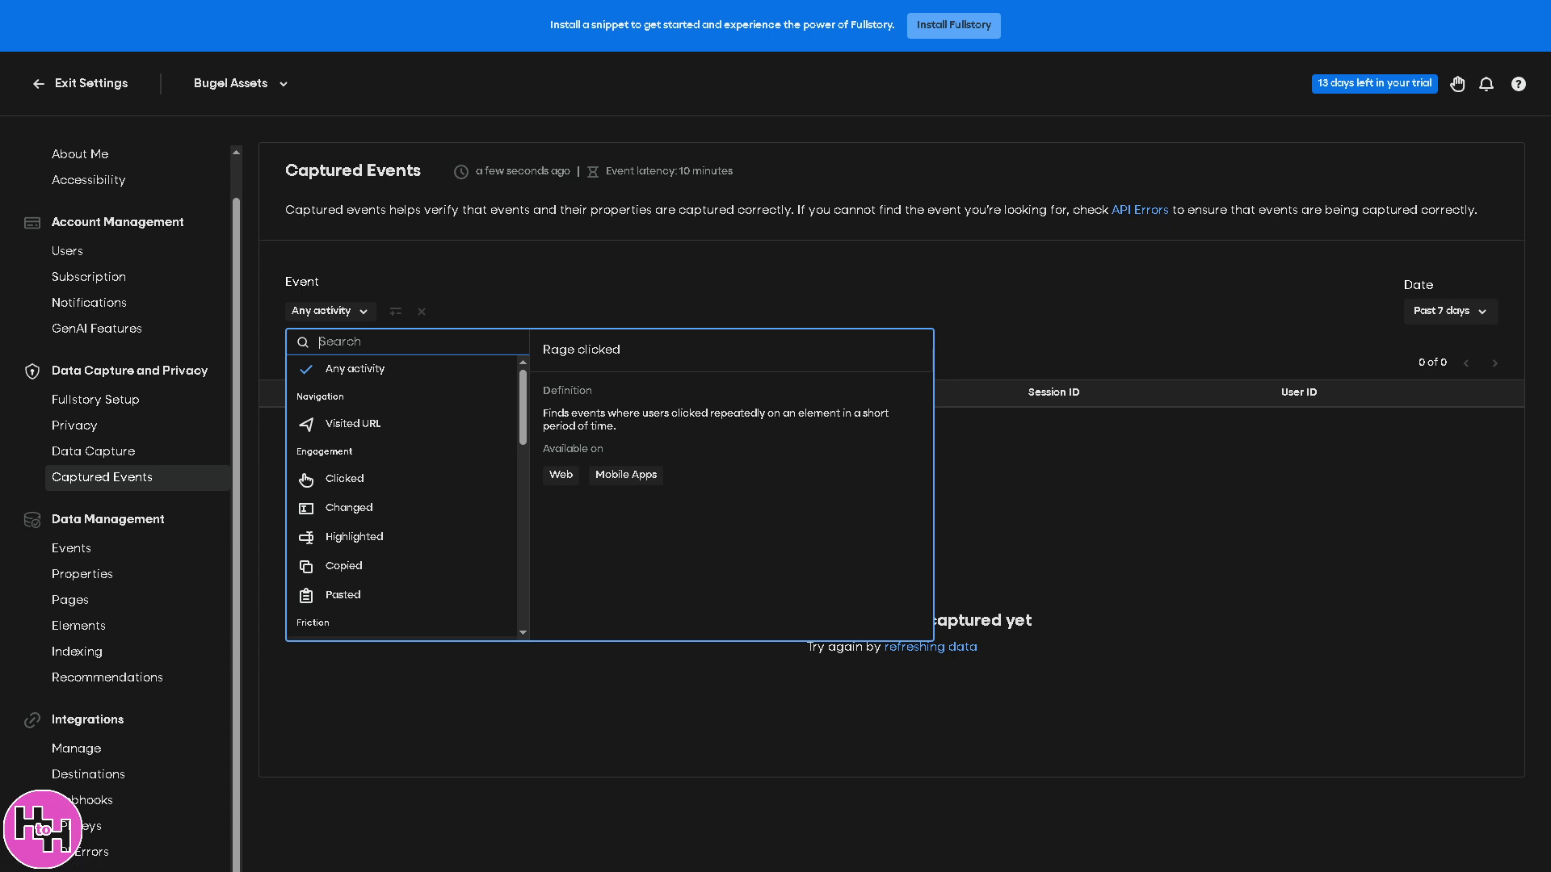
Browse the Events, Properties and Pages settings pages.
left_click(89, 555)
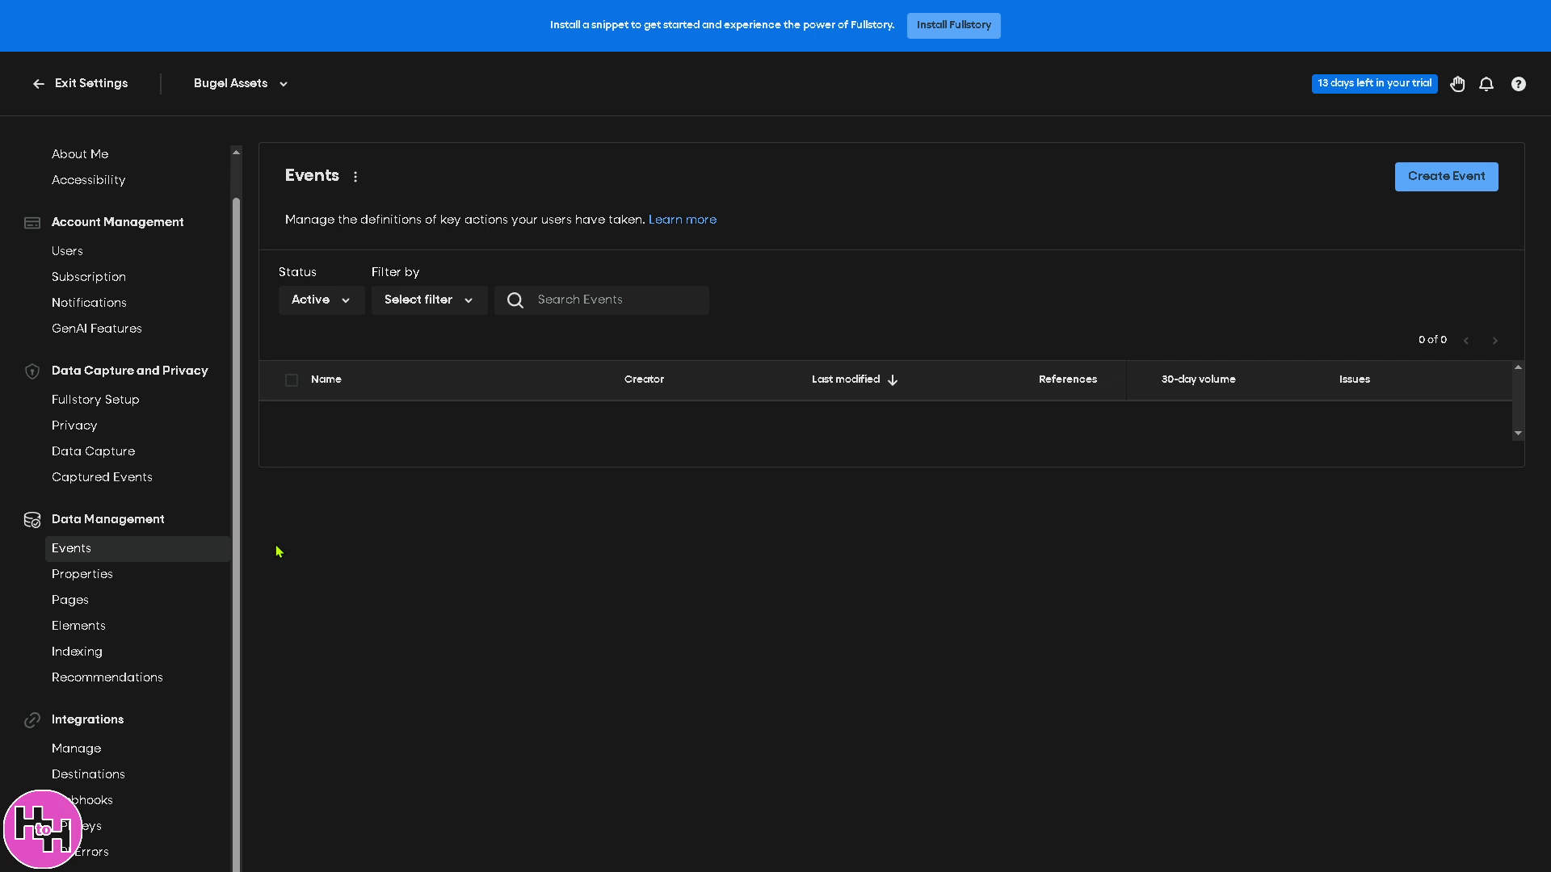
left_click(118, 583)
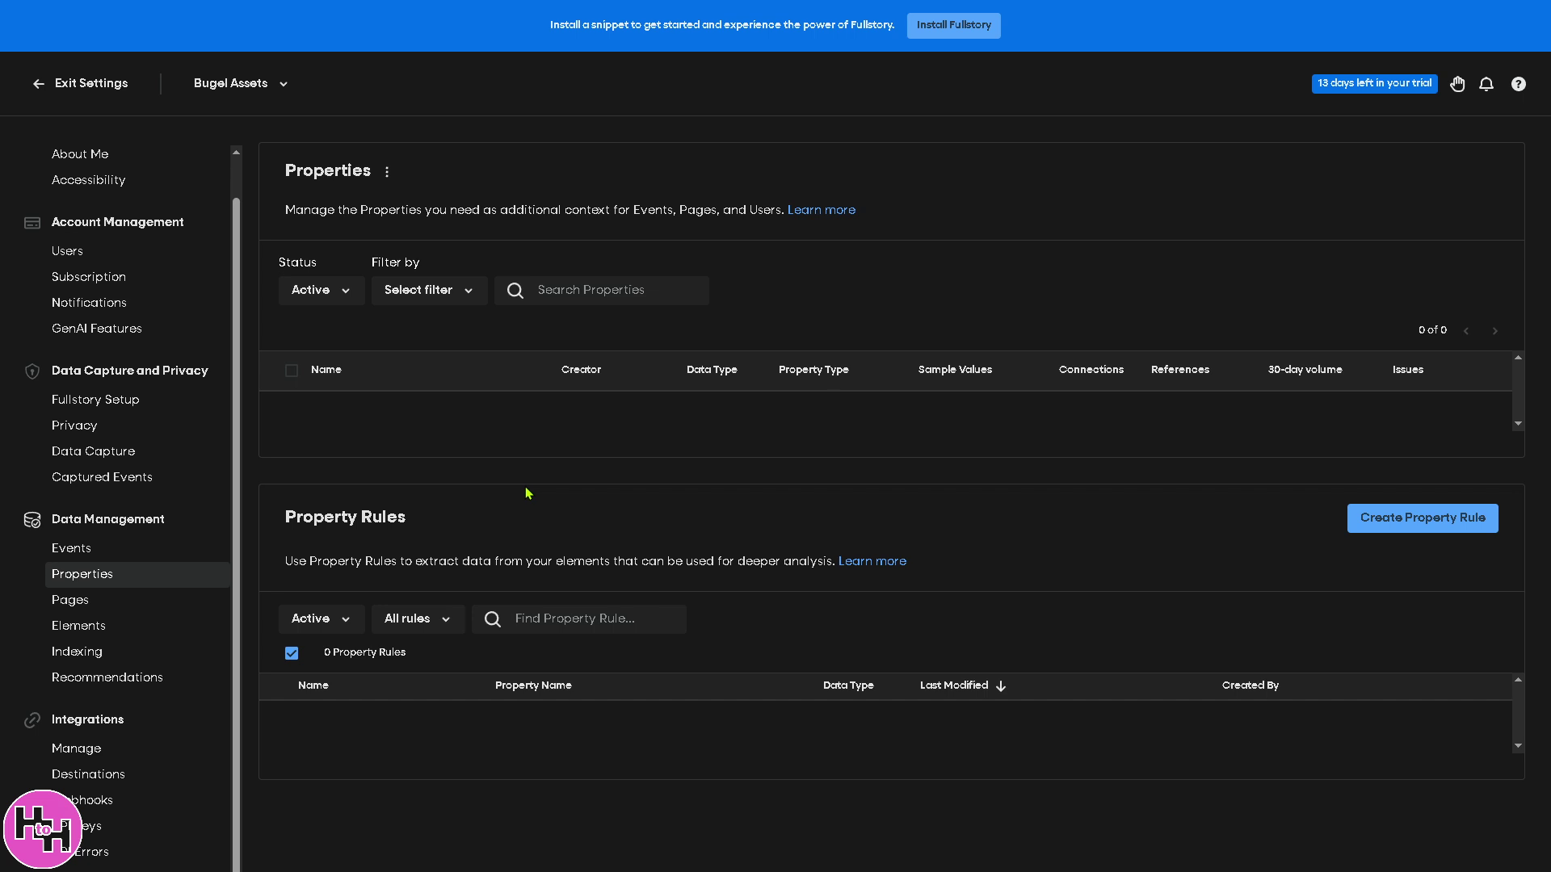
left_click(153, 598)
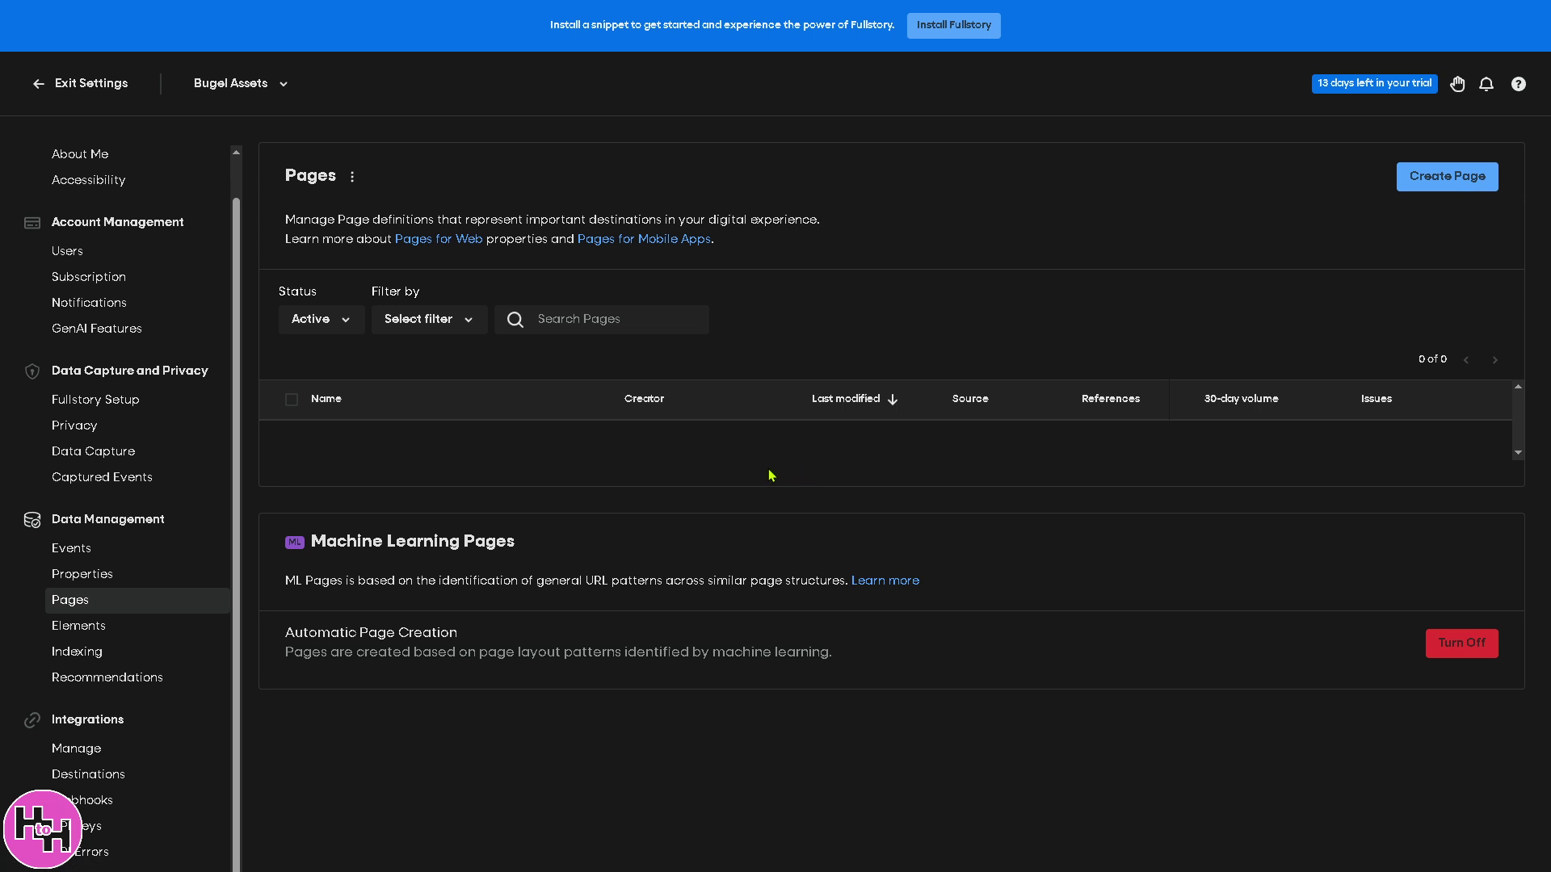
Go through Elements to Indexing and sort Element Attributes by Last Updated ascending.
left_click(148, 636)
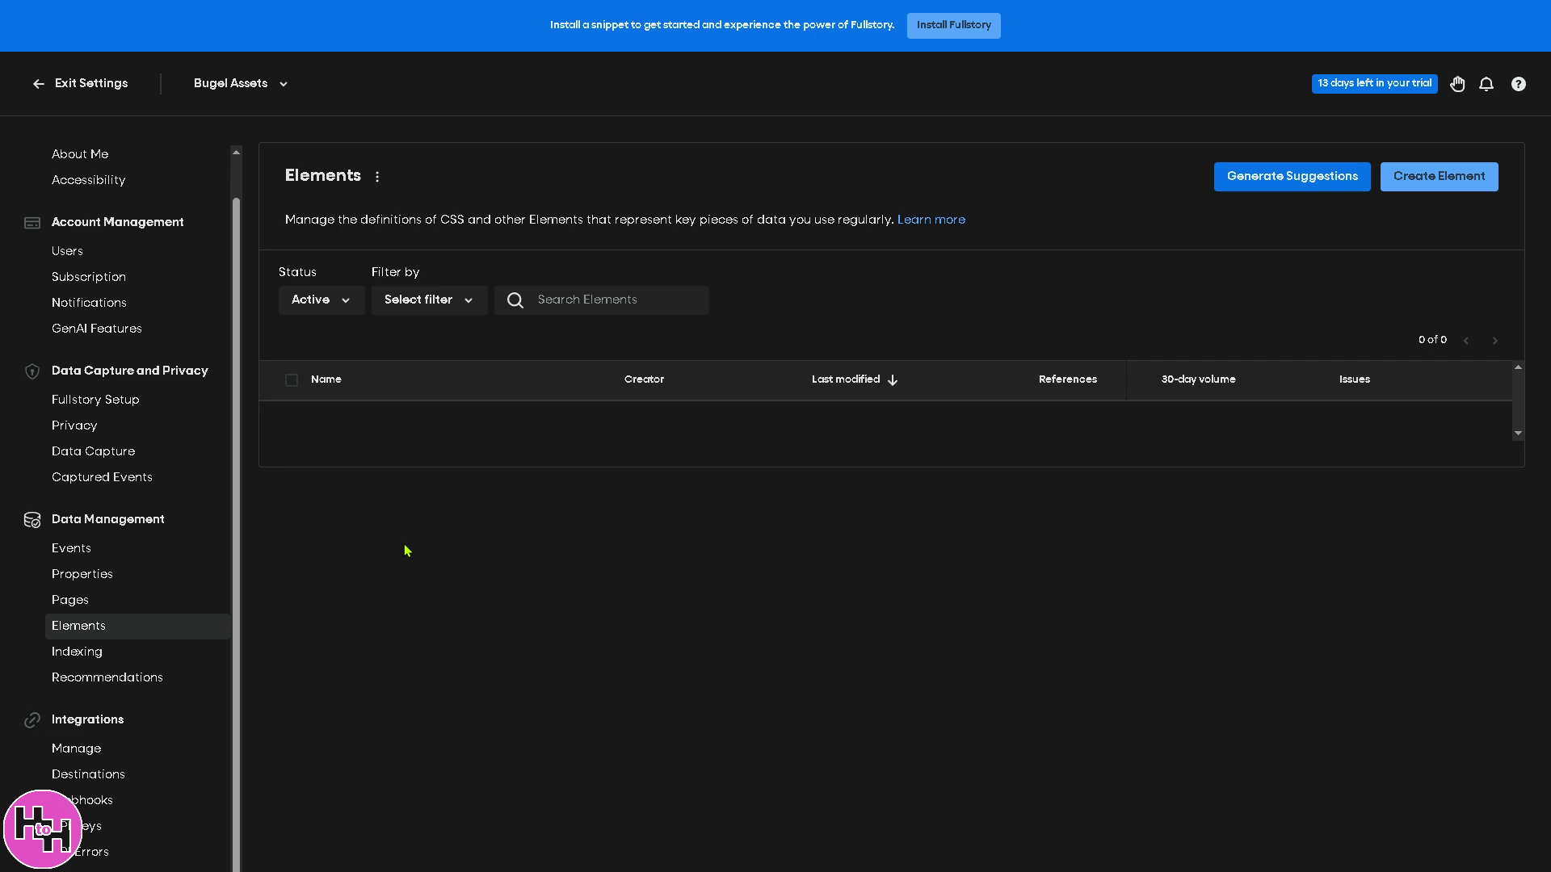
left_click(105, 651)
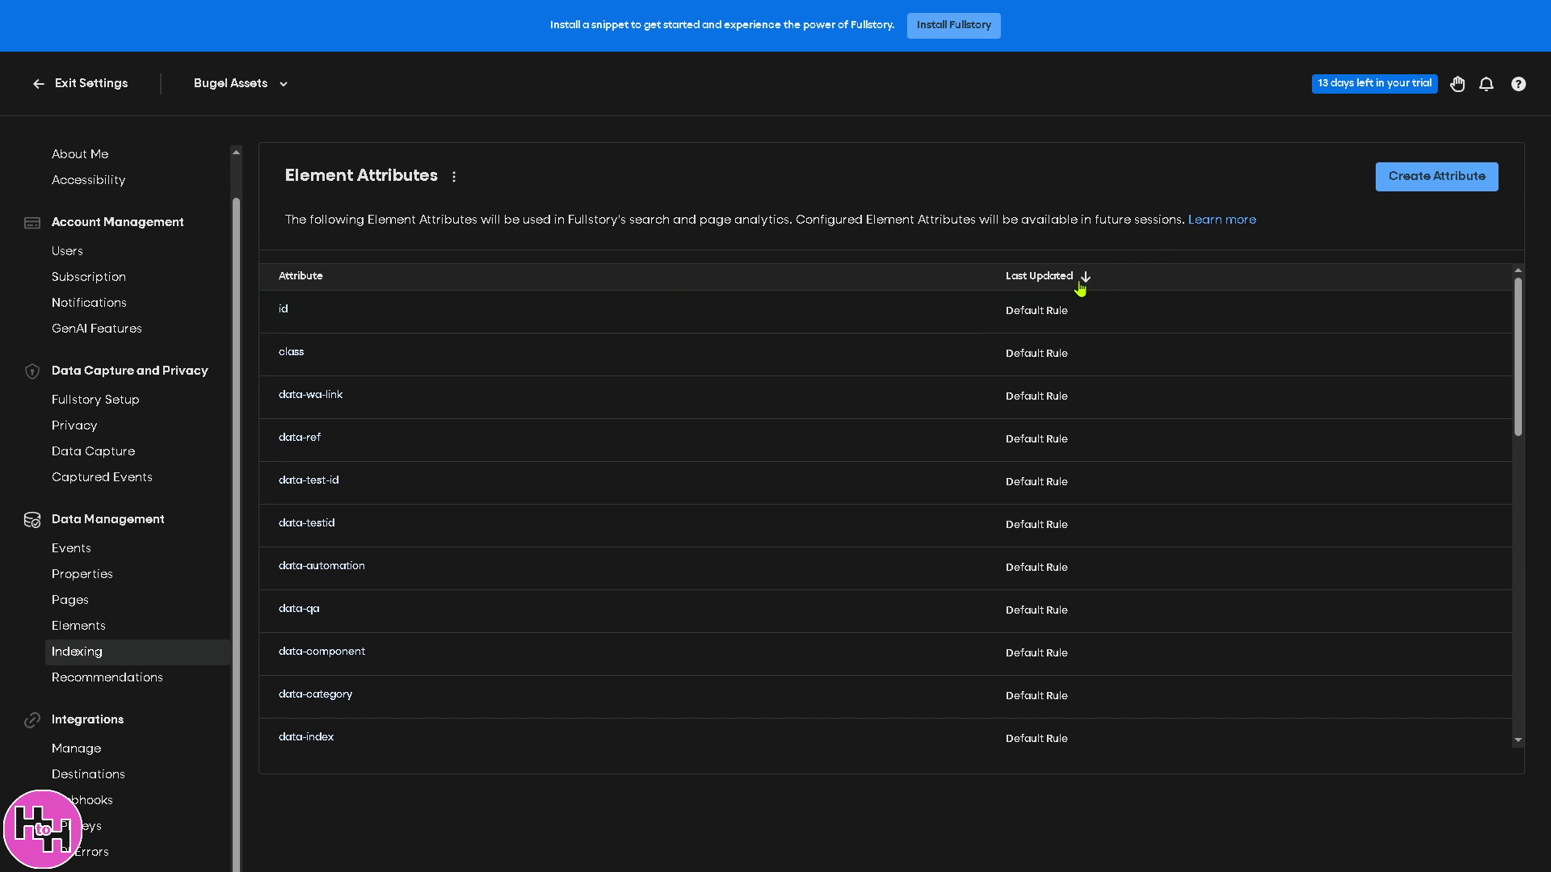
left_click(1086, 279)
View recommended pages, check the empty 404 Page selector, then open Integrations Manage.
left_click(161, 679)
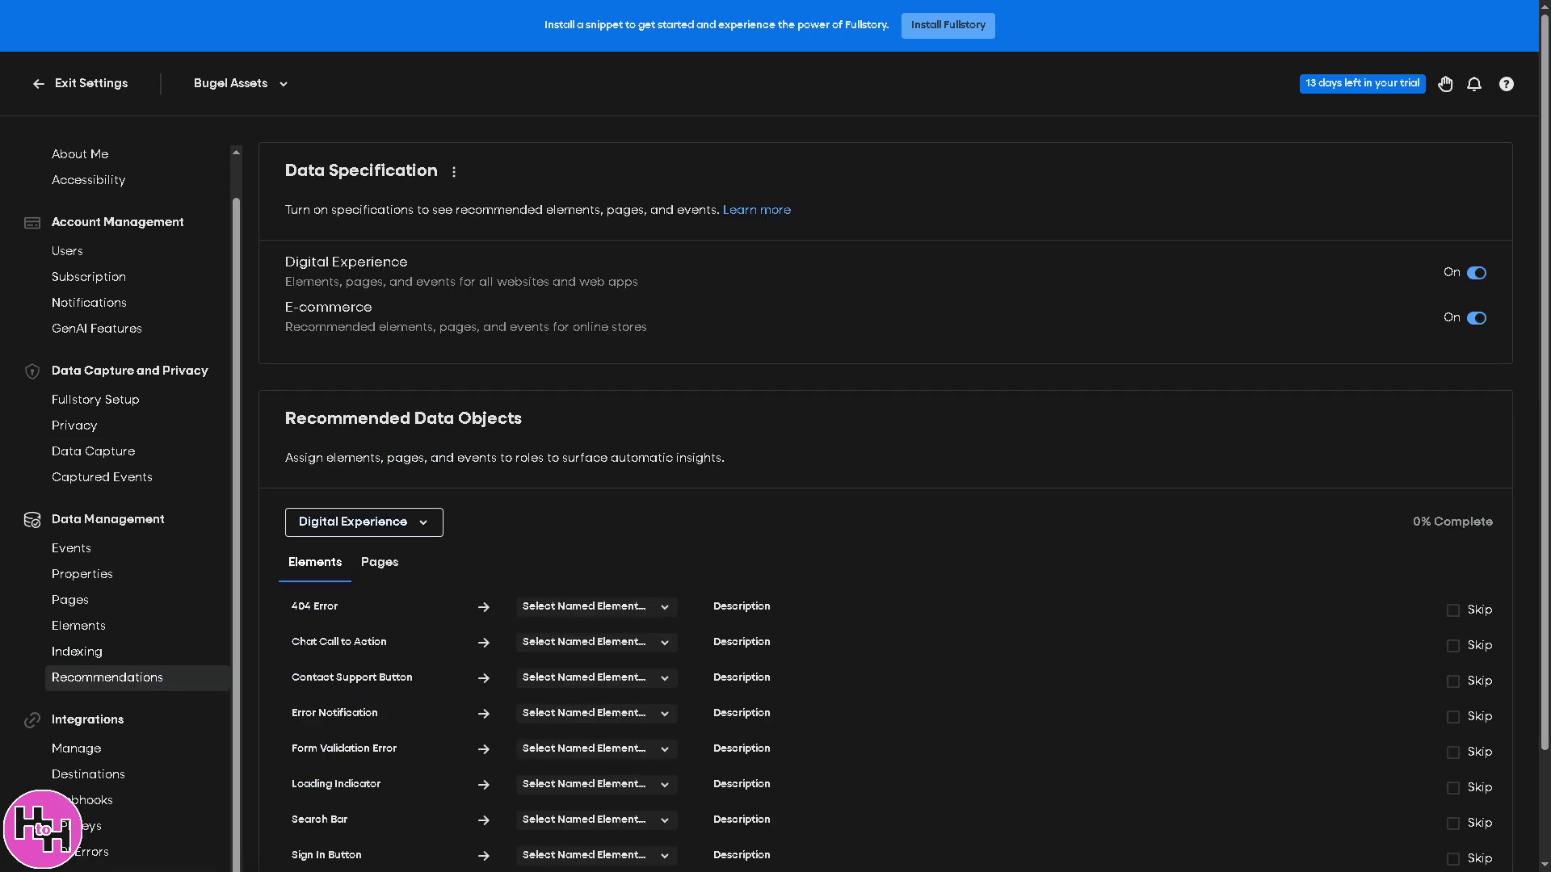
scroll(540, 614, "down", 2)
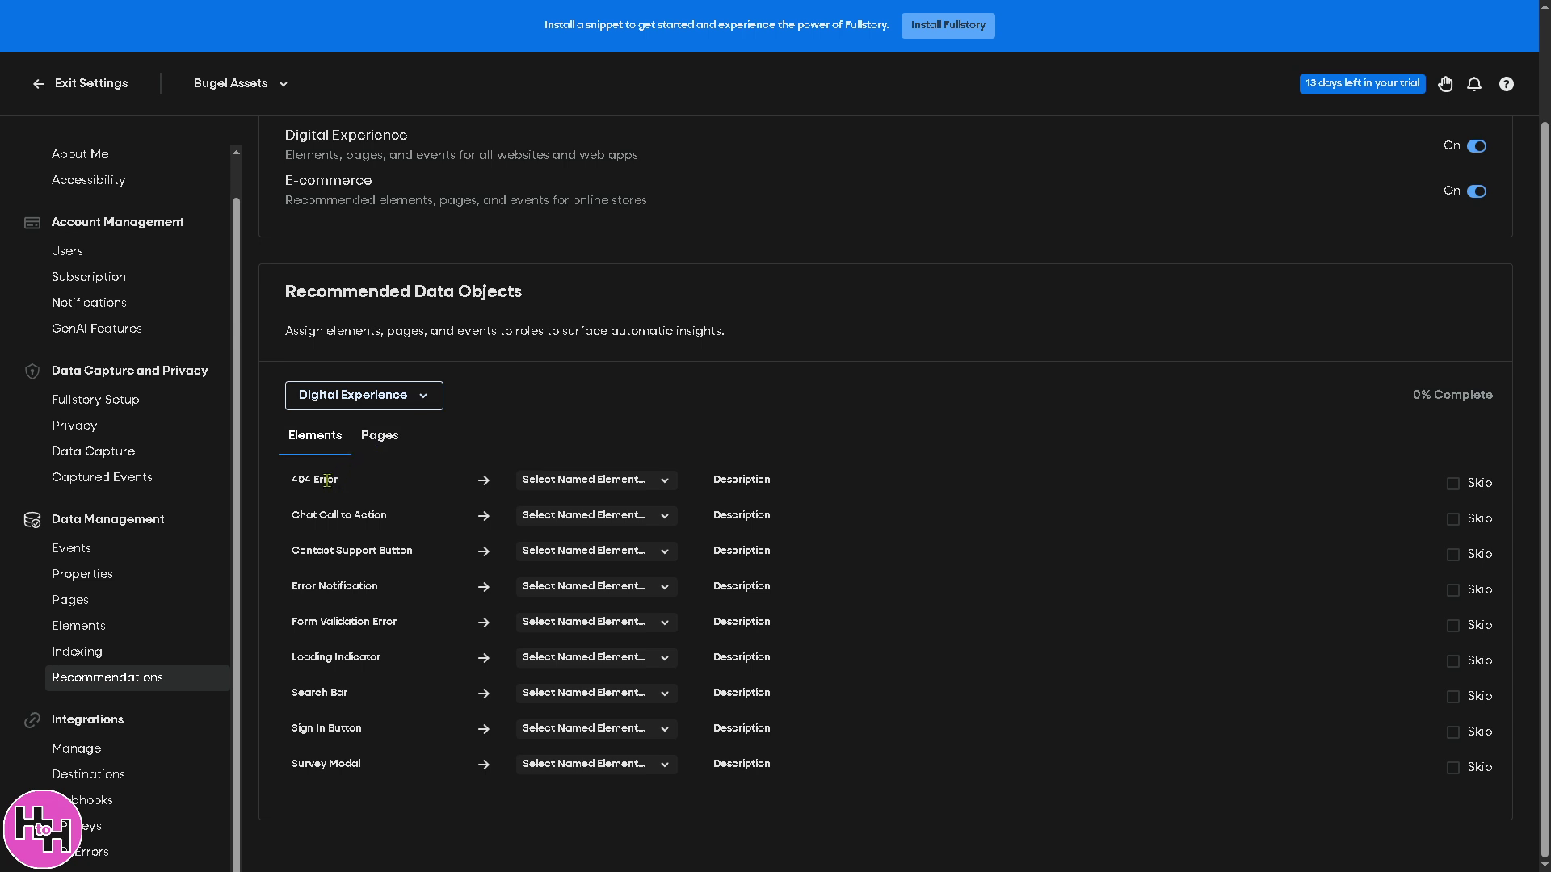
left_click(380, 436)
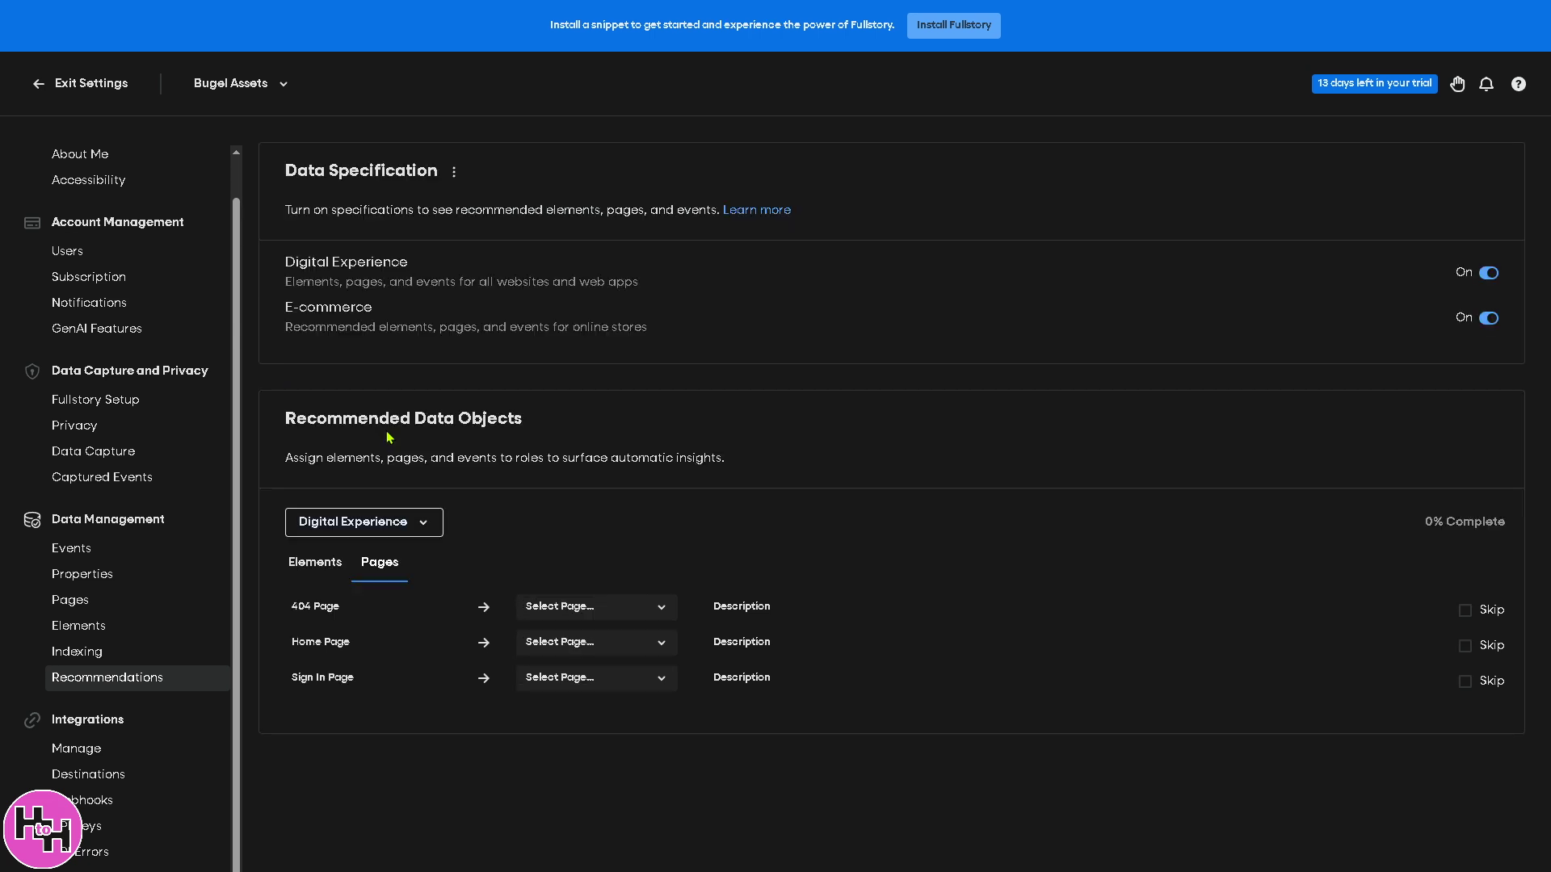
left_click(651, 606)
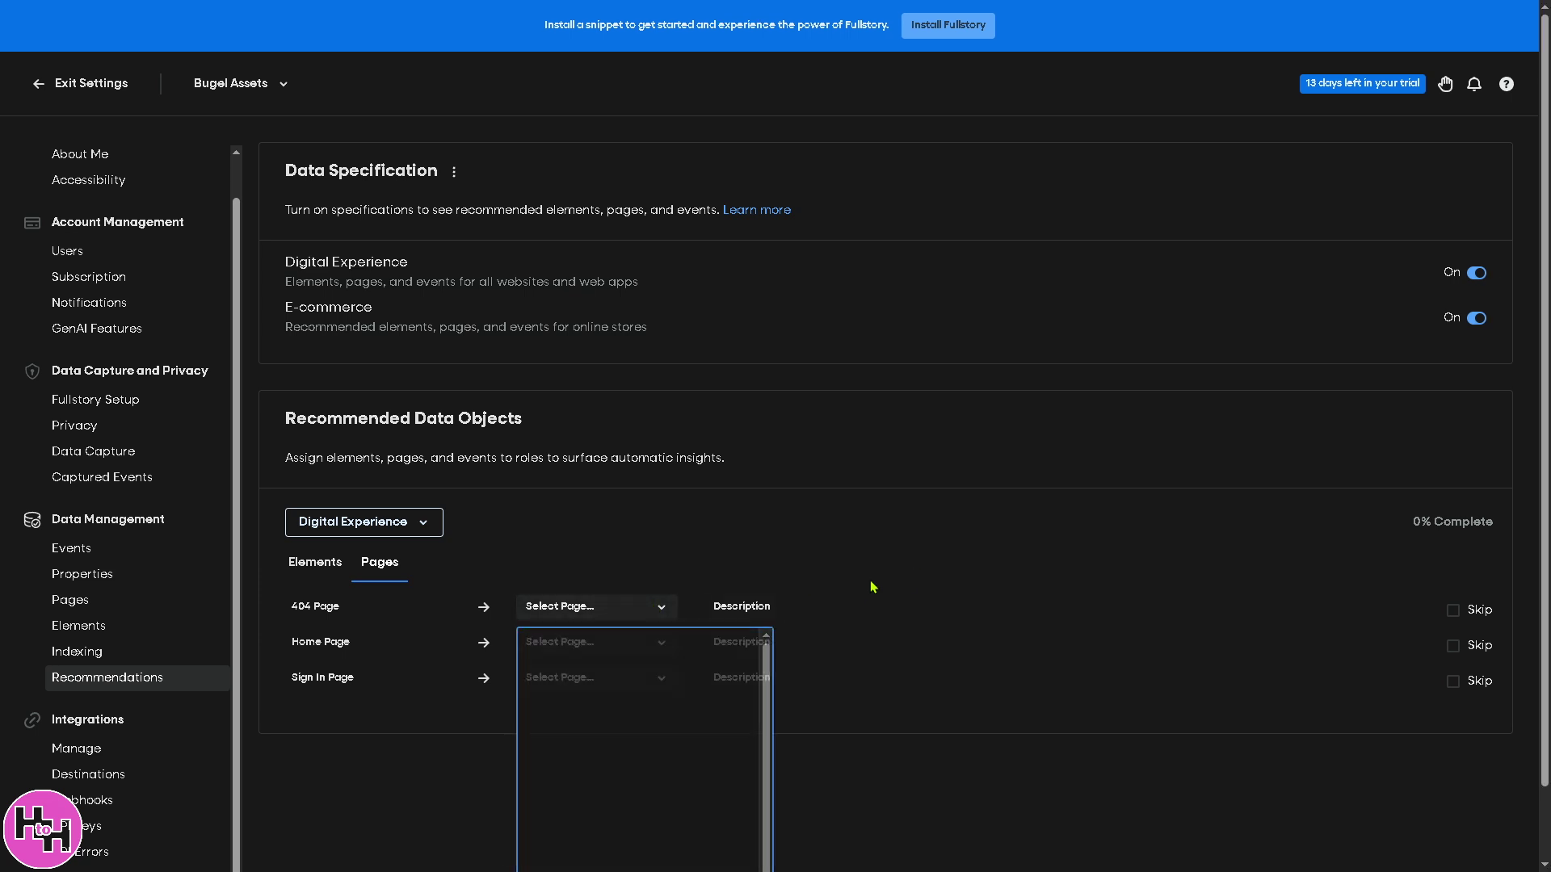
left_click(755, 608)
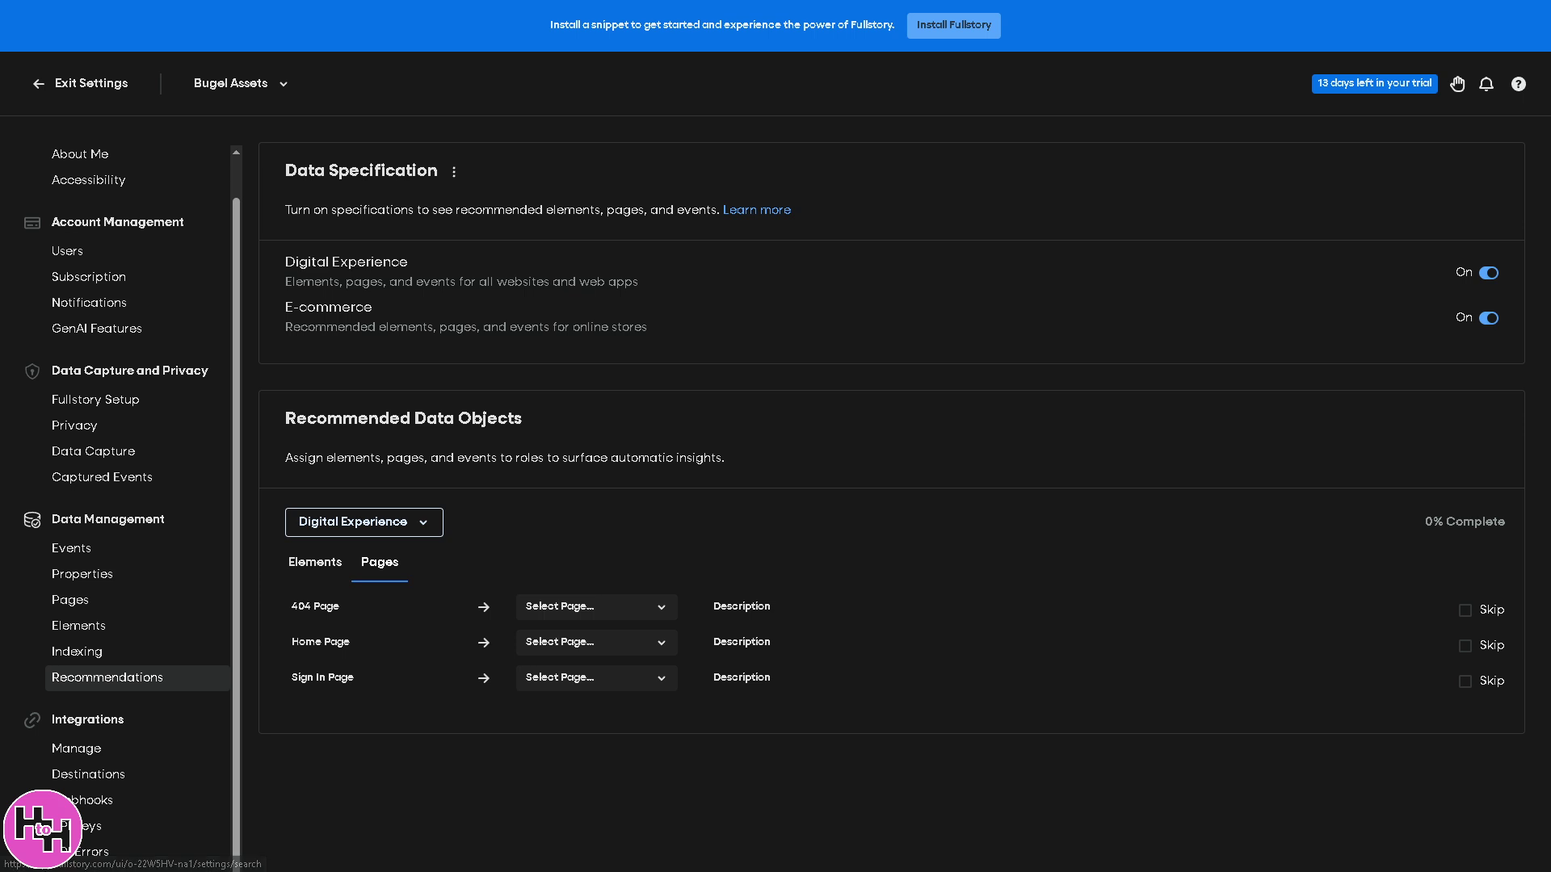
left_click(91, 755)
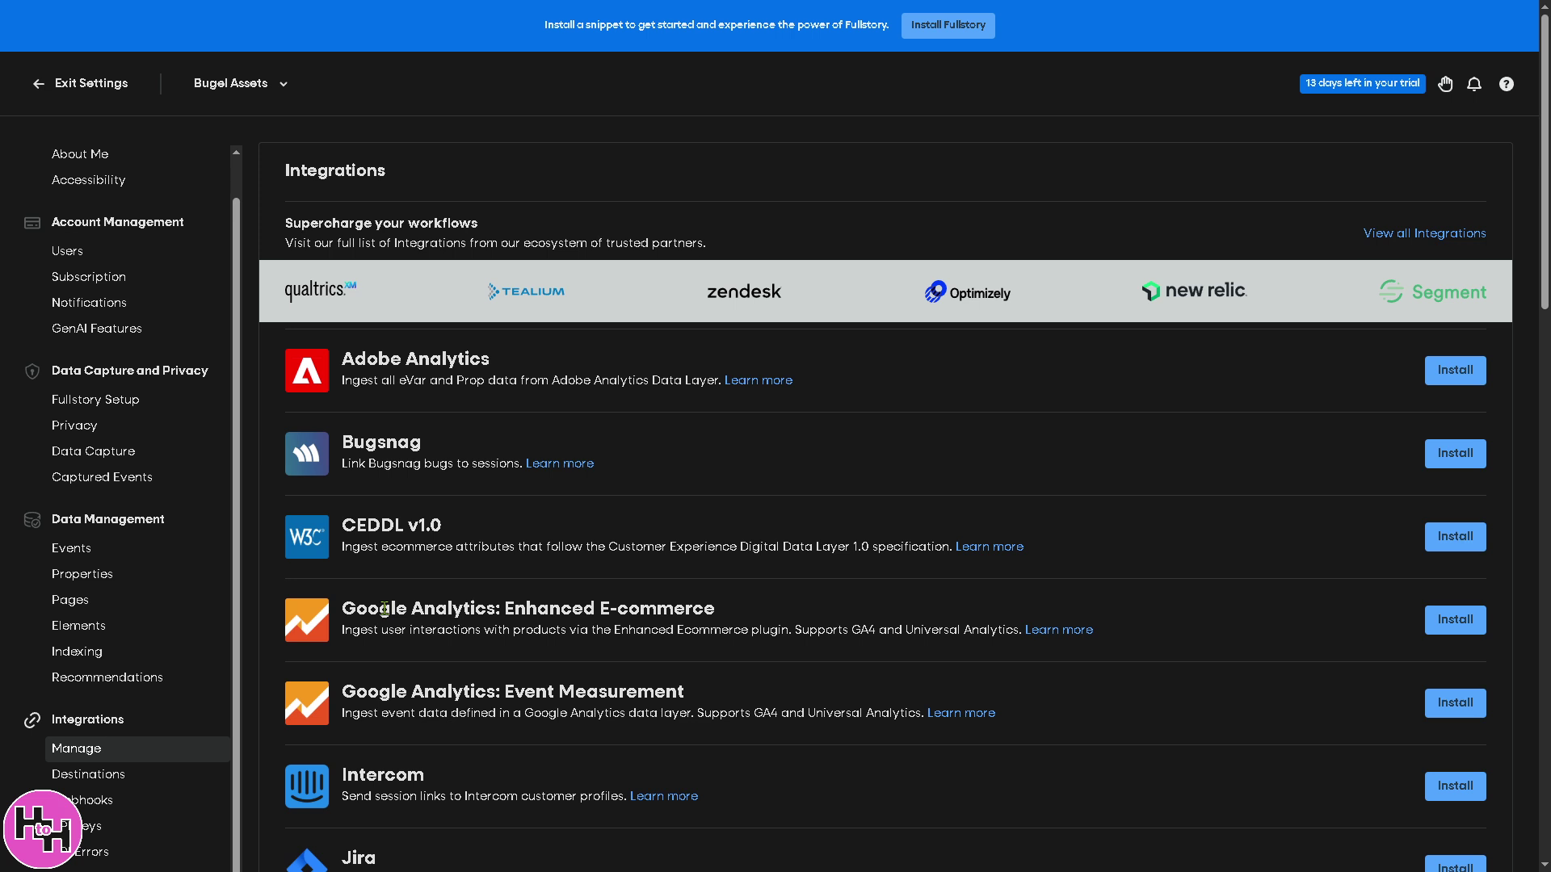
Scroll through the Integrations partner list and open Destinations.
scroll(494, 591, "down", 2)
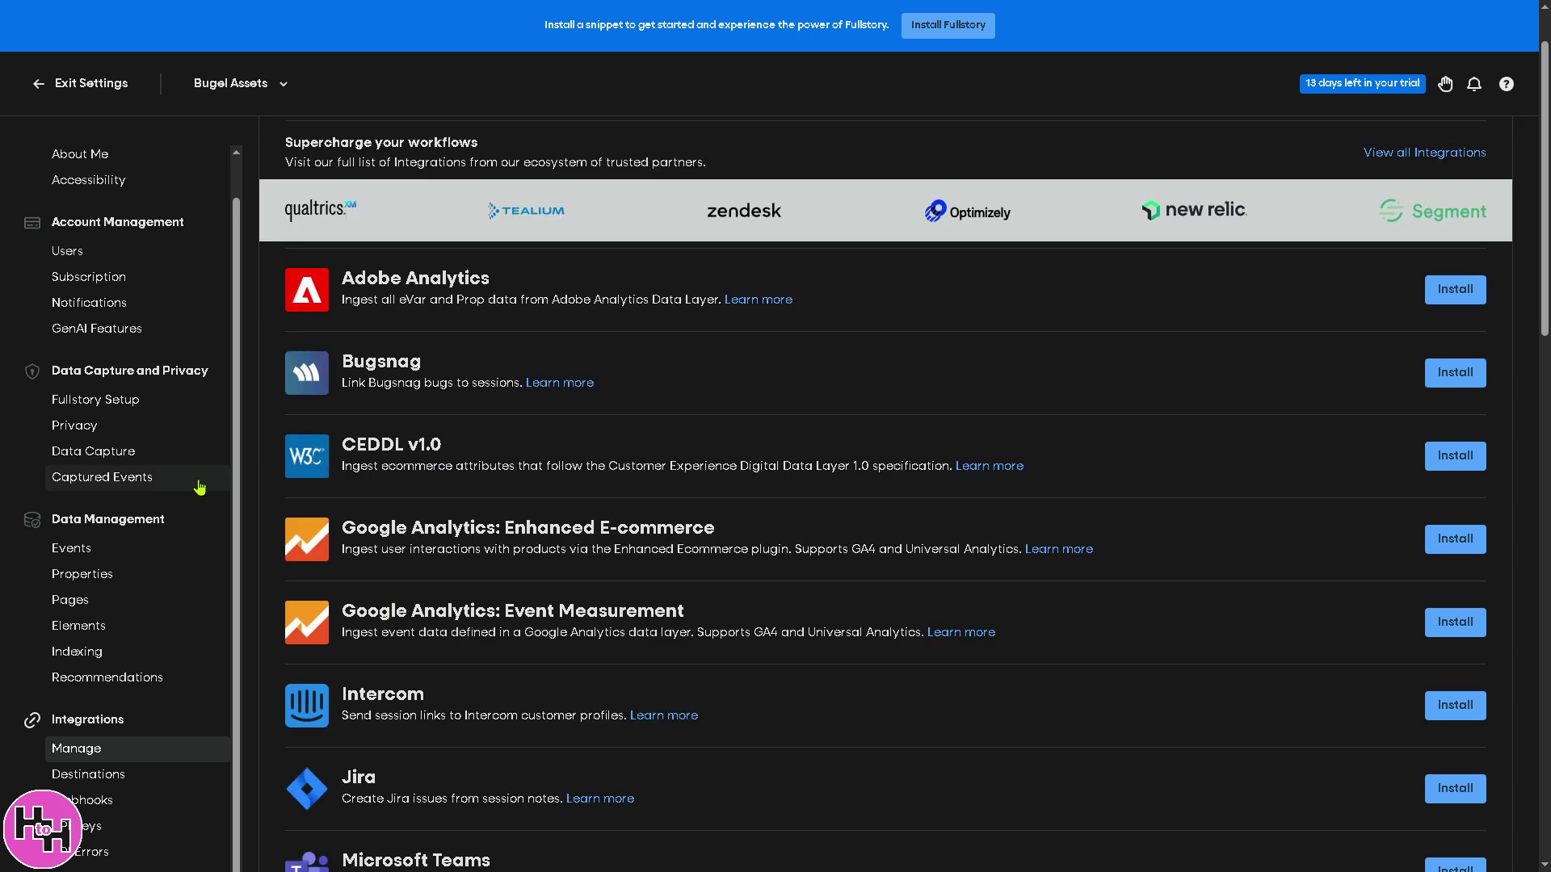
scroll(513, 444, "up", 2)
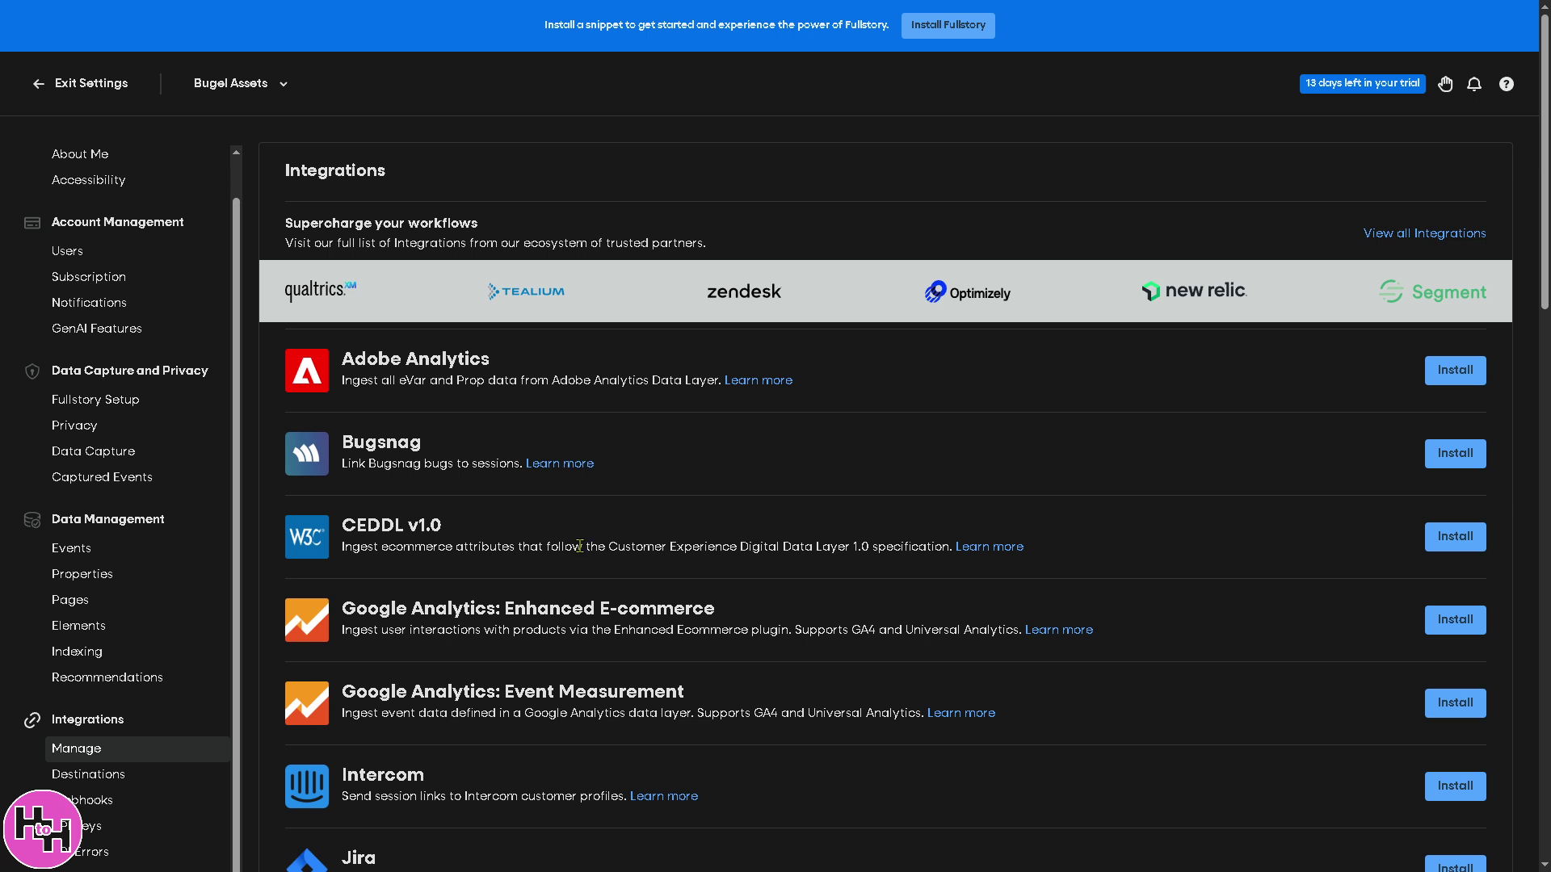
scroll(565, 654, "down", 4)
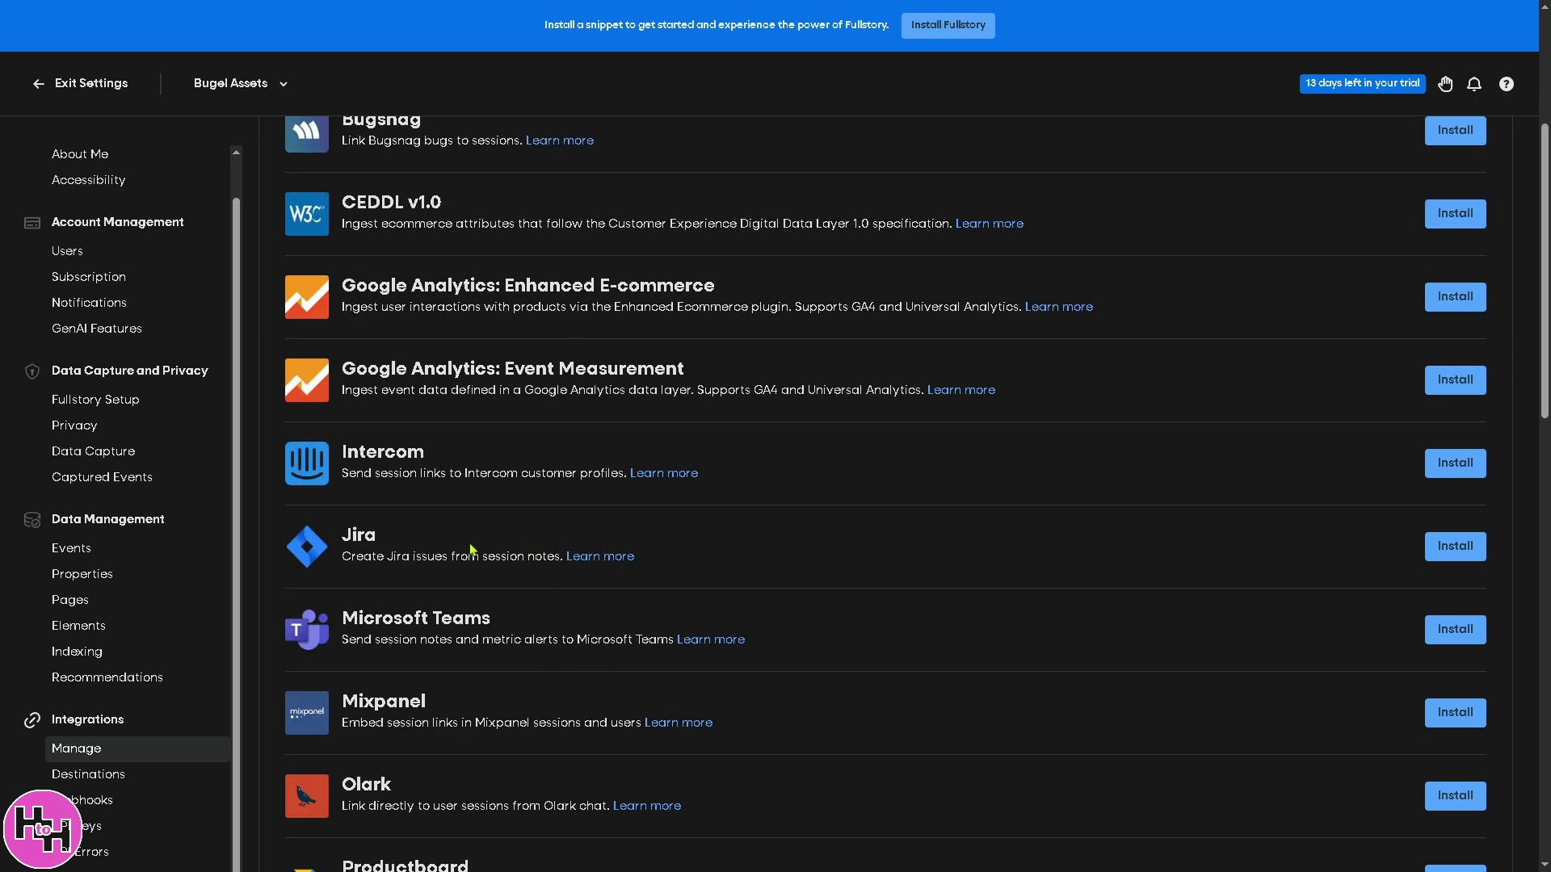
scroll(557, 686, "down", 3)
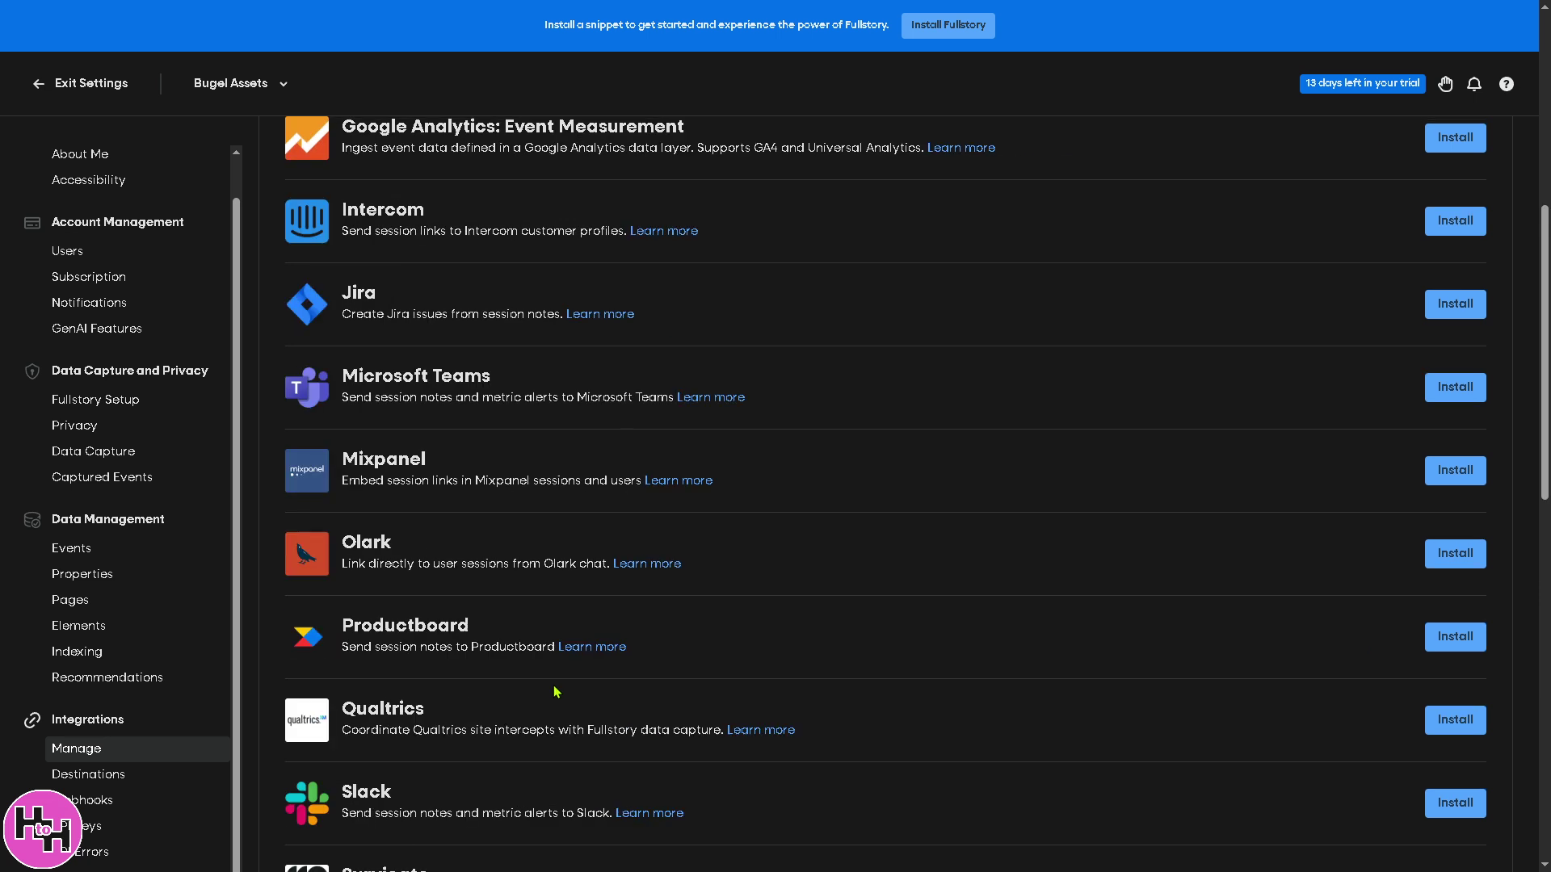
scroll(563, 682, "down", 1)
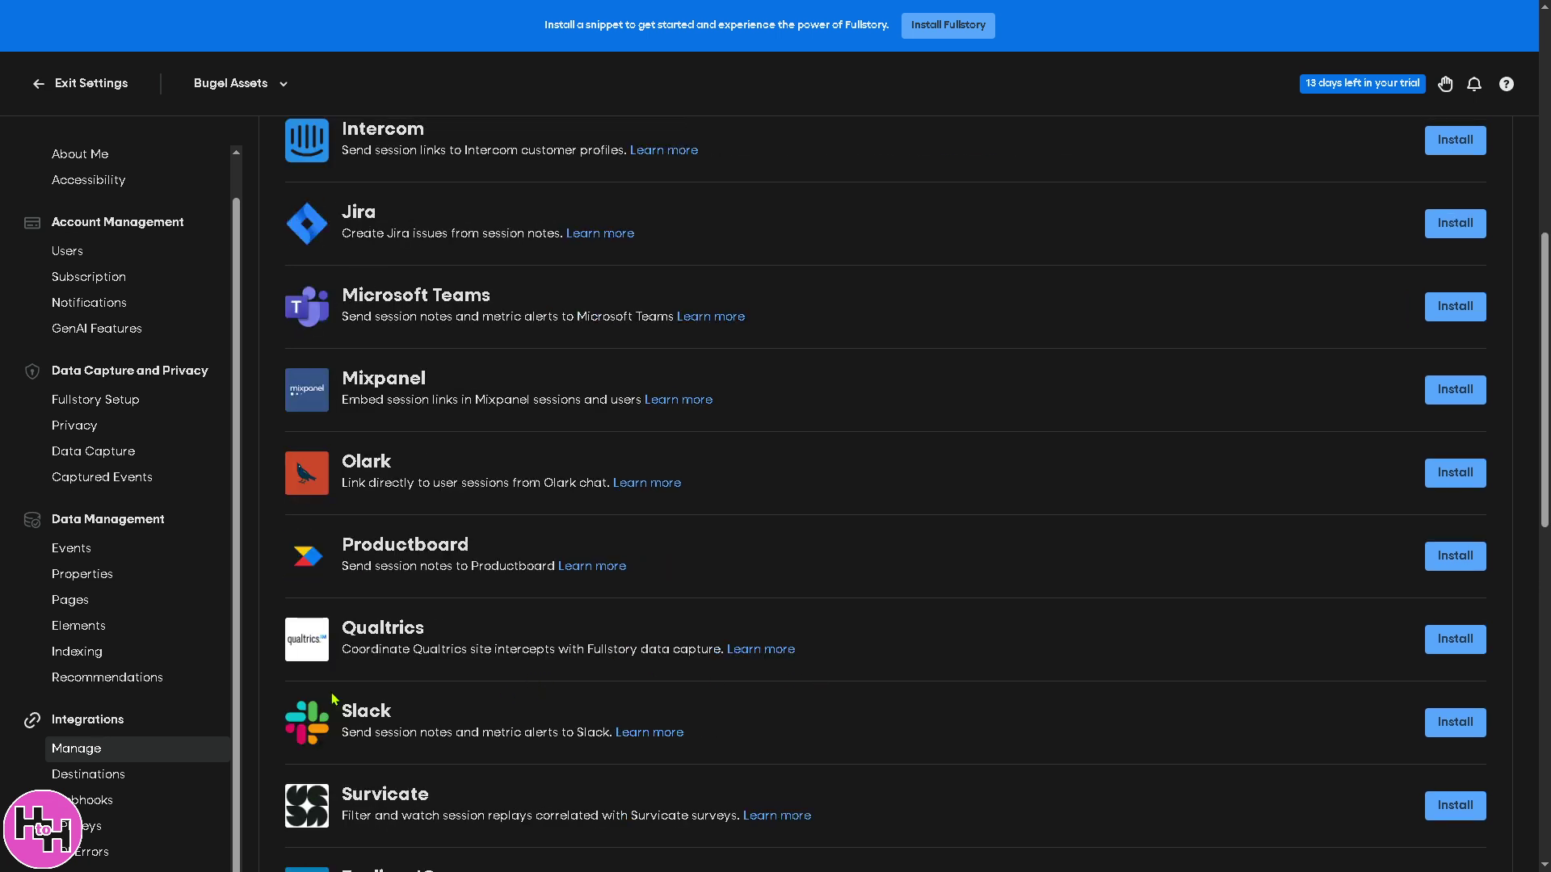
left_click(145, 767)
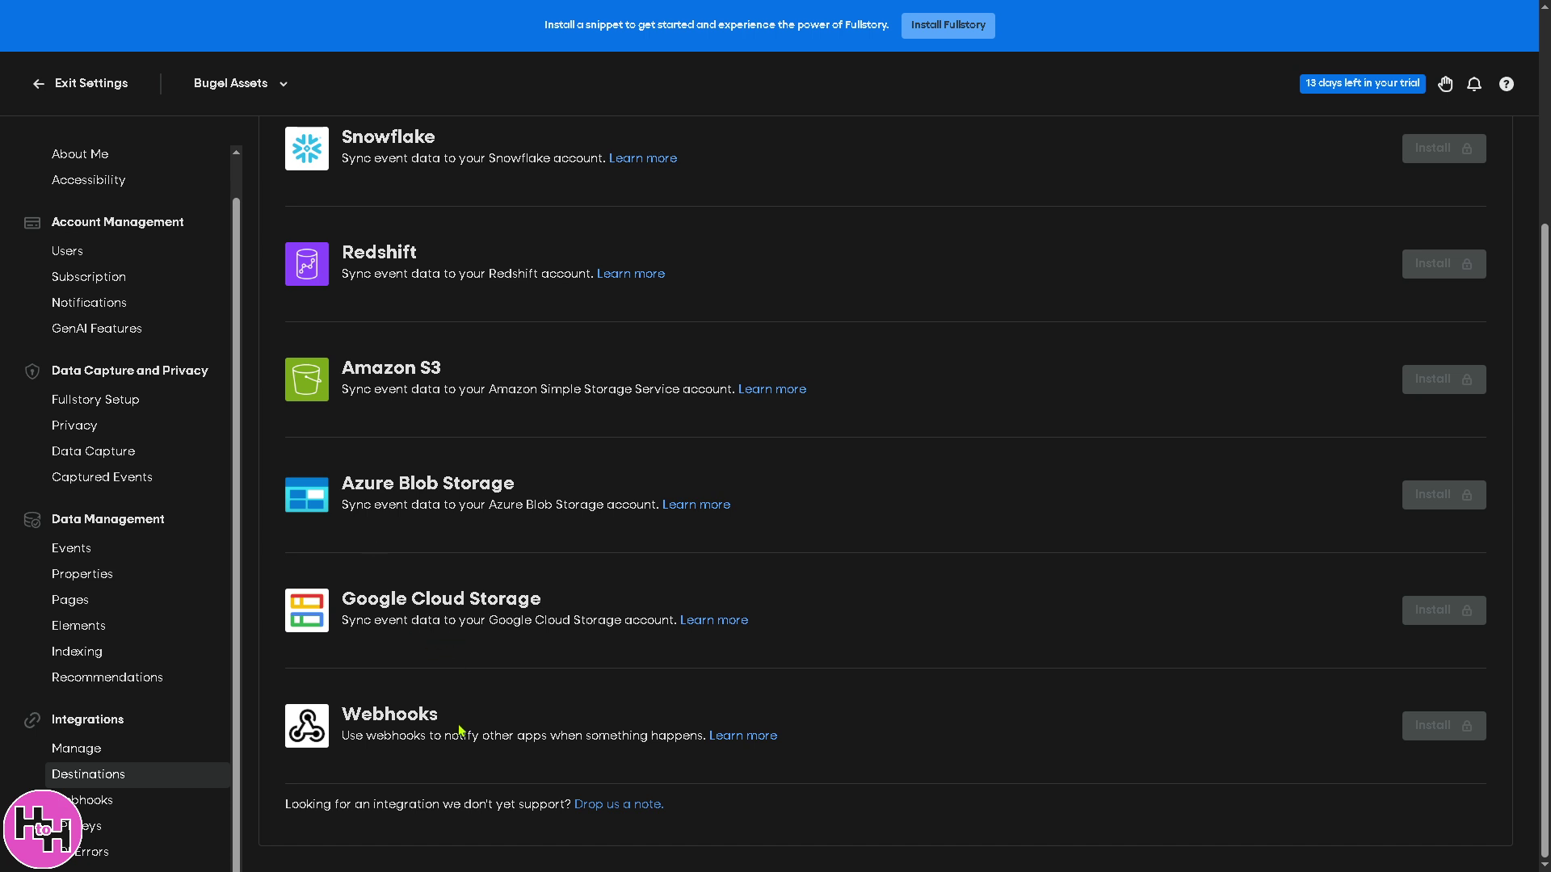
In Webhooks, start and cancel a new endpoint, then visit API Keys and Validation Errors.
left_click(111, 808)
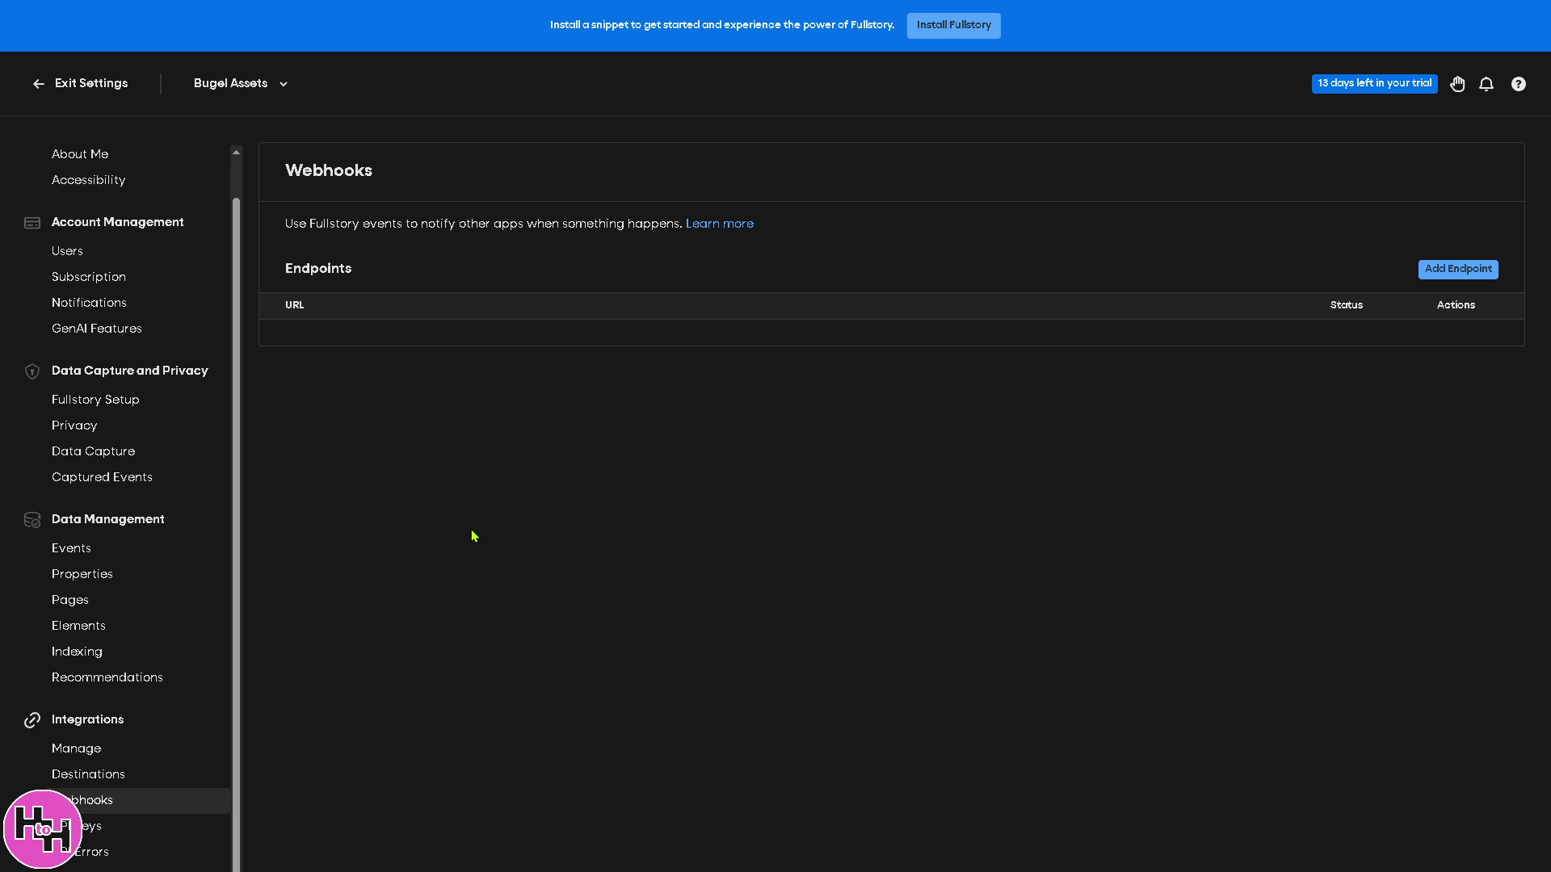
left_click(1450, 270)
left_click(1332, 323)
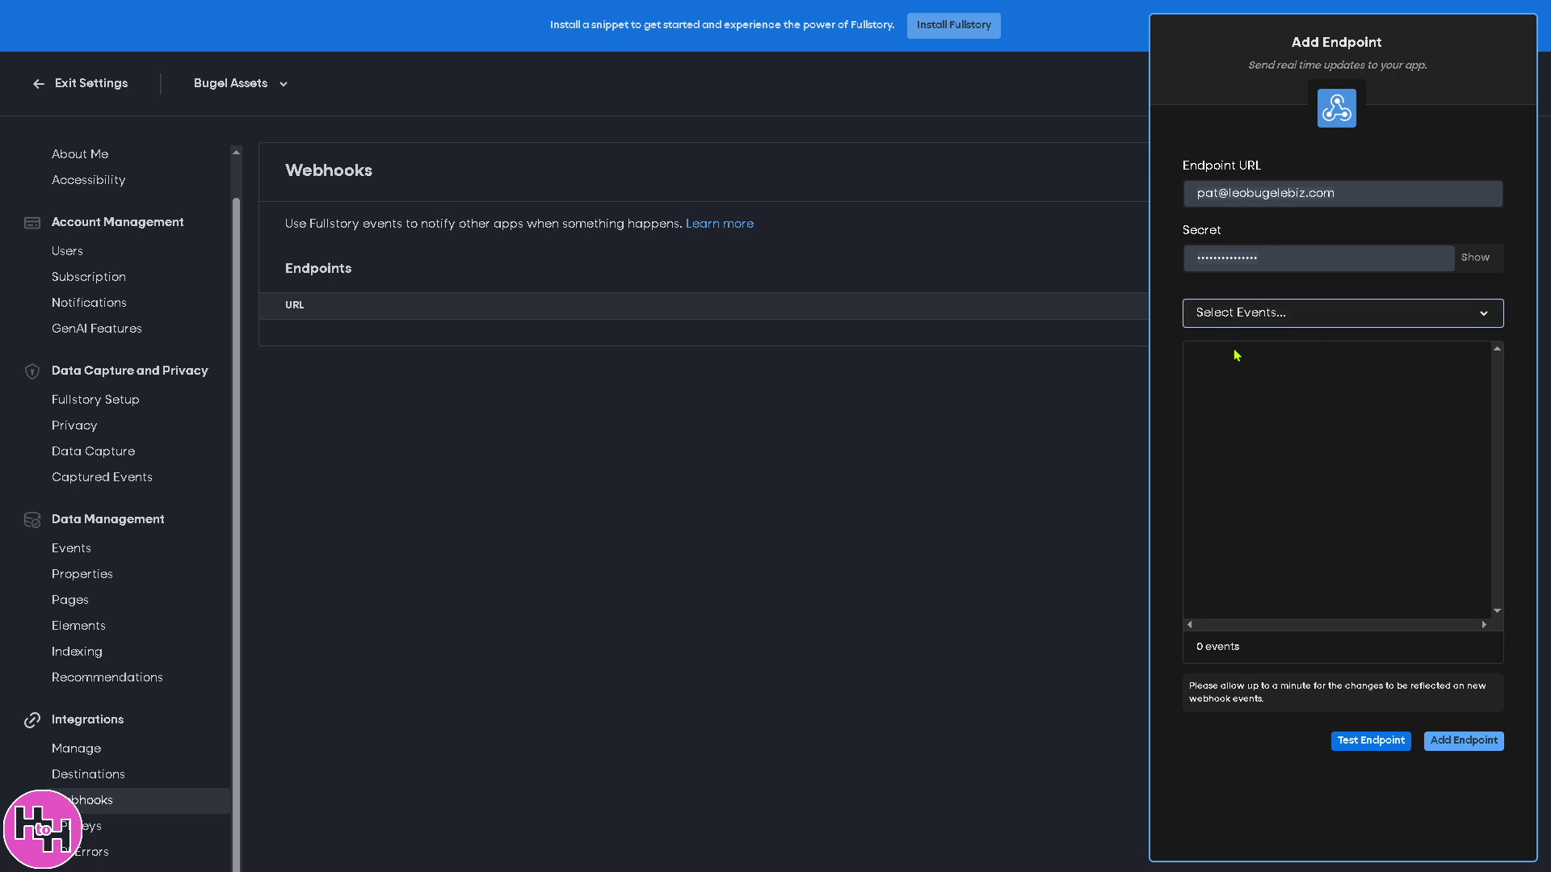
left_click(1054, 475)
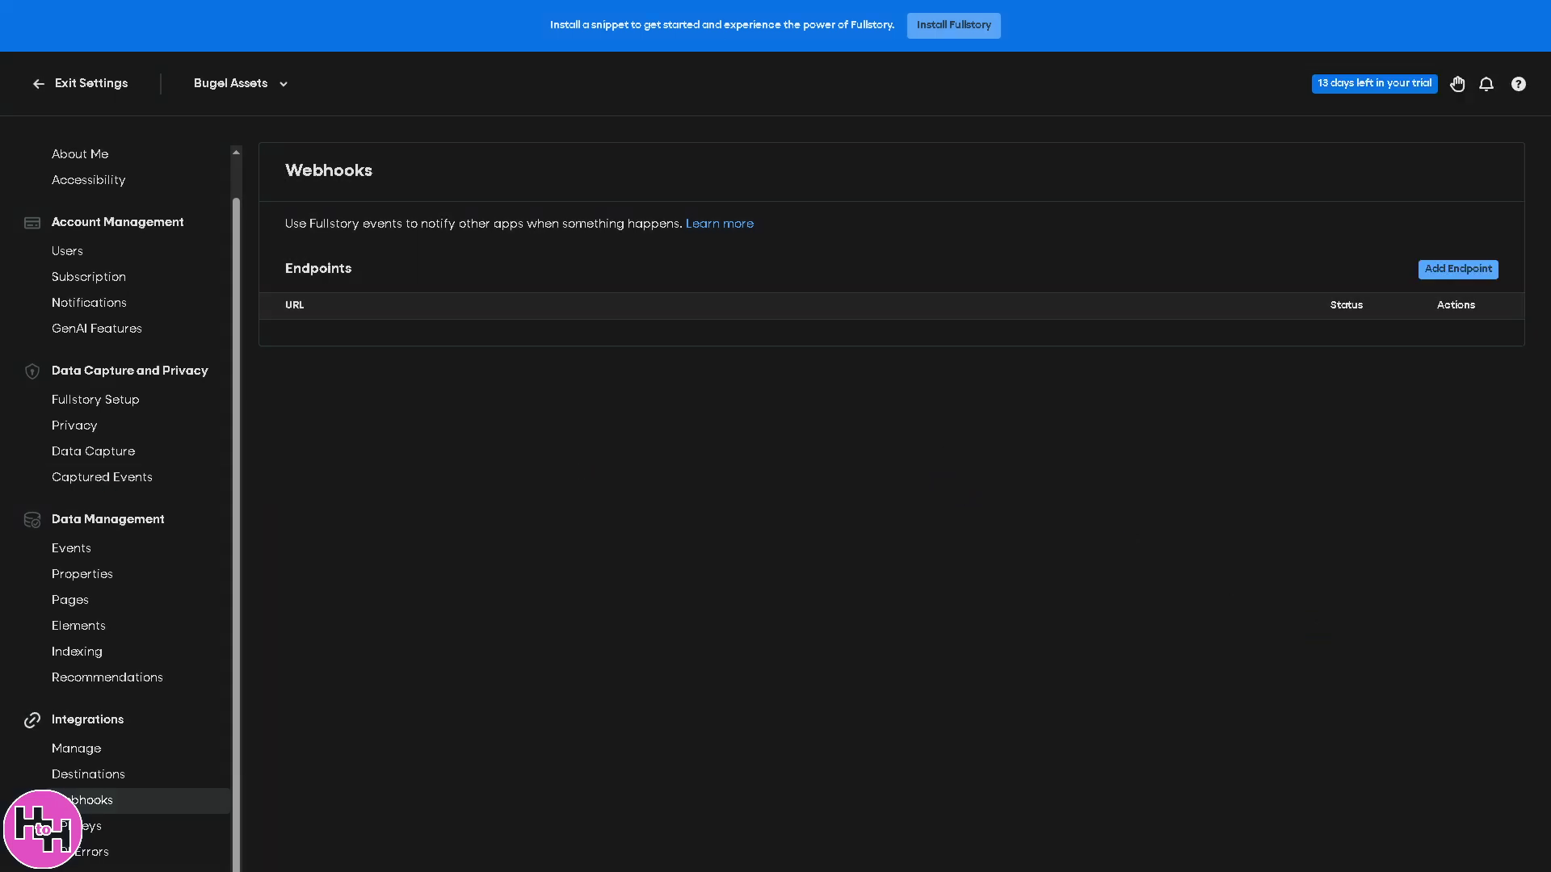
left_click(121, 832)
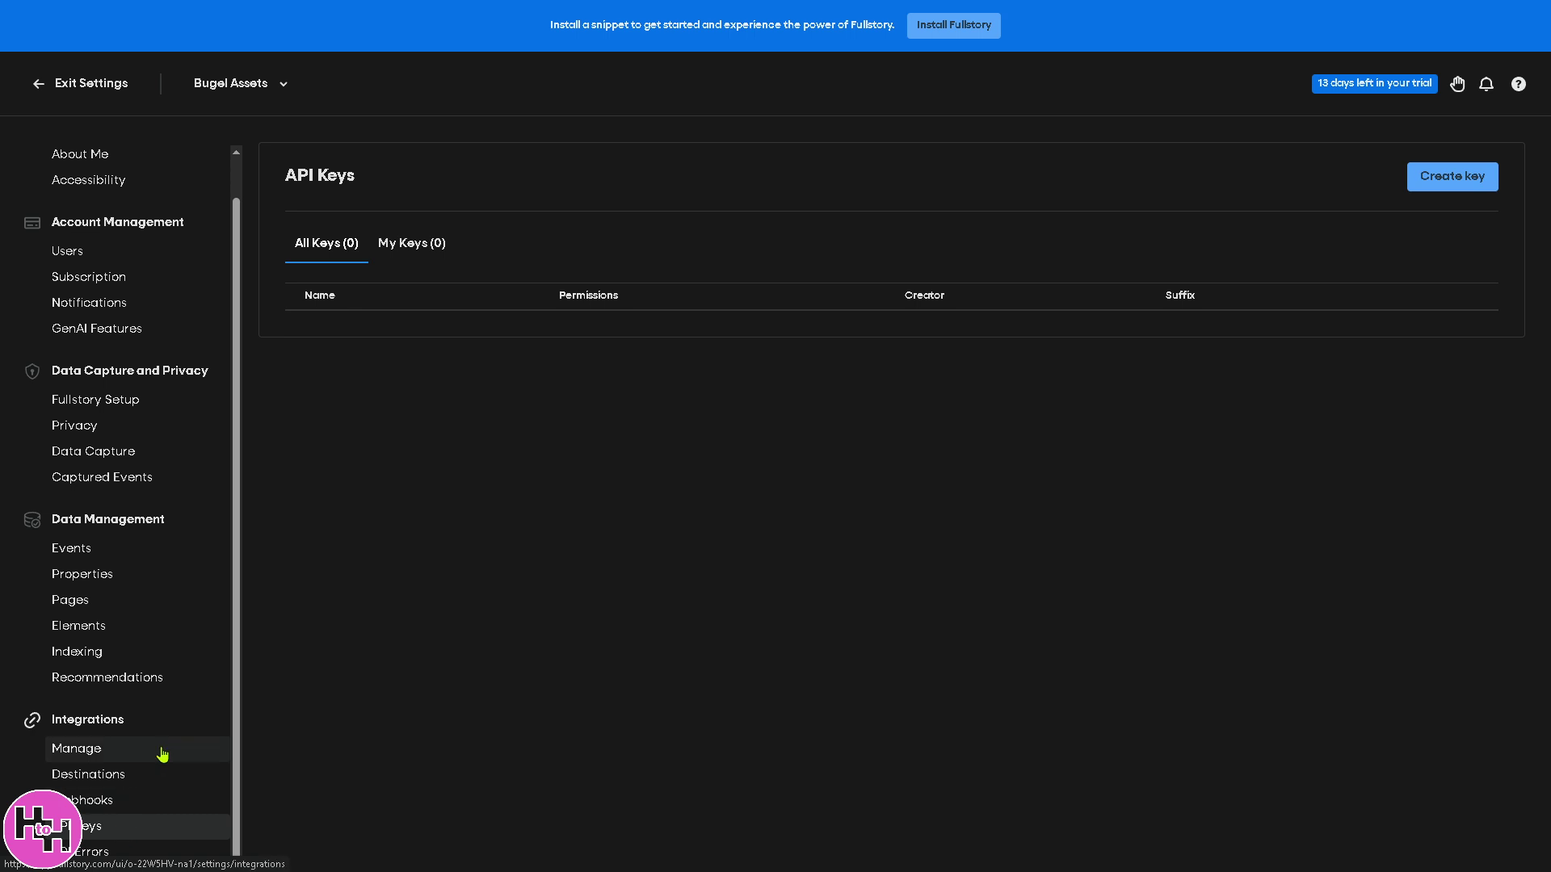
left_click(121, 852)
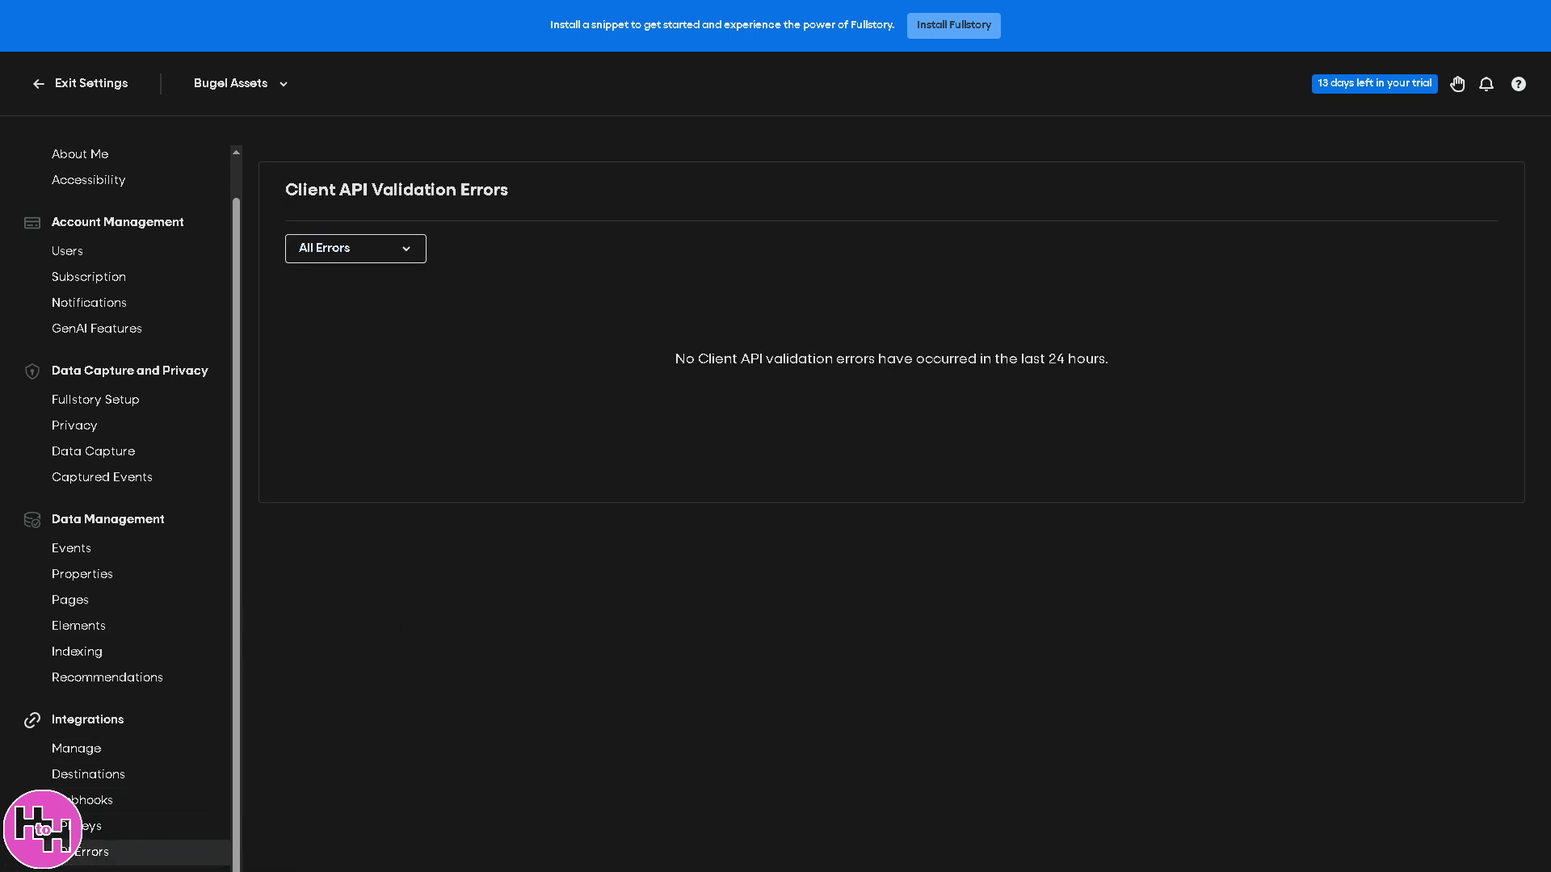
Open the trial upgrade plans and scroll the Business, Advanced and Enterprise comparison.
left_click(1387, 89)
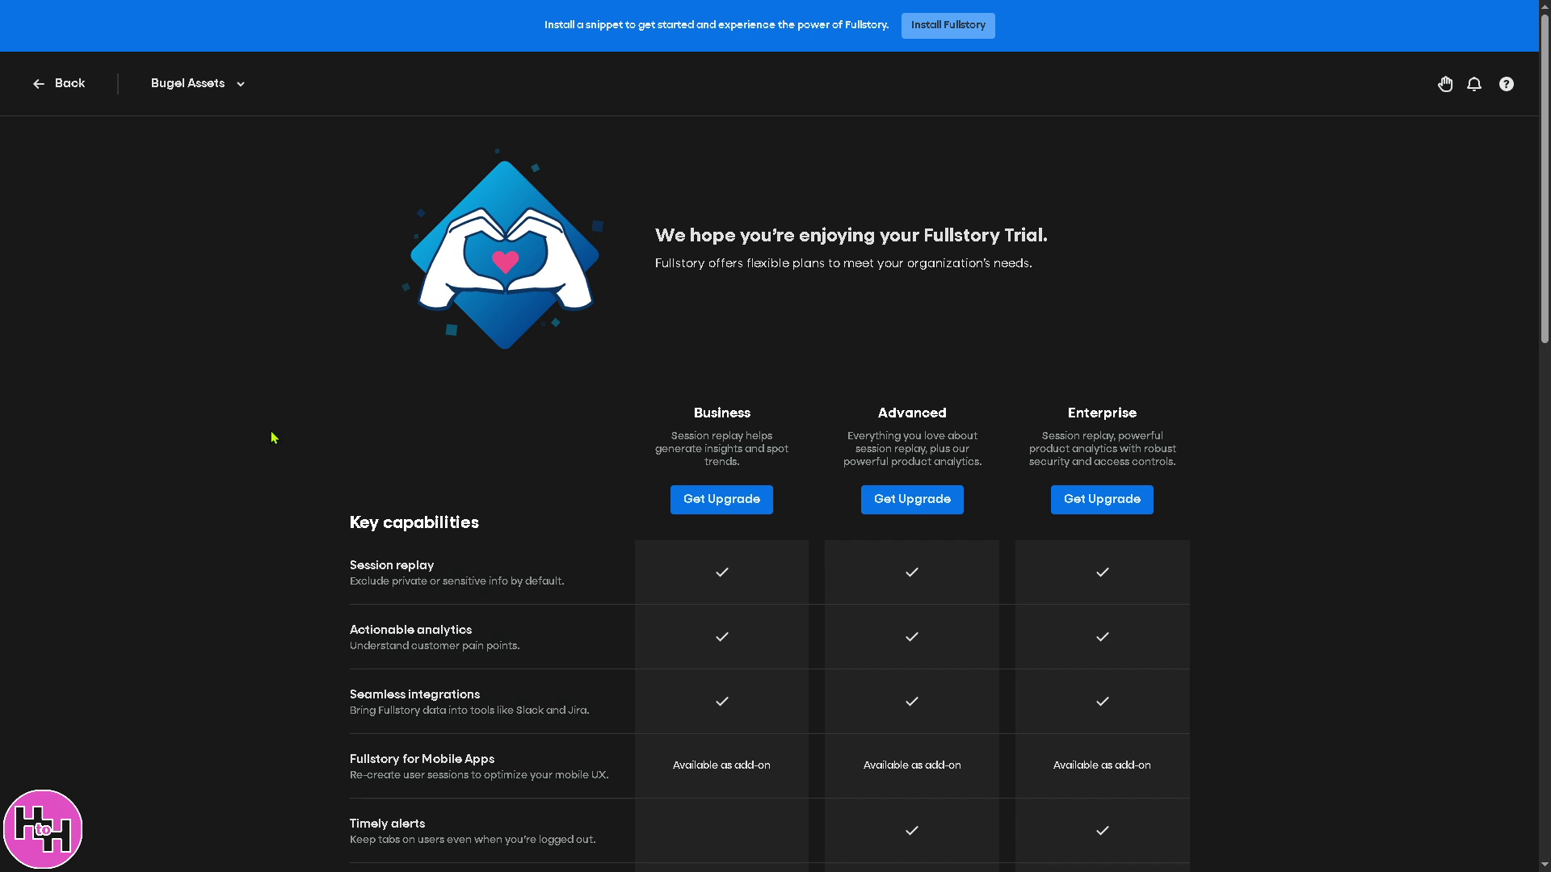
scroll(297, 474, "down", 1)
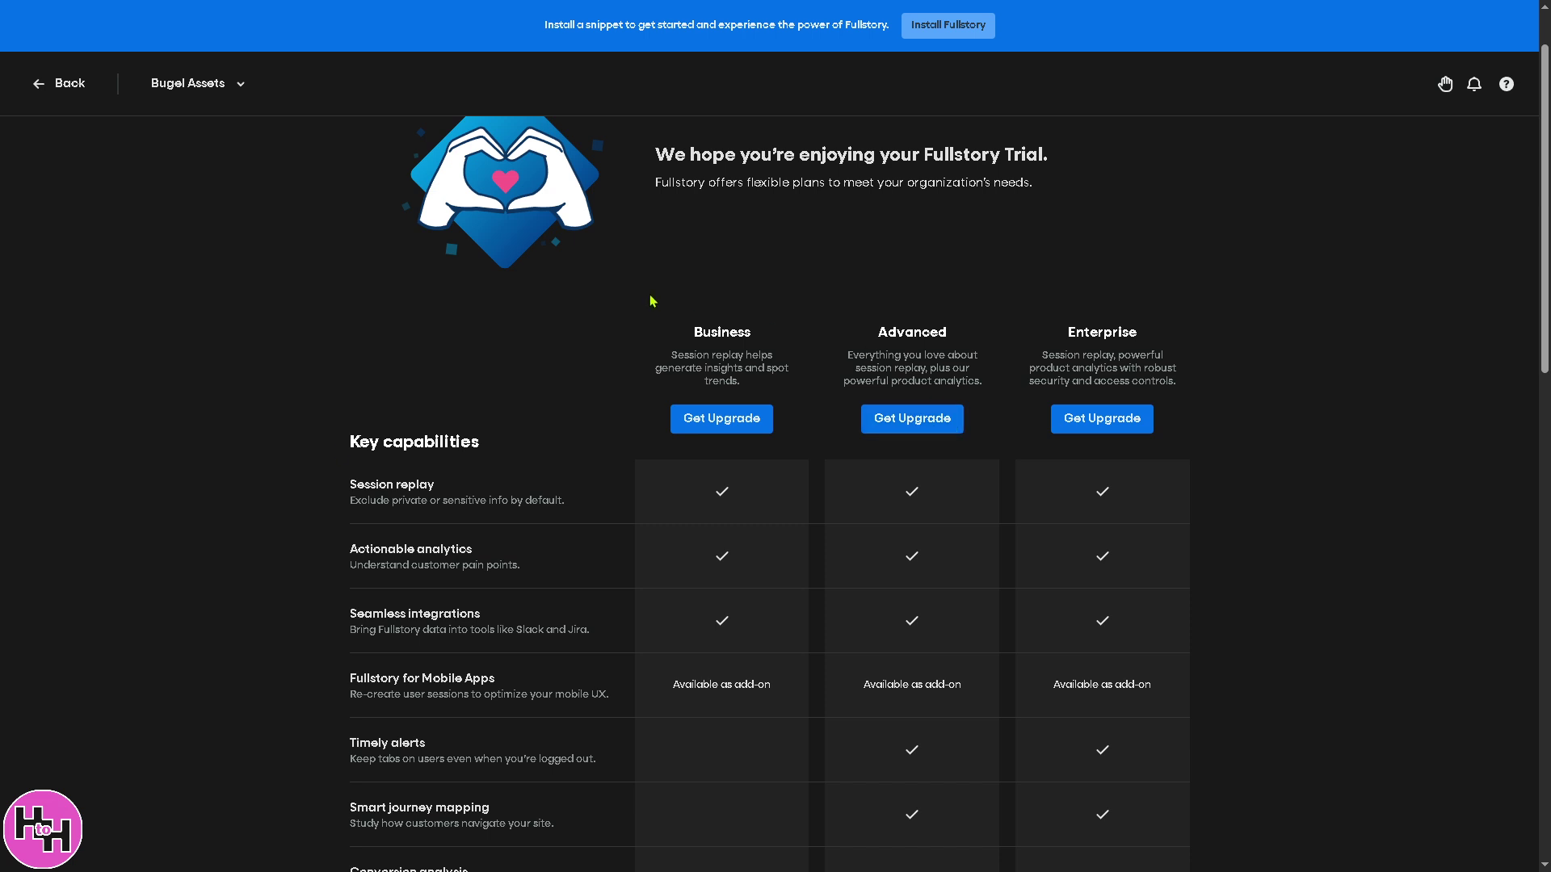
scroll(706, 408, "down", 2)
scroll(706, 407, "down", 2)
Scroll back up, choose Get Upgrade, and close the Contact Us form unsent.
scroll(485, 355, "up", 1)
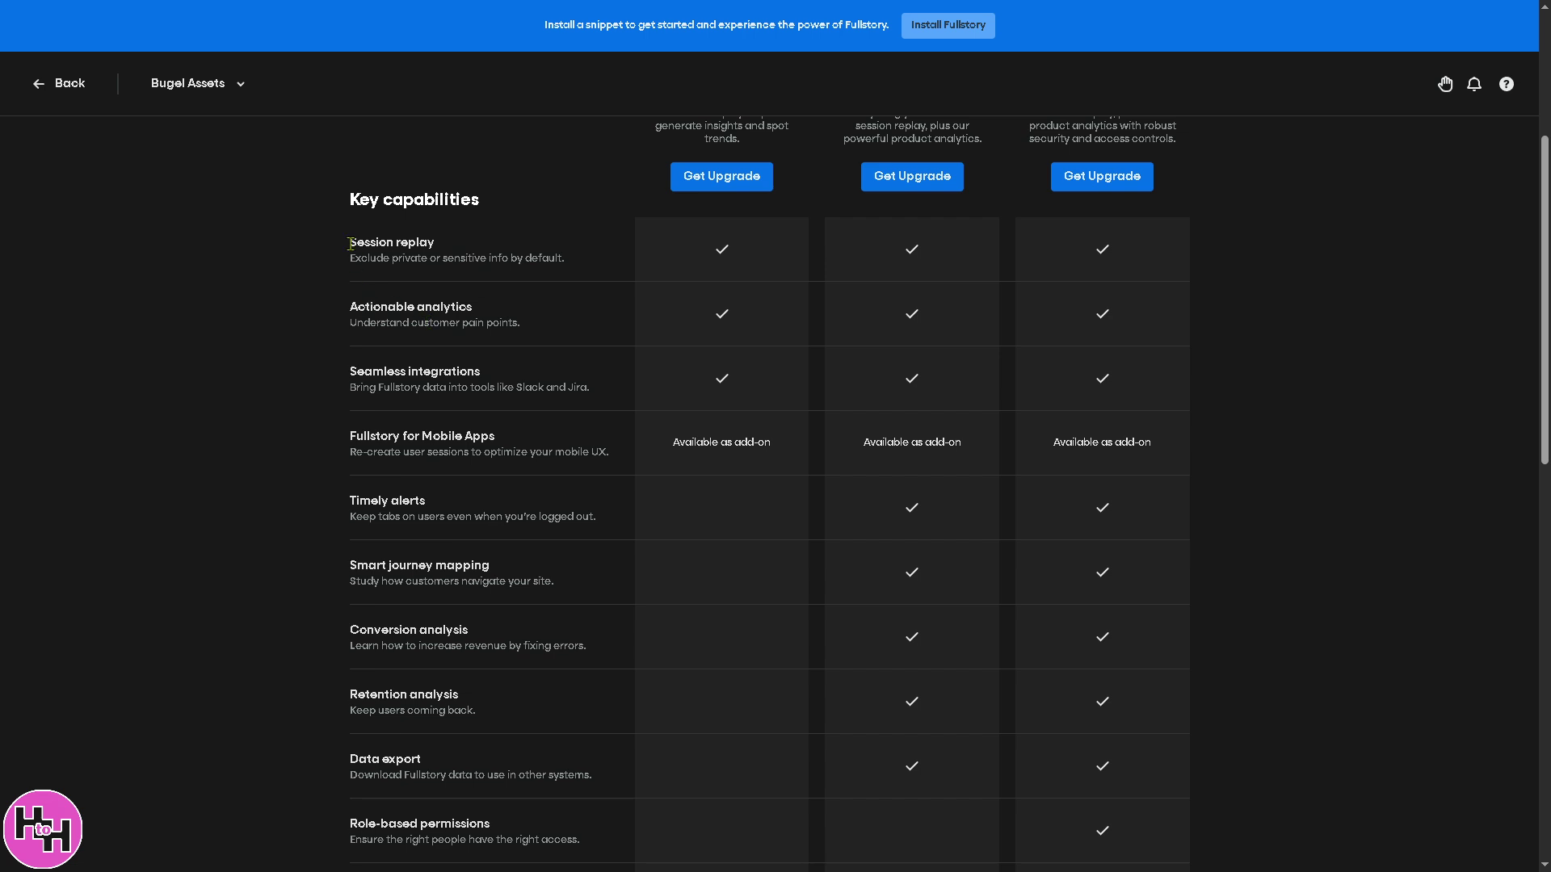
left_click_drag(347, 207, 359, 201)
scroll(871, 335, "up", 2)
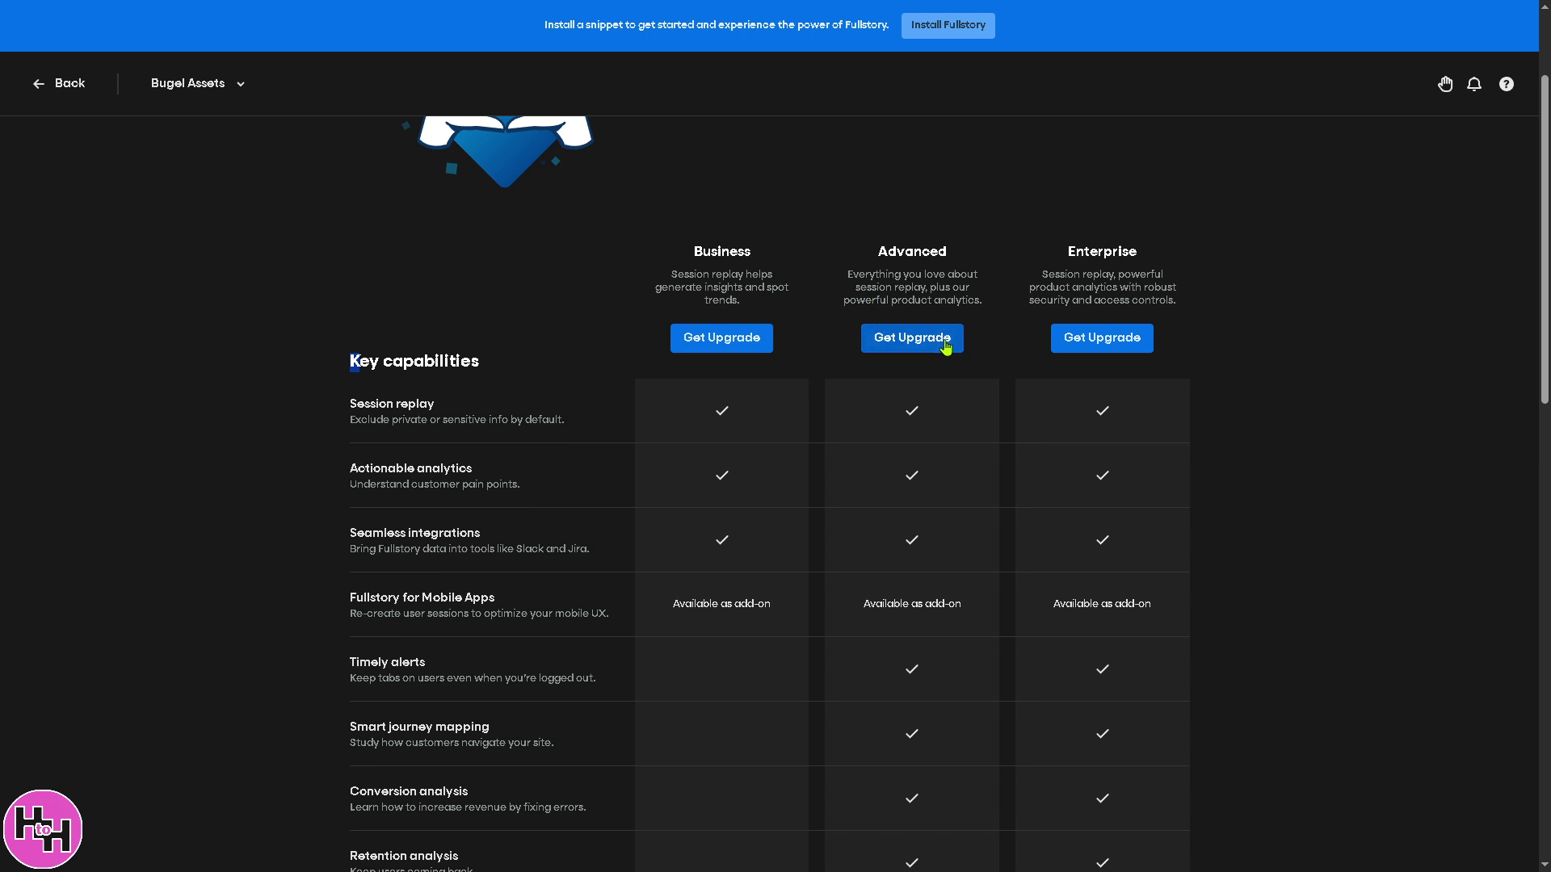
left_click(1086, 333)
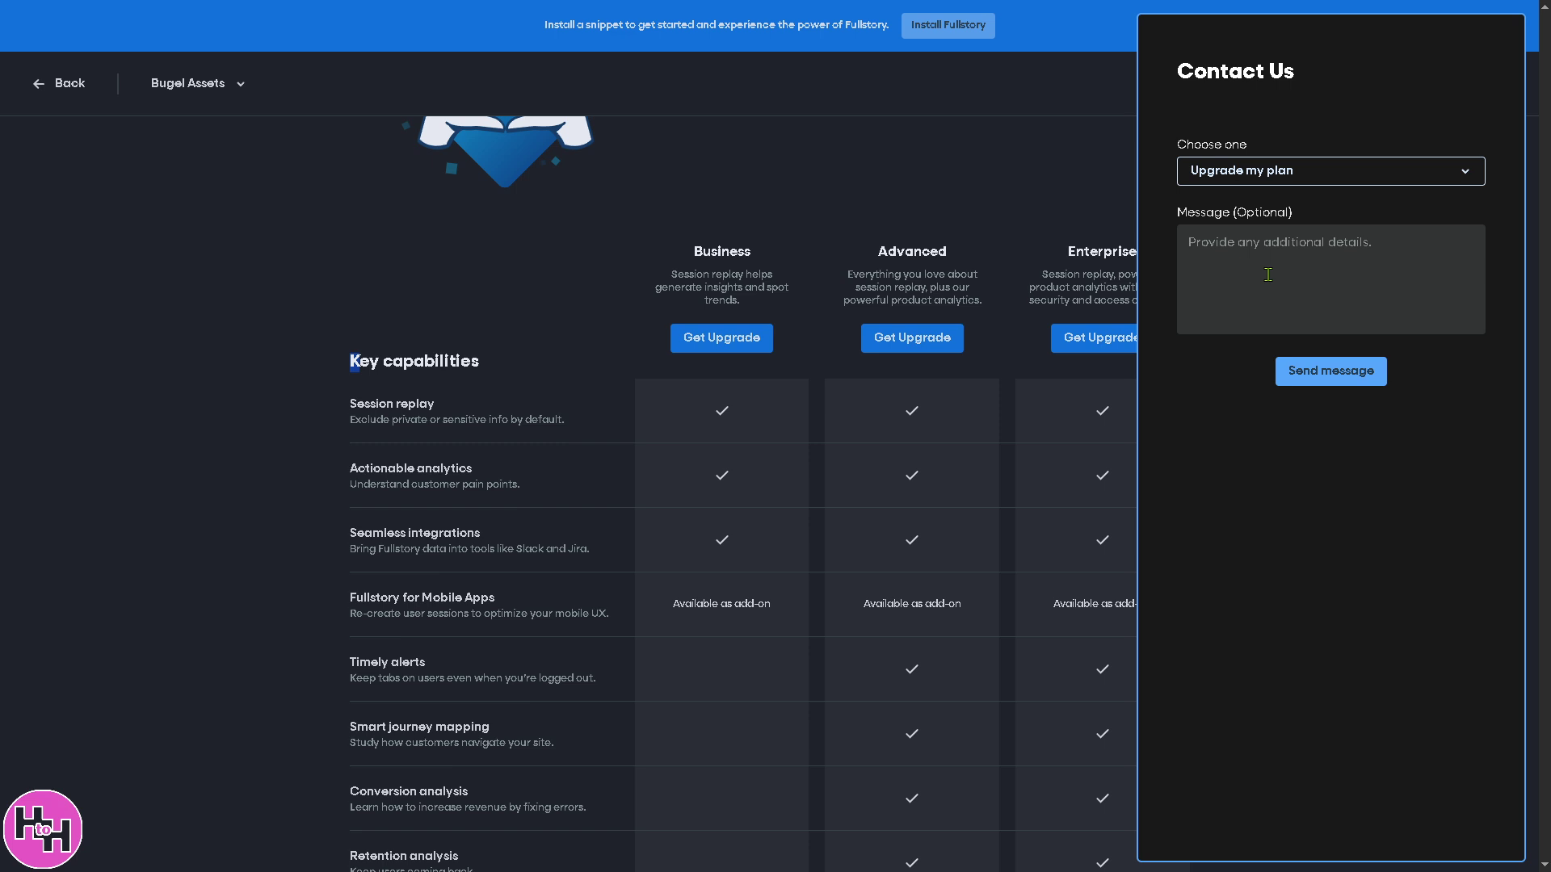
left_click(1367, 373)
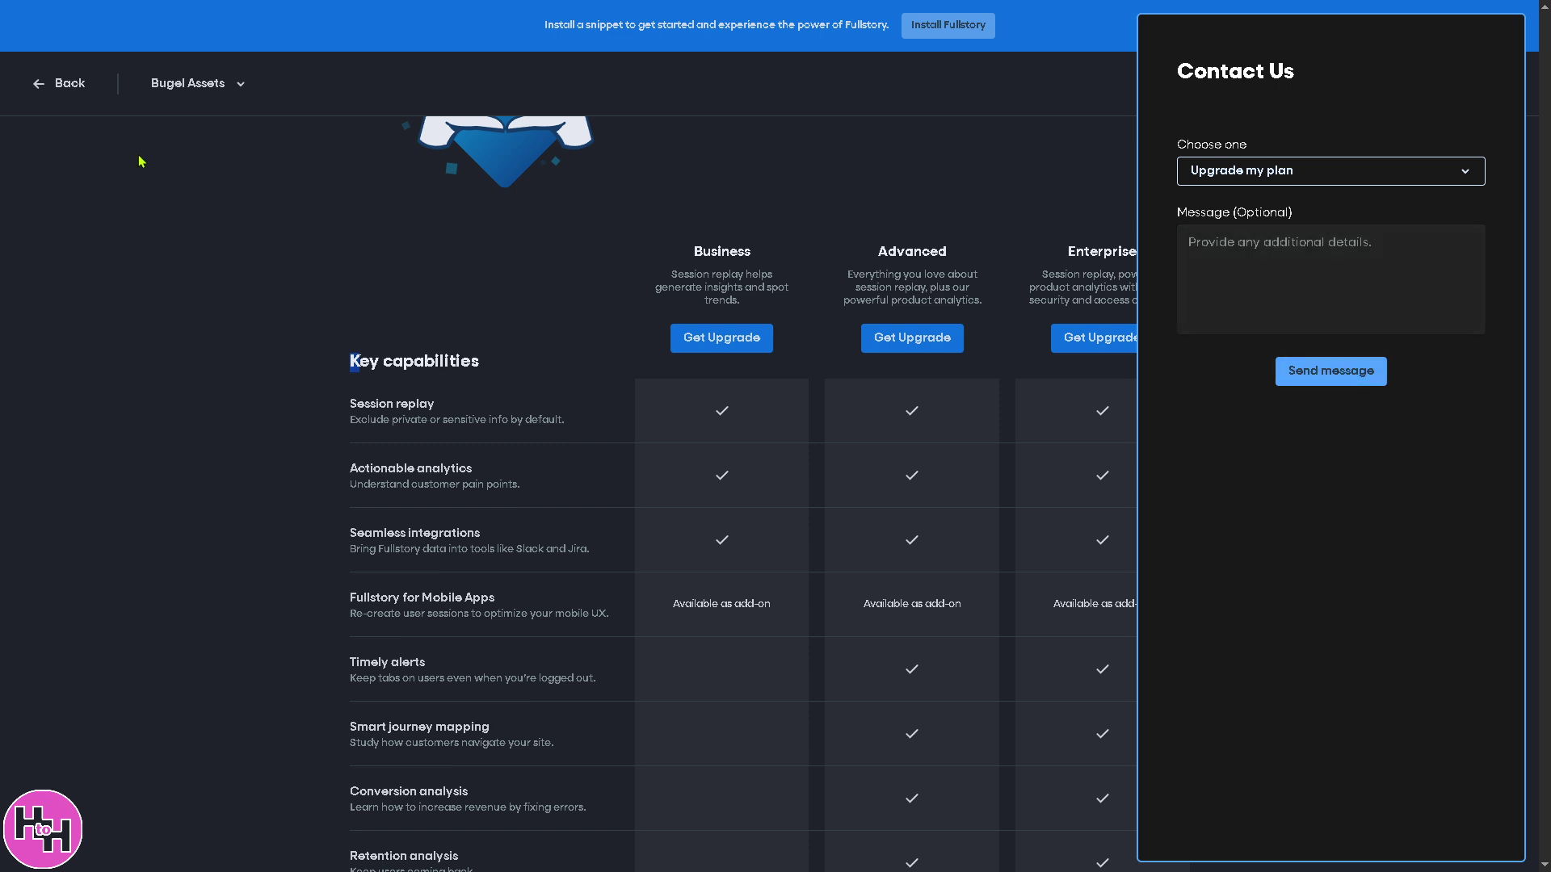
Exit settings to the Welcome page, hide the Tools section, and collapse the sidebar to icons.
left_click(46, 86)
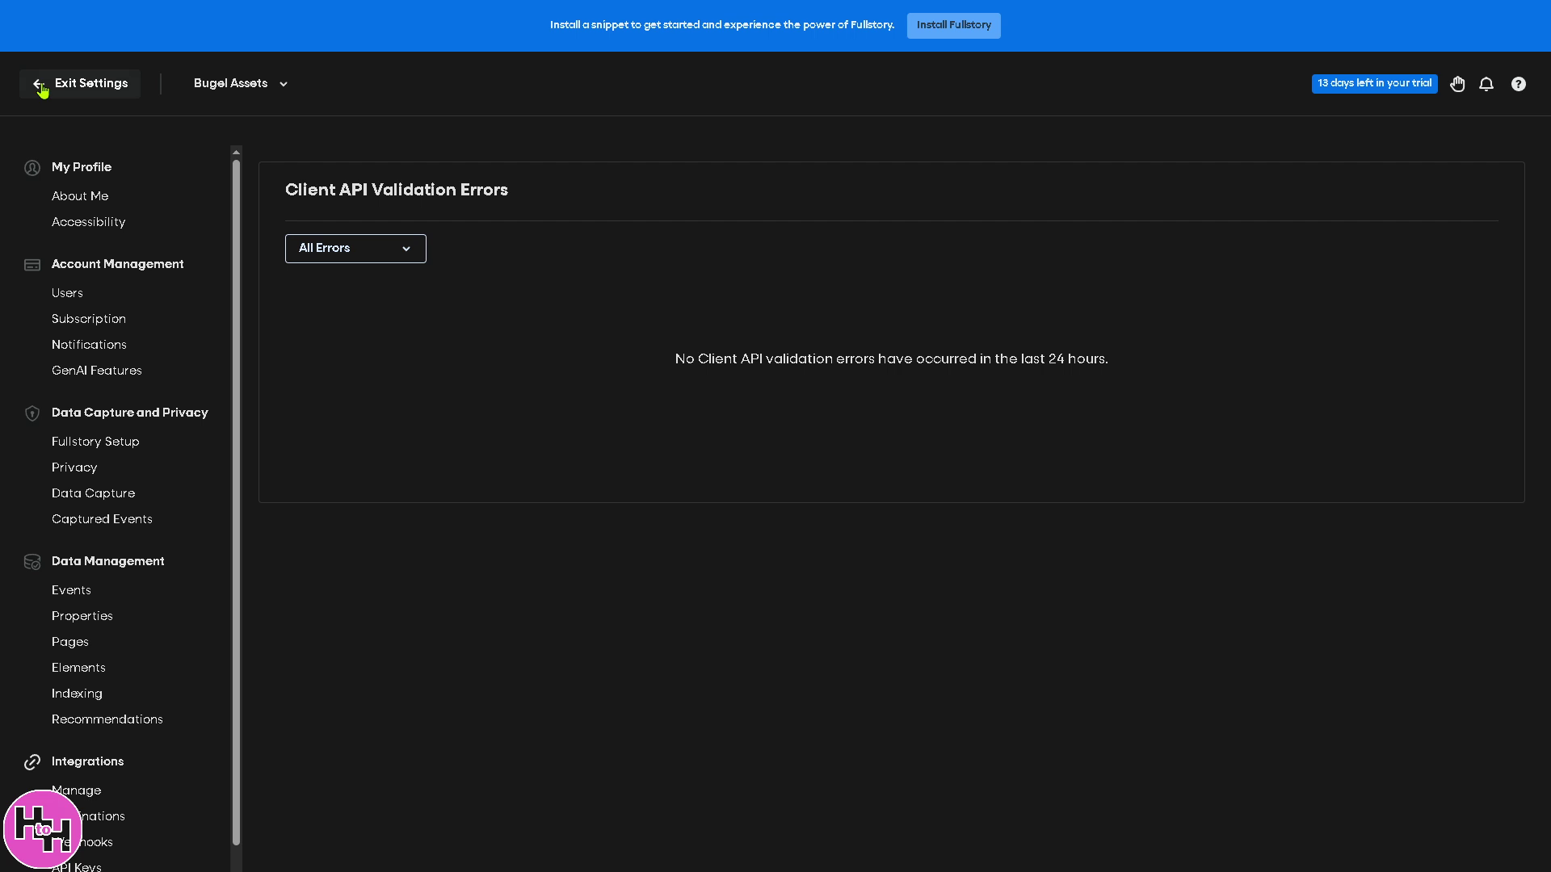
left_click(42, 89)
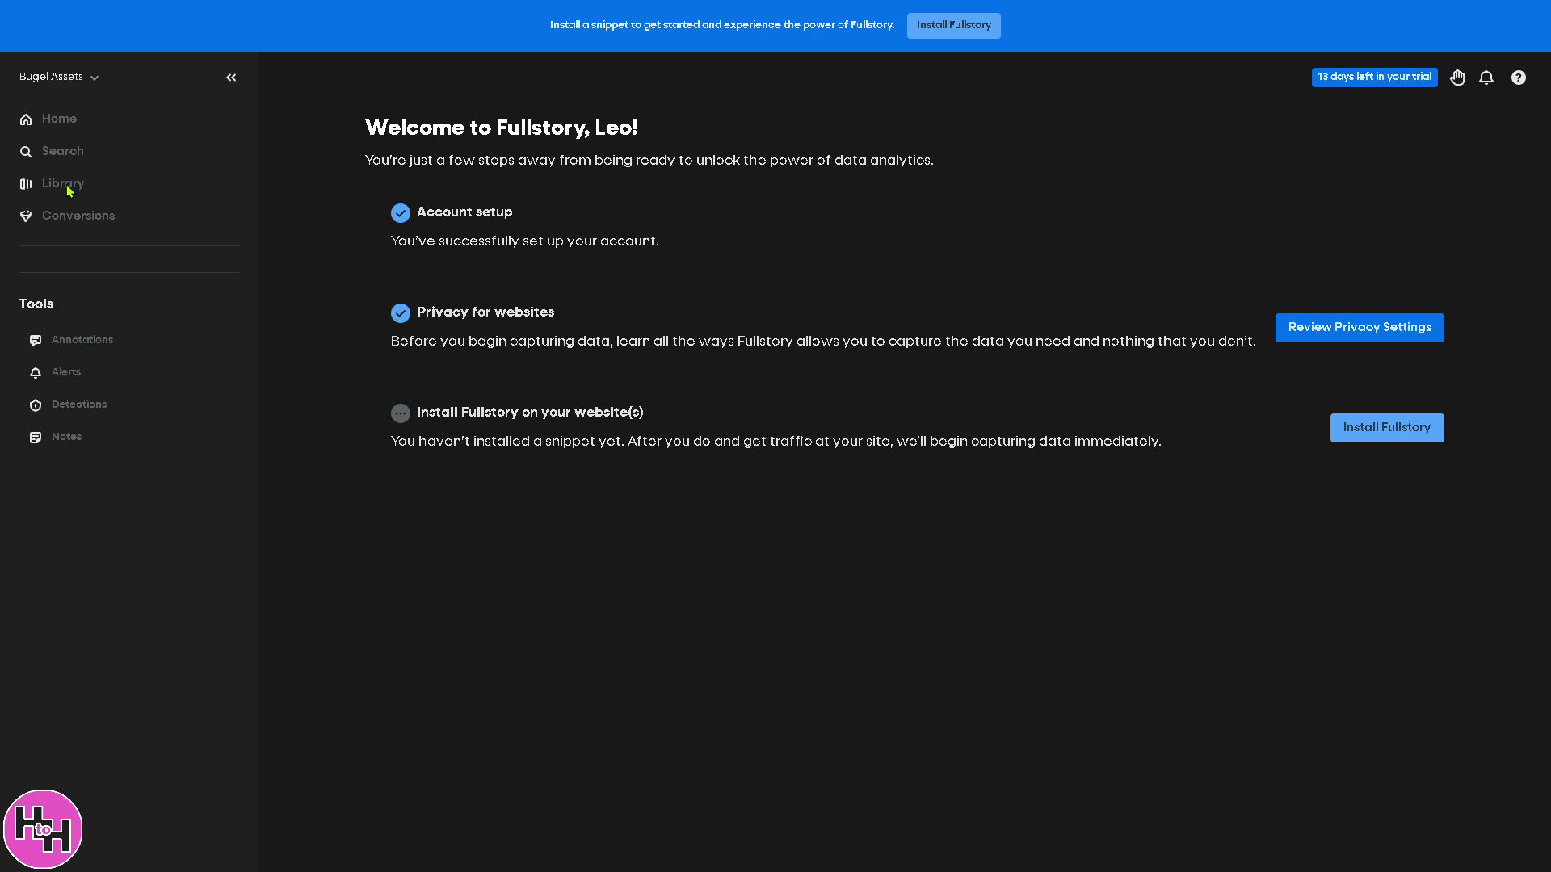
mouse_move(80, 339)
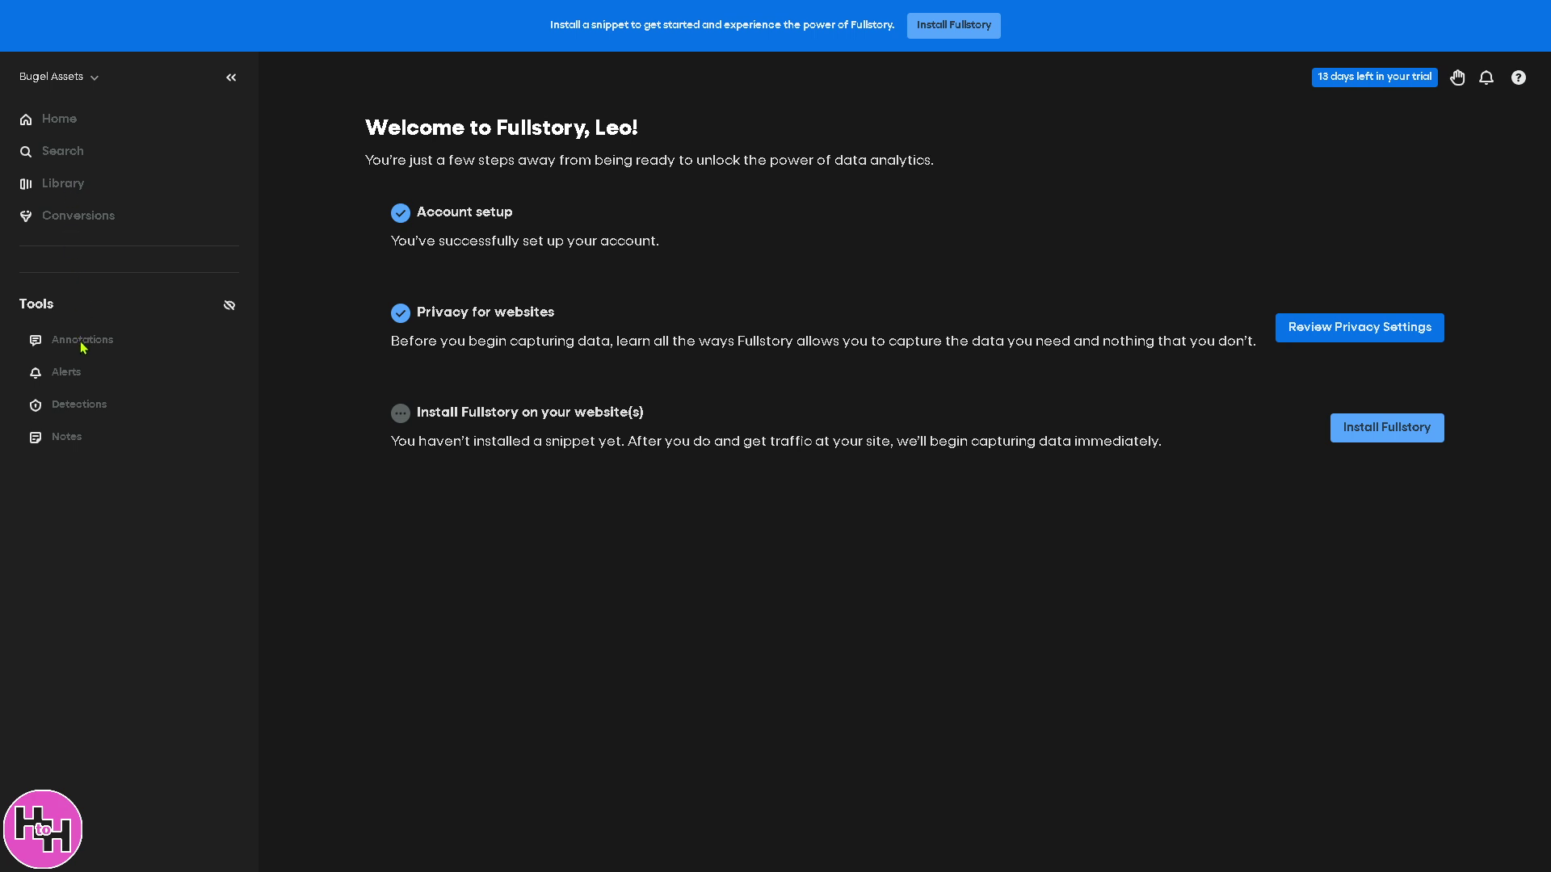
left_click(229, 309)
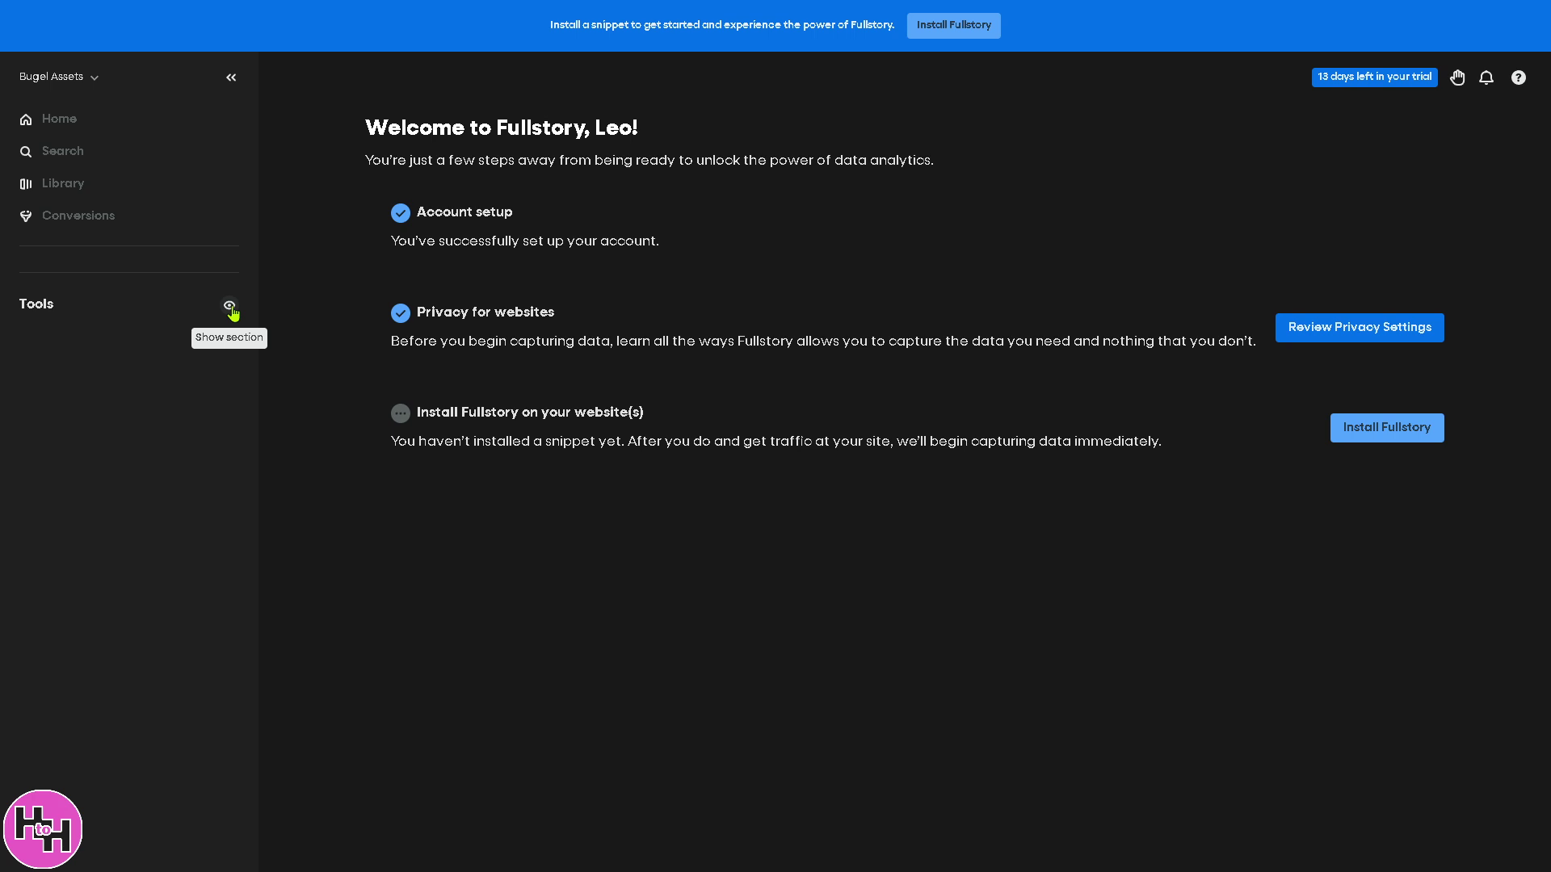
left_click(231, 78)
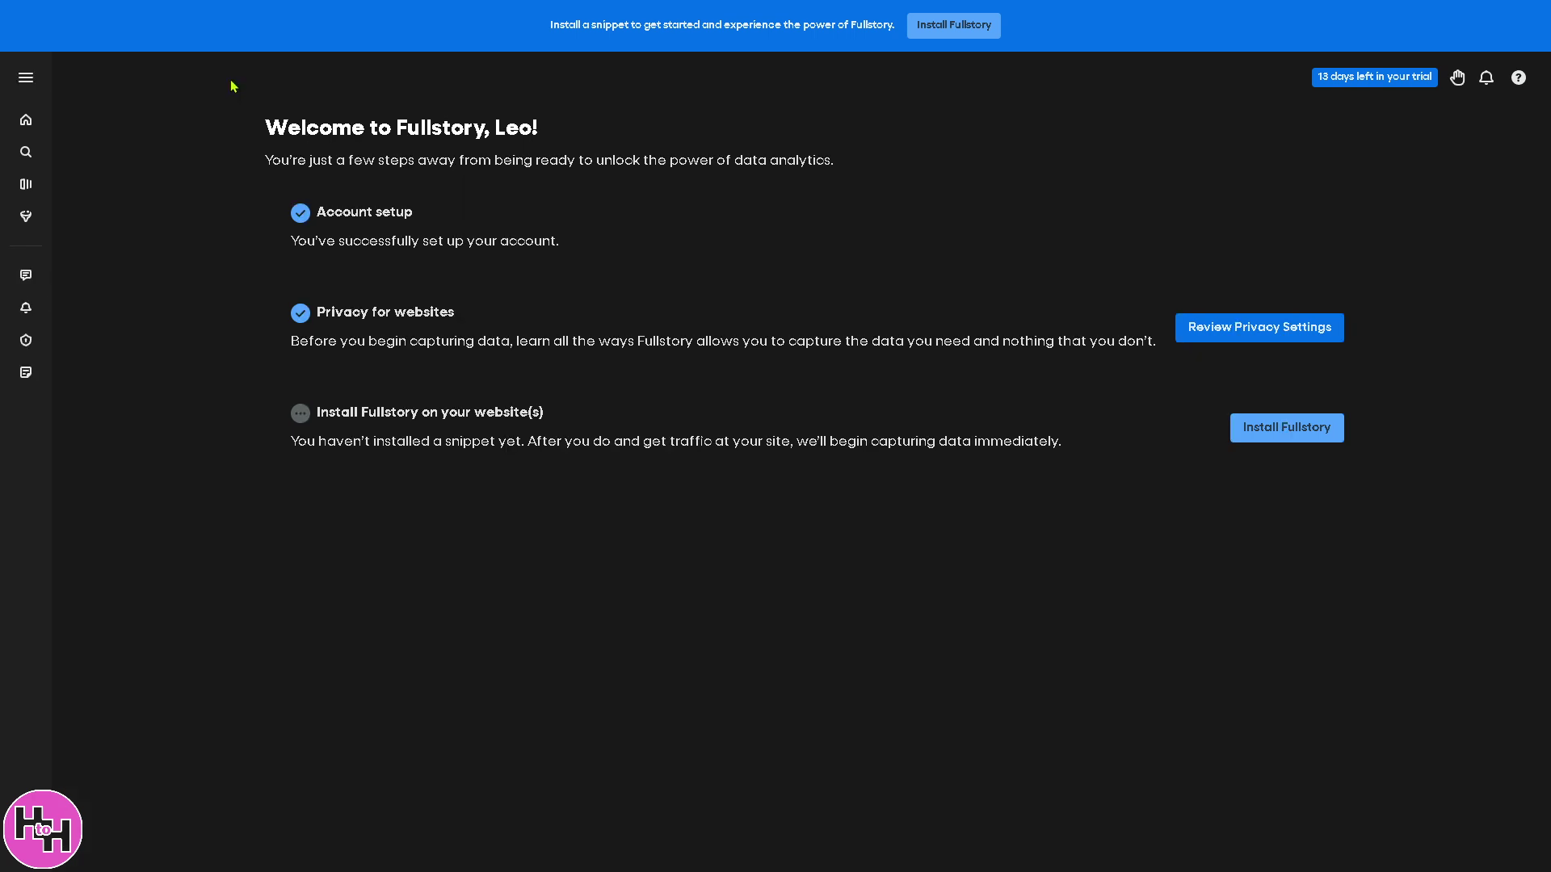